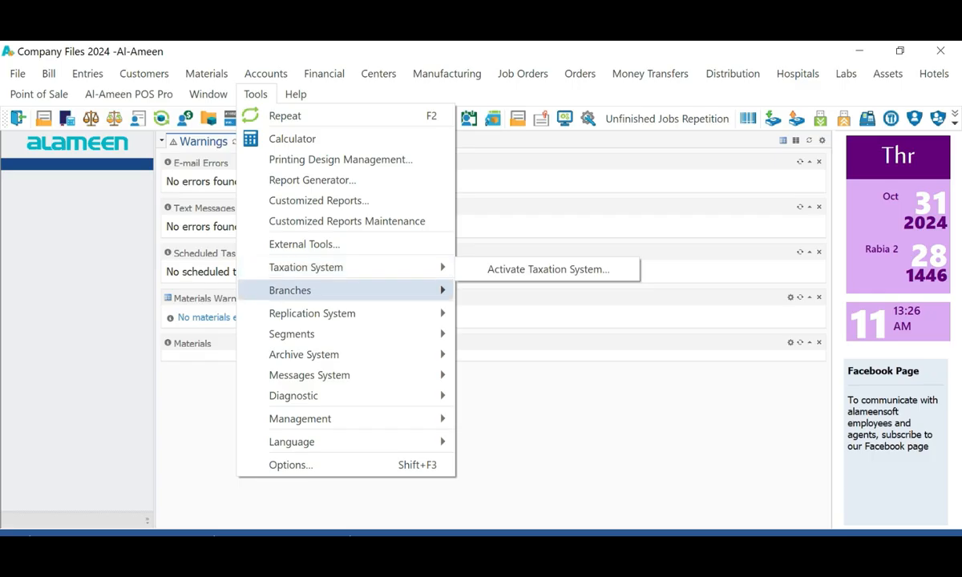
{"action": "mouse_move", "coordinate": [353, 290]}
{"action": "key", "text": "Escape"}
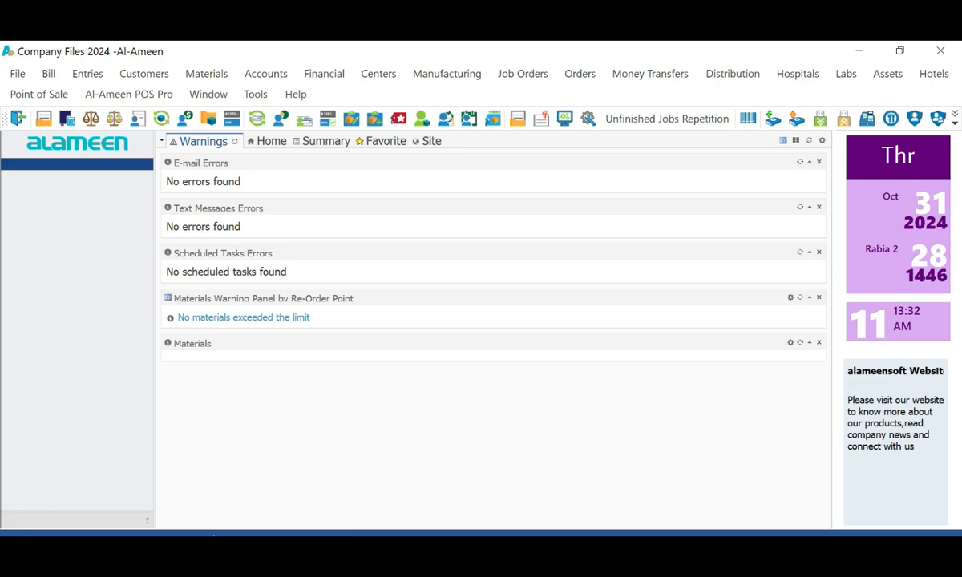
- Switch to File Explorer and check the path of the backup folder on Local Disk (C:)
{"action": "key", "text": "super+e"}
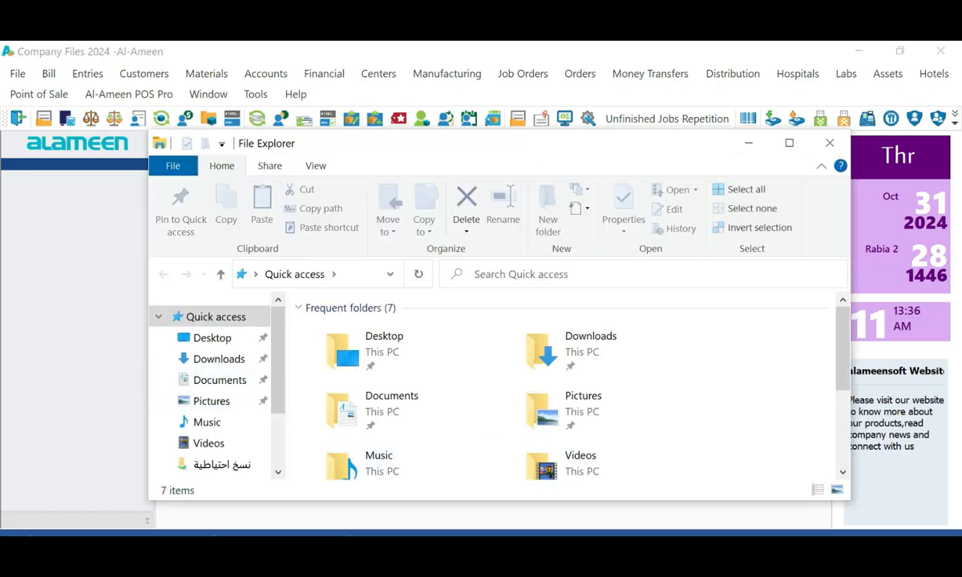
{"action": "left_click", "coordinate": [789, 142]}
{"action": "left_click", "coordinate": [55, 426]}
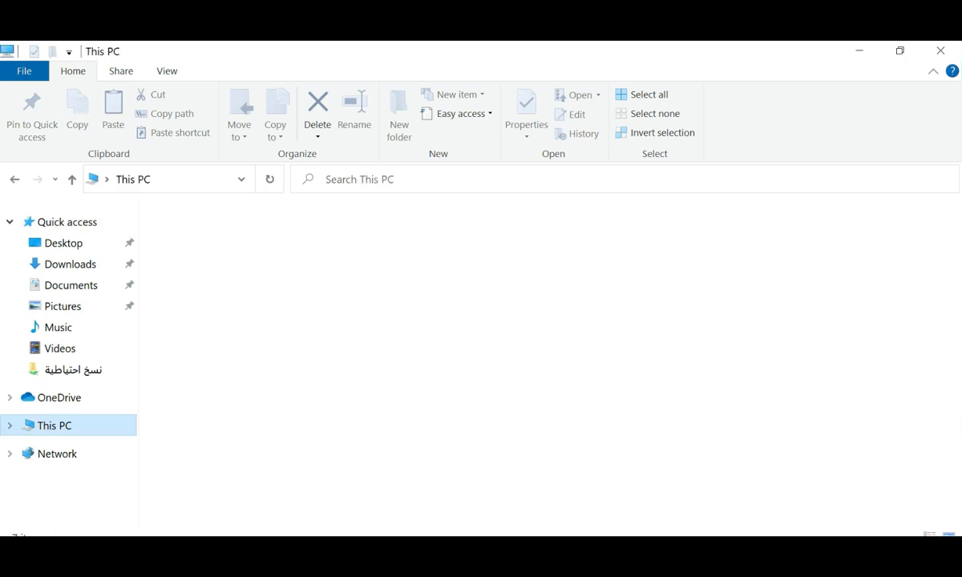
{"action": "double_click", "coordinate": [241, 417]}
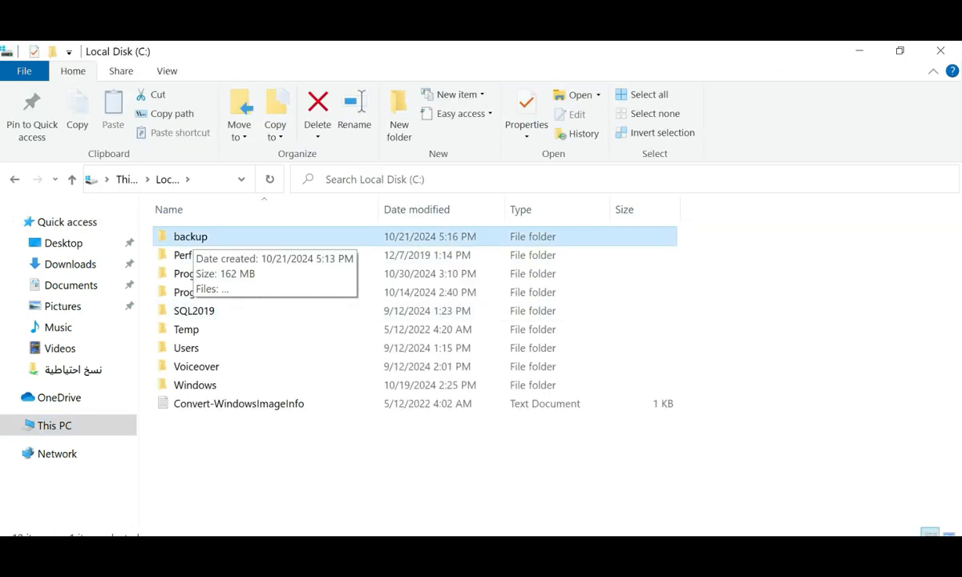
{"action": "double_click", "coordinate": [191, 236]}
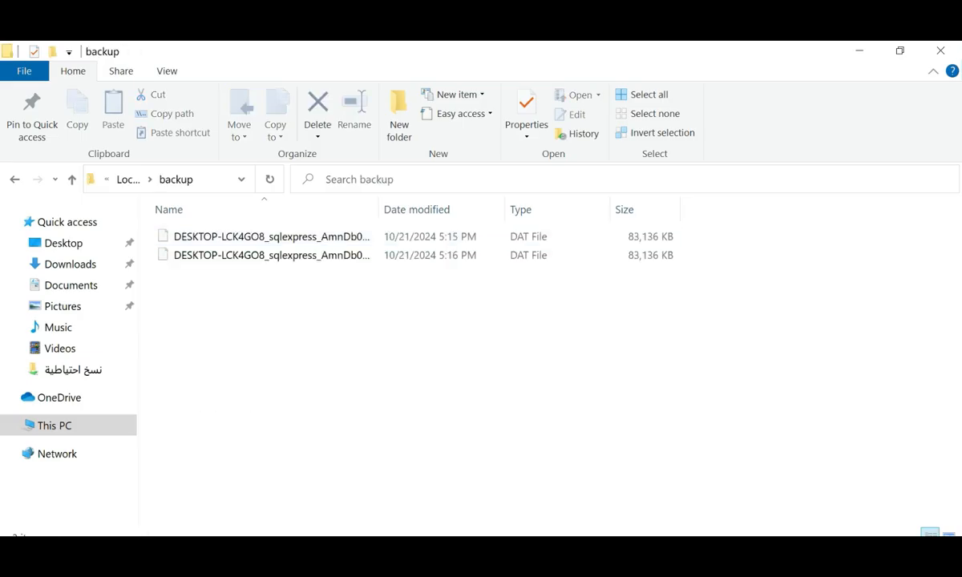
{"action": "left_click", "coordinate": [212, 179]}
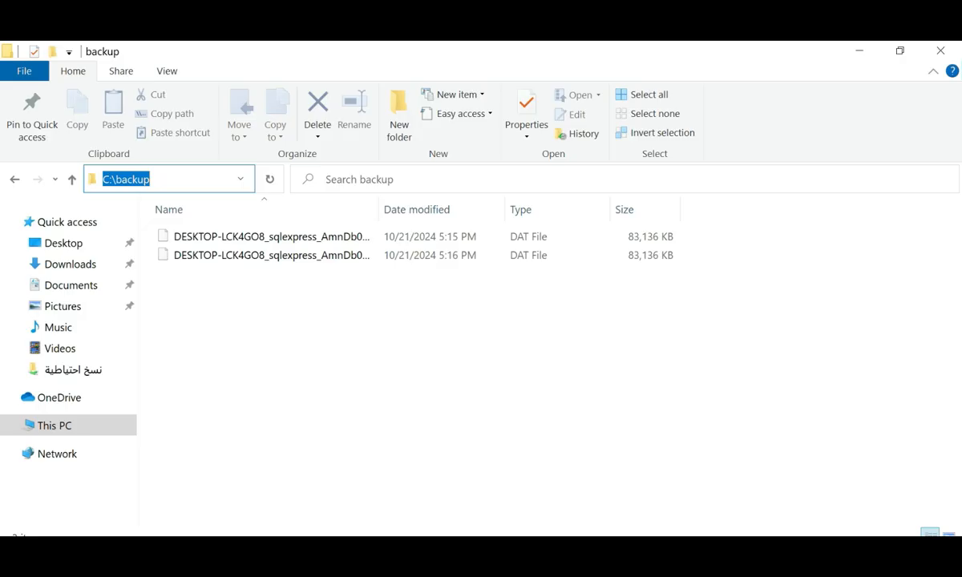
{"action": "left_click", "coordinate": [859, 51]}
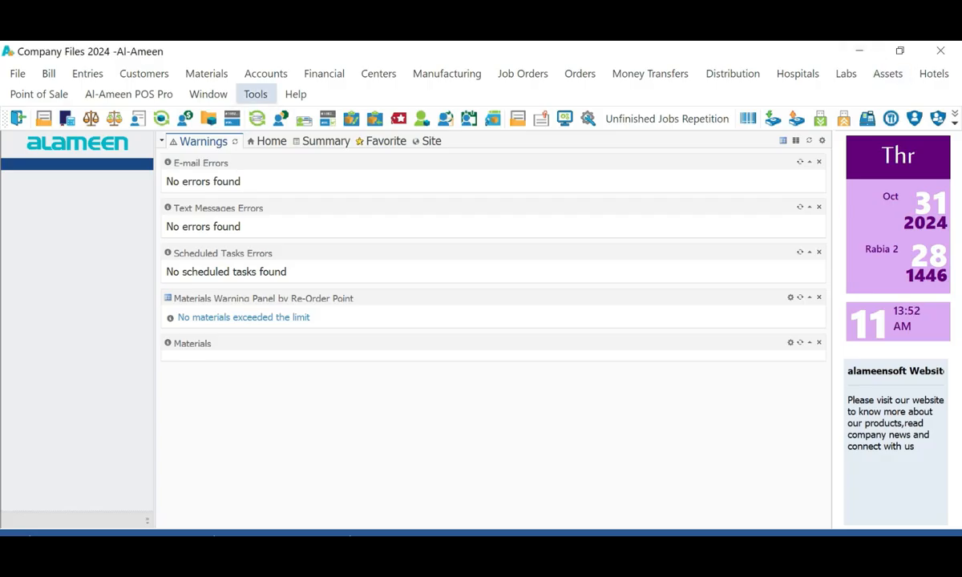
- Confirm C:\backup as the backup copy folder for both the server user and the current PC in the program's backup options
{"action": "left_click", "coordinate": [255, 94]}
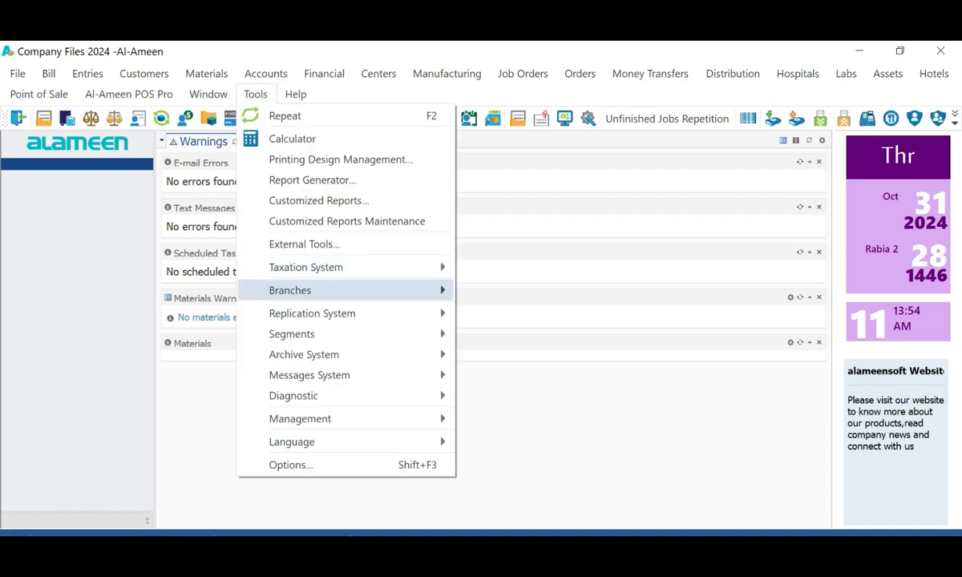
{"action": "left_click", "coordinate": [291, 465]}
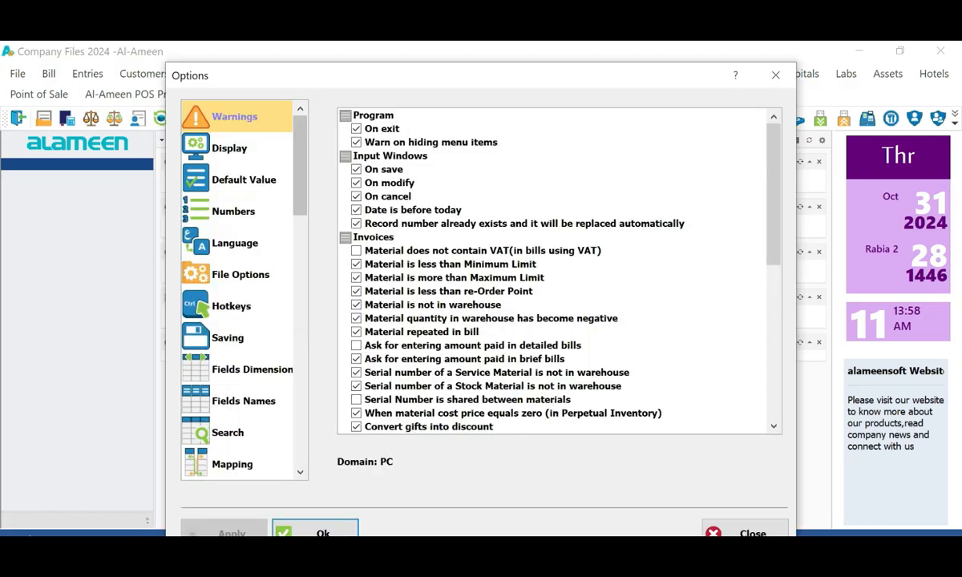
{"action": "scroll", "coordinate": [240, 288], "scroll_direction": "down", "scroll_amount": 8}
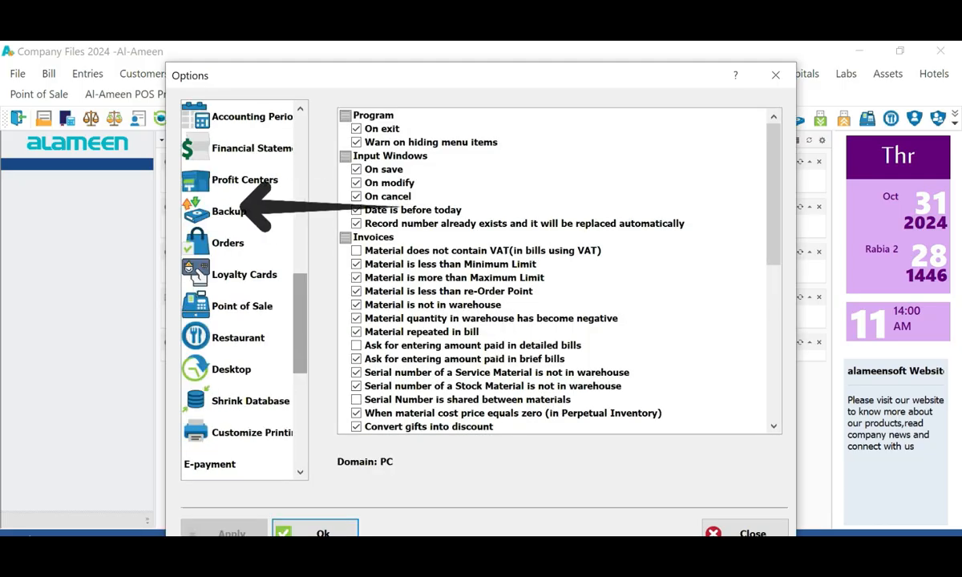
{"action": "left_click", "coordinate": [230, 212]}
{"action": "double_click", "coordinate": [350, 129]}
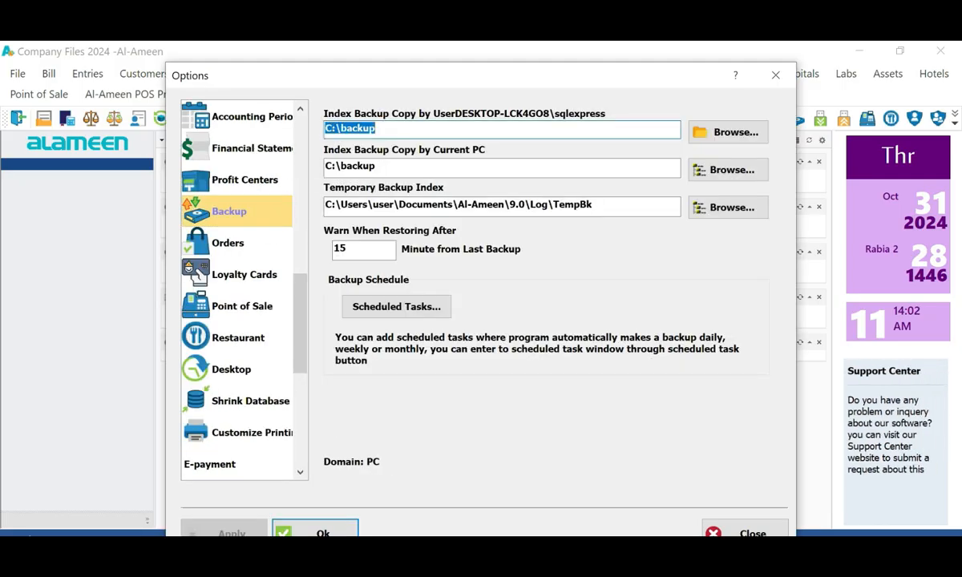
{"action": "left_click", "coordinate": [375, 129]}
{"action": "double_click", "coordinate": [350, 167]}
{"action": "left_click", "coordinate": [375, 167]}
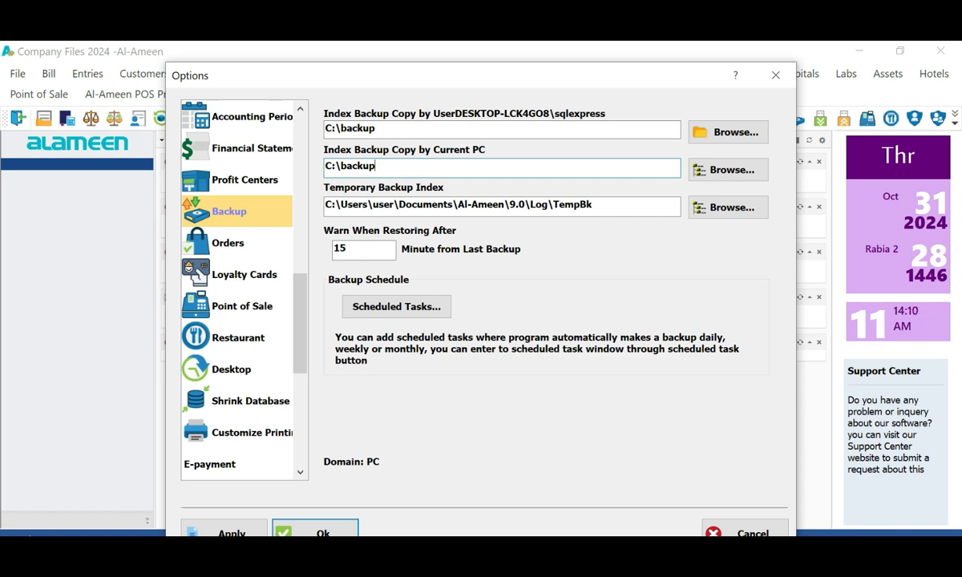
{"action": "left_click_drag", "start_coordinate": [481, 75], "coordinate": [484, 62]}
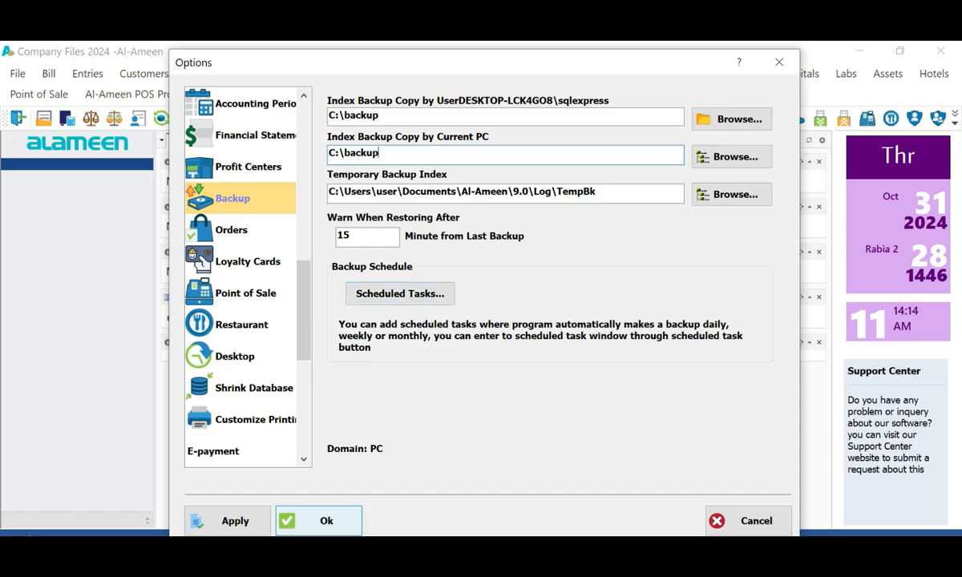
{"action": "left_click_drag", "start_coordinate": [329, 116], "coordinate": [378, 116]}
{"action": "left_click", "coordinate": [328, 154]}
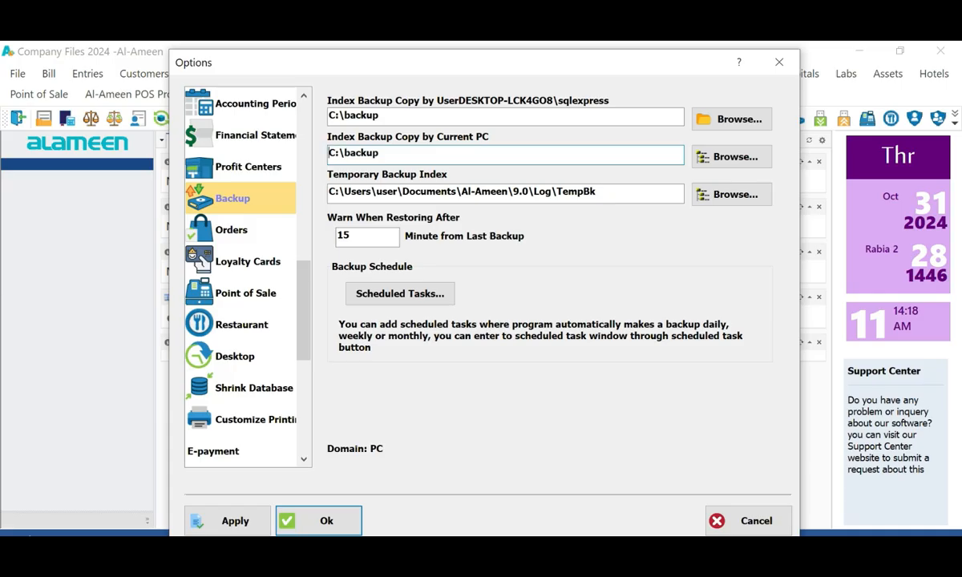
{"action": "left_click", "coordinate": [319, 521]}
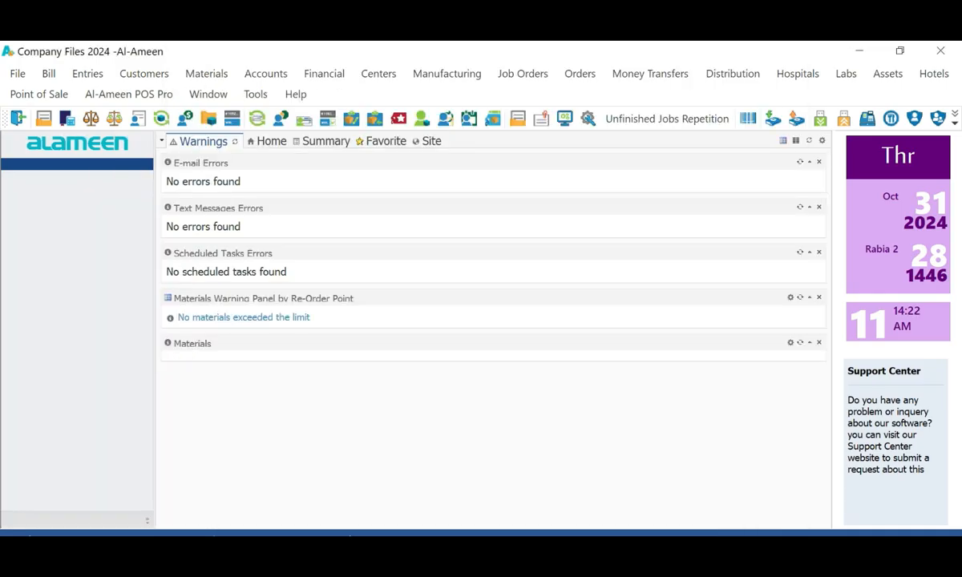
- Start activating the taxation system with Kingdom of Saudi Arabia as the country and 1-11-2024 as the registry date
{"action": "left_click", "coordinate": [255, 94]}
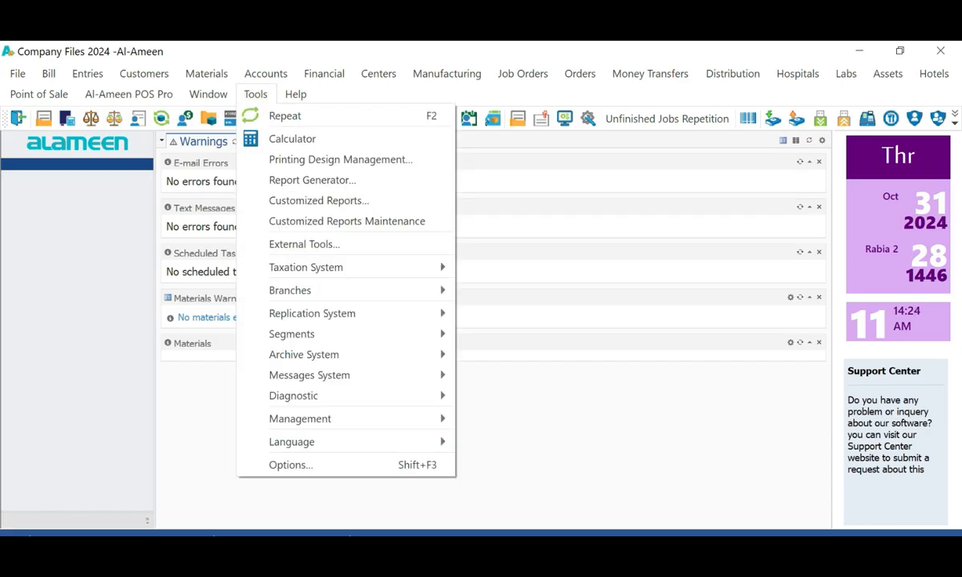
{"action": "mouse_move", "coordinate": [344, 267]}
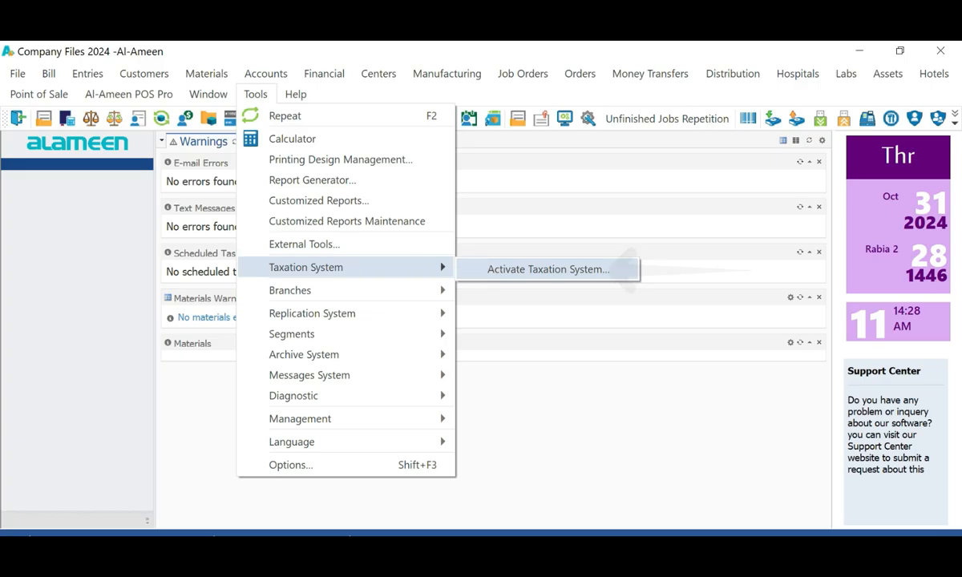
{"action": "left_click", "coordinate": [548, 269]}
{"action": "left_click", "coordinate": [548, 266]}
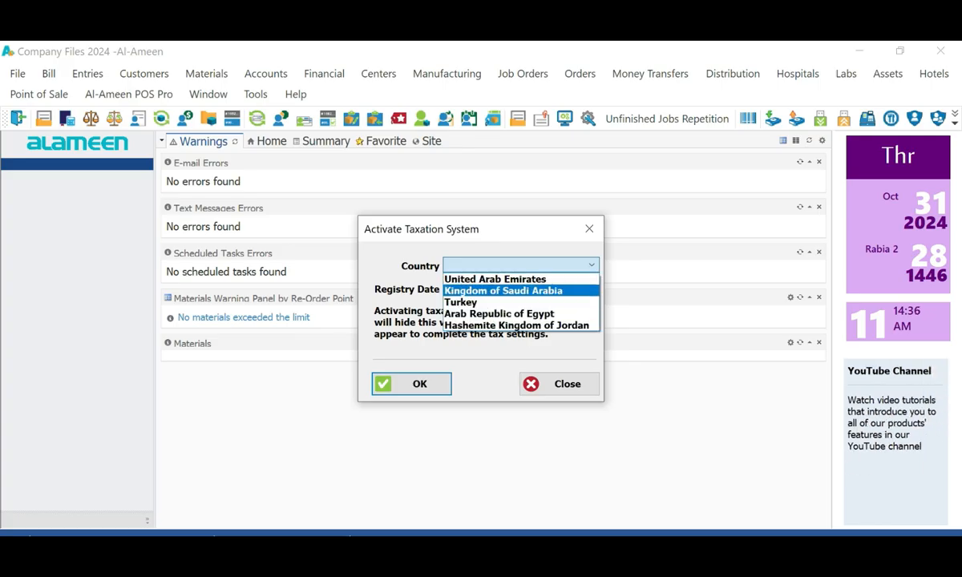
{"action": "key", "text": "Return"}
{"action": "key", "text": "Tab"}
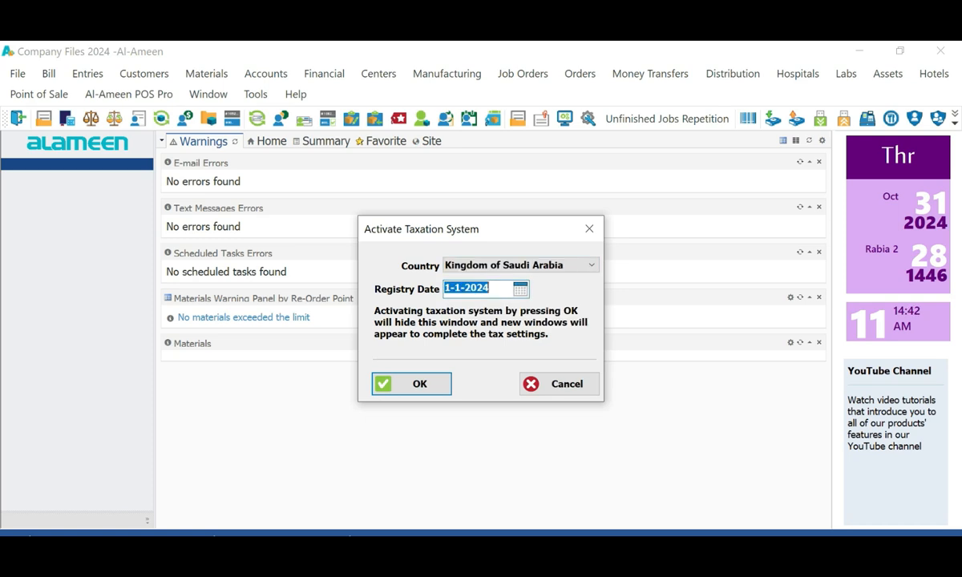
{"action": "type", "text": "1-11-2024"}
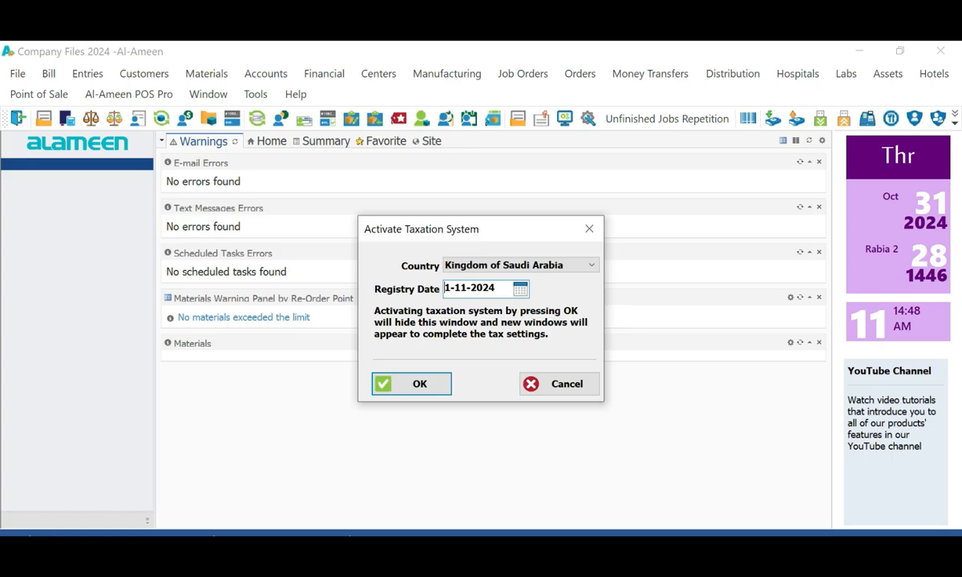
{"action": "left_click", "coordinate": [520, 288]}
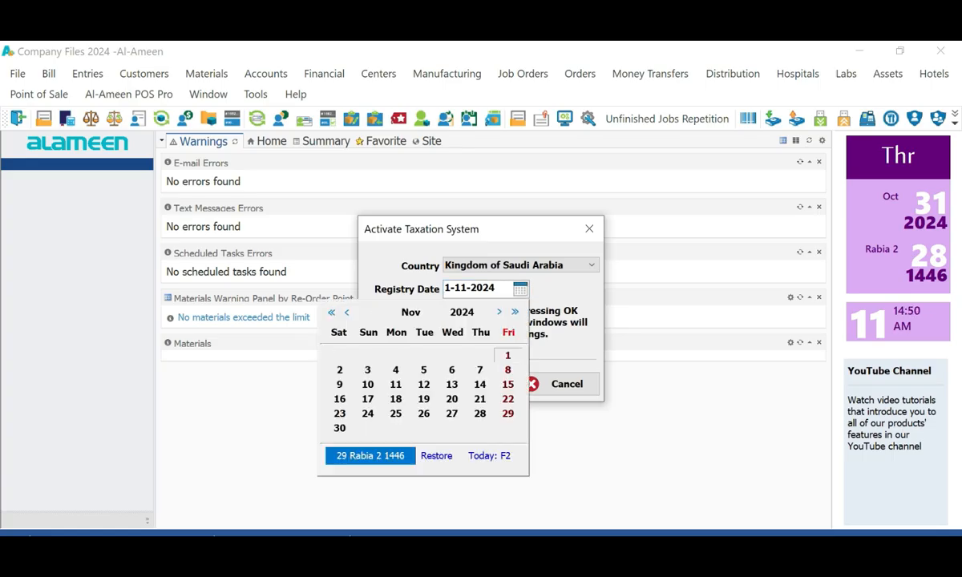
{"action": "key", "text": "Escape"}
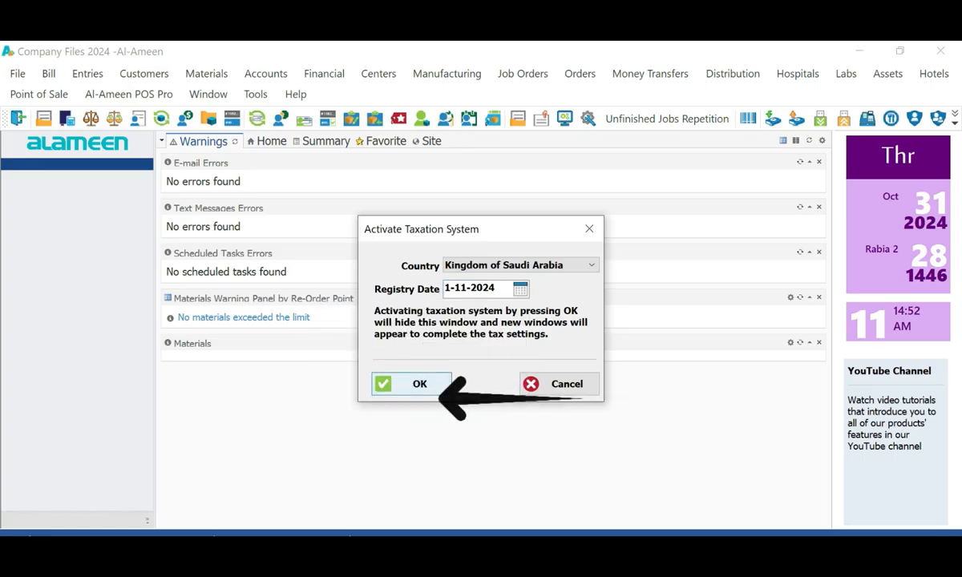
- Confirm the tax system activation and make a backup copy of the file on the hard disk
{"action": "left_click", "coordinate": [413, 384]}
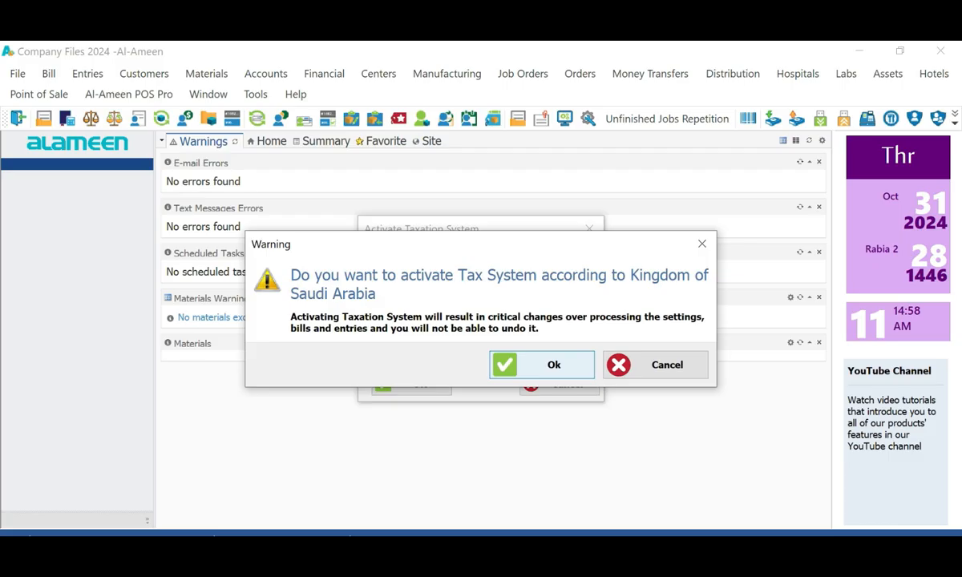
{"action": "key", "text": "Return"}
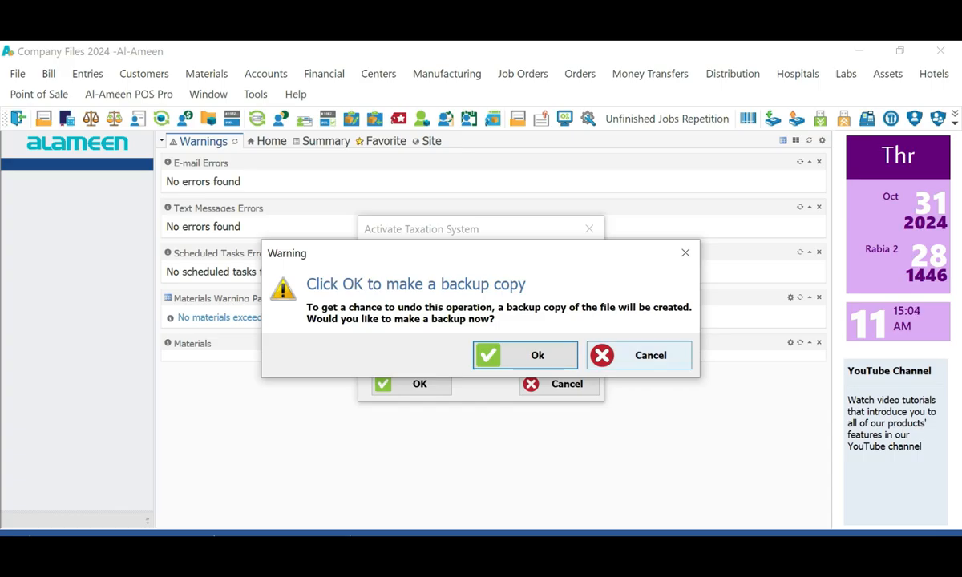
{"action": "left_click", "coordinate": [526, 355]}
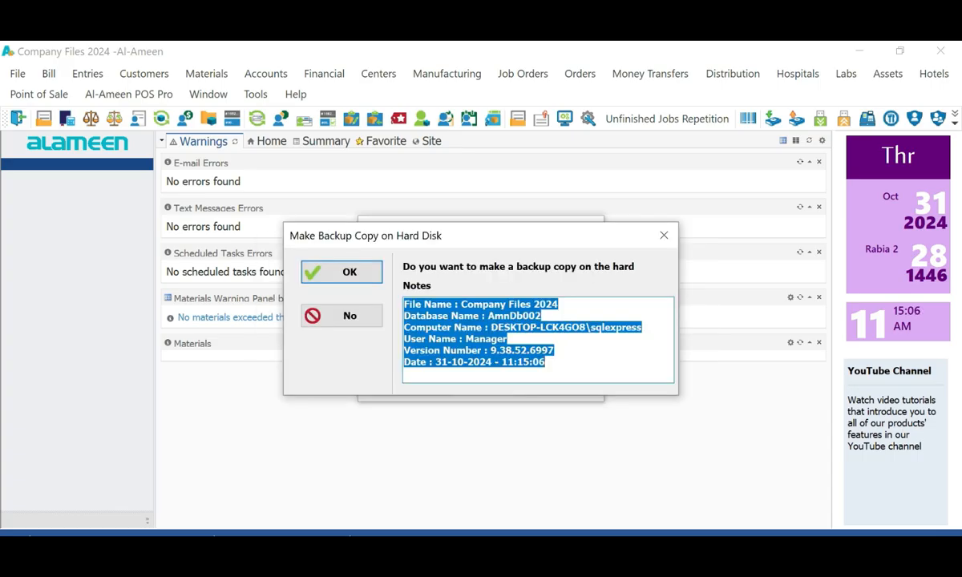
{"action": "left_click", "coordinate": [341, 273]}
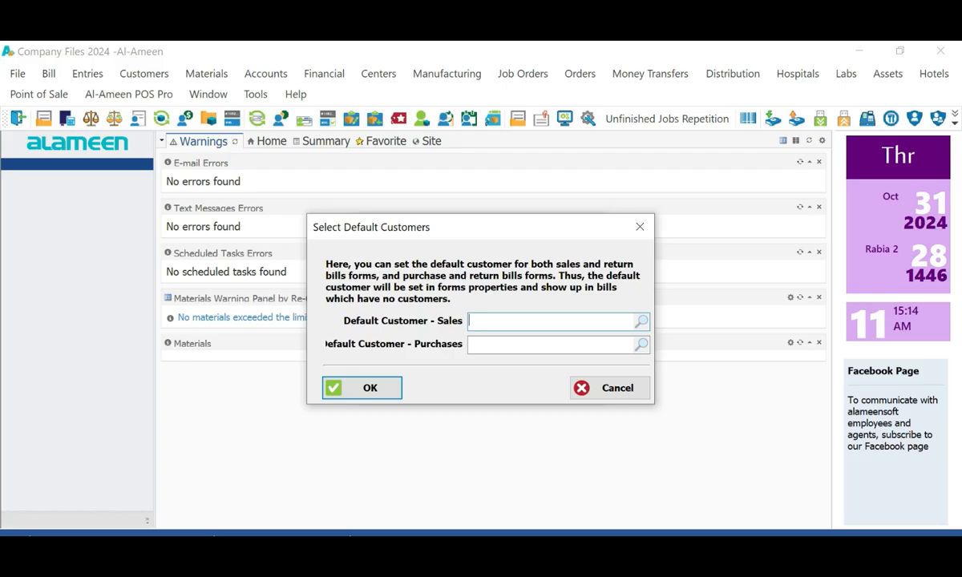
- Set the default sales customer to Company No 1 and the default purchases customer to Vendor no. 1
{"action": "type", "text": "comp"}
{"action": "key", "text": "Return"}
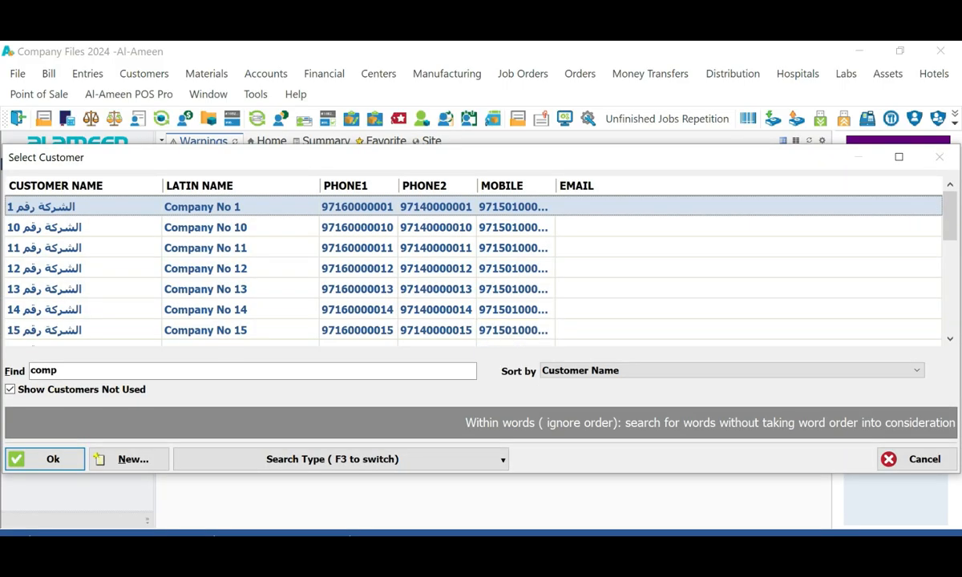
{"action": "key", "text": "Return"}
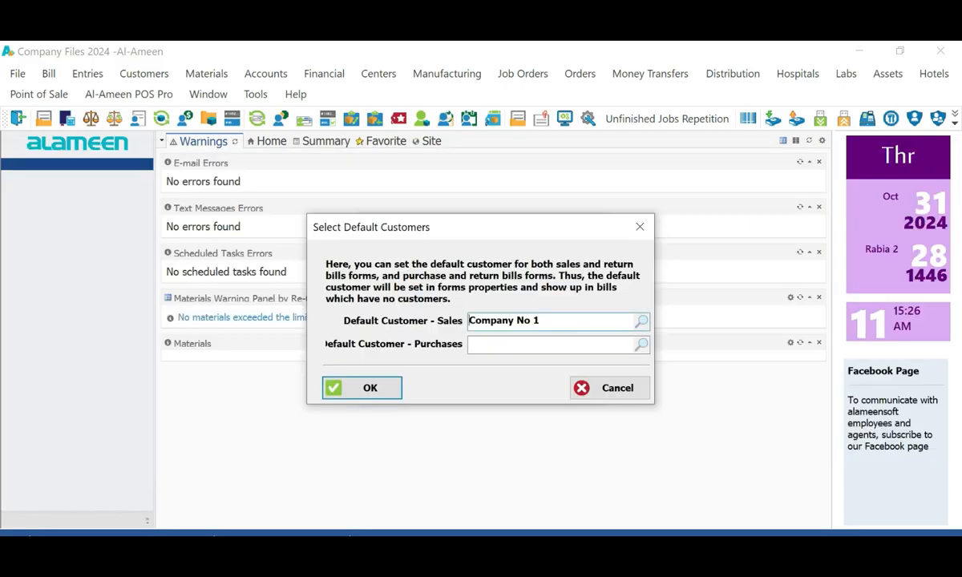
{"action": "left_click", "coordinate": [552, 344]}
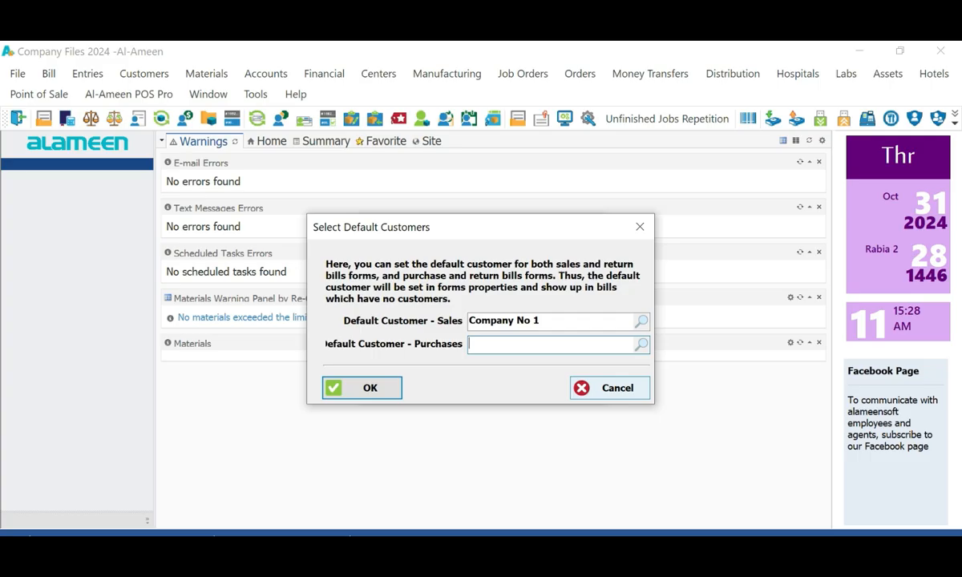
{"action": "type", "text": "ven"}
{"action": "key", "text": "Return"}
{"action": "left_click_drag", "start_coordinate": [470, 321], "coordinate": [476, 344]}
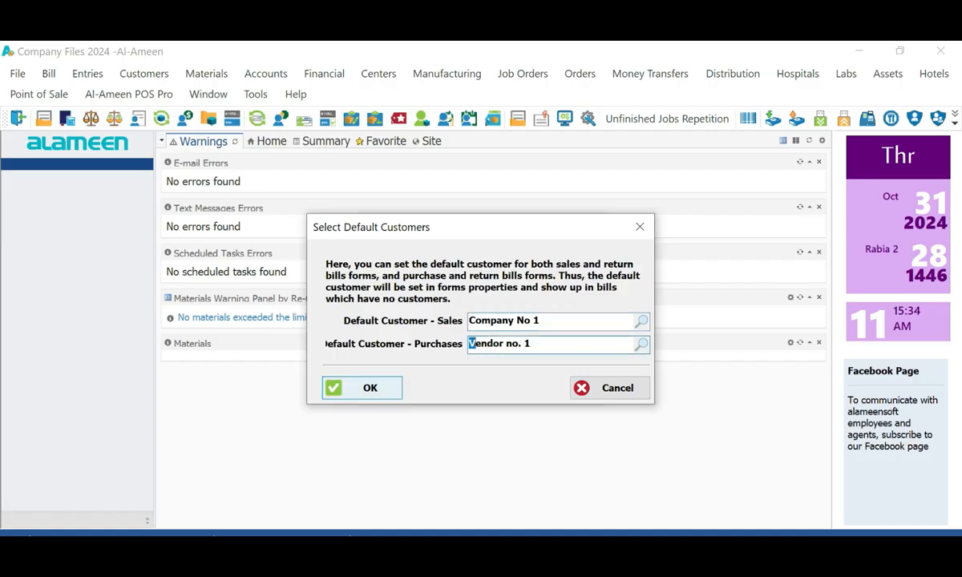
{"action": "left_click", "coordinate": [362, 388]}
{"action": "key", "text": "Return"}
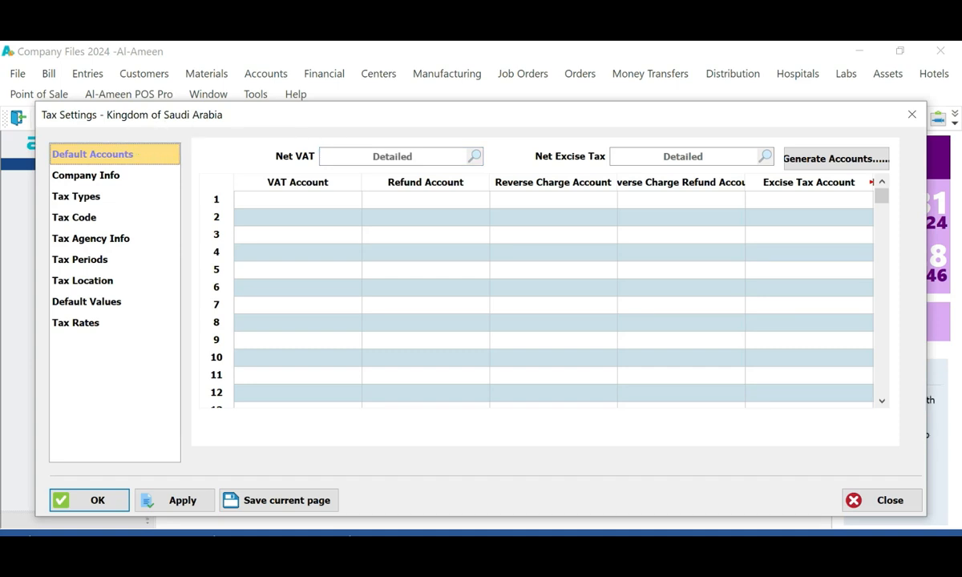
- Examine the net VAT and net excise tax fields and the default account columns in the tax settings
{"action": "left_click", "coordinate": [392, 156]}
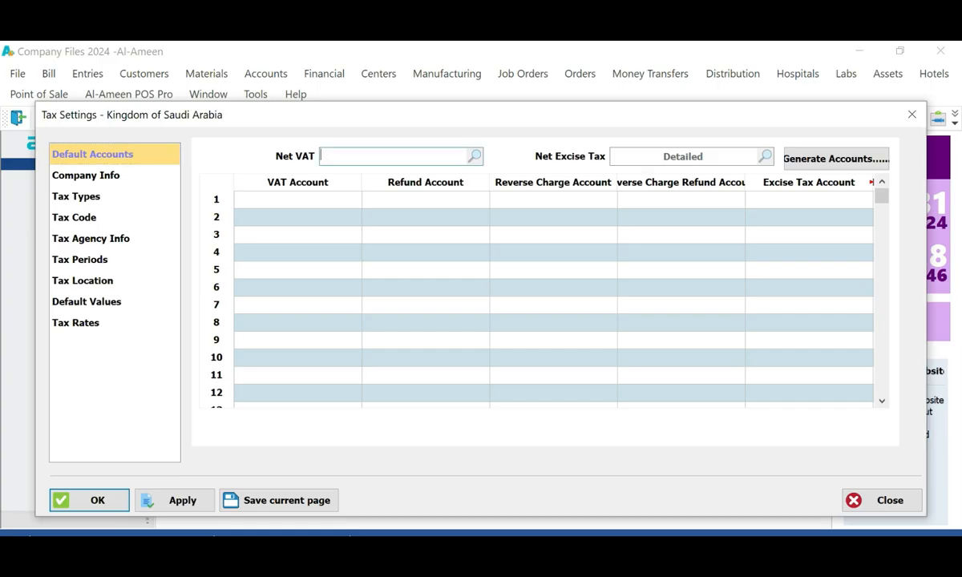
{"action": "left_click", "coordinate": [682, 157]}
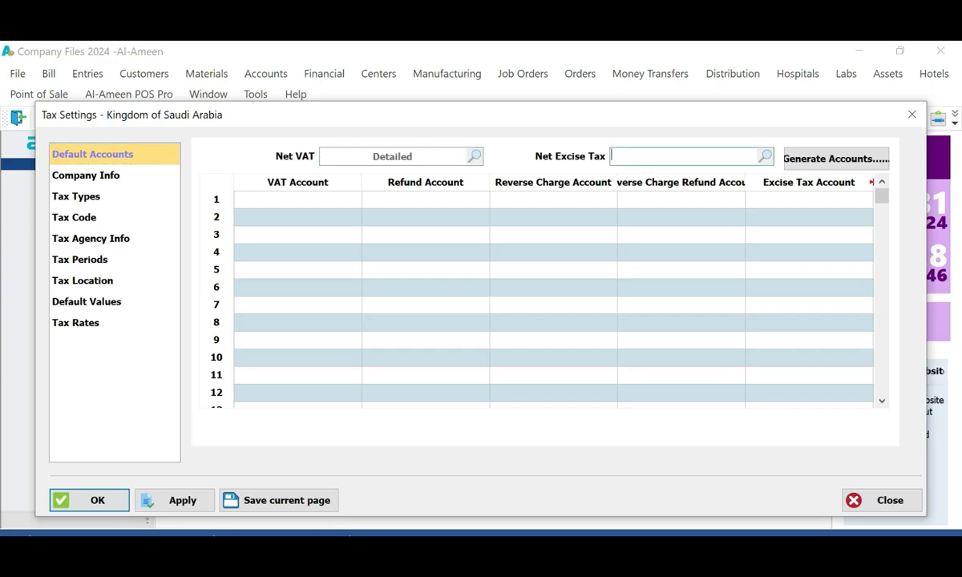
{"action": "left_click", "coordinate": [298, 199]}
{"action": "left_click", "coordinate": [425, 200]}
{"action": "left_click", "coordinate": [553, 200]}
{"action": "left_click", "coordinate": [681, 199]}
{"action": "left_click", "coordinate": [809, 199]}
{"action": "key", "text": "Tab"}
{"action": "key", "text": "shift+Tab"}
{"action": "key", "text": "shift+Tab"}
{"action": "key", "text": "shift+Tab"}
{"action": "key", "text": "shift+Tab"}
{"action": "key", "text": "shift+Tab"}
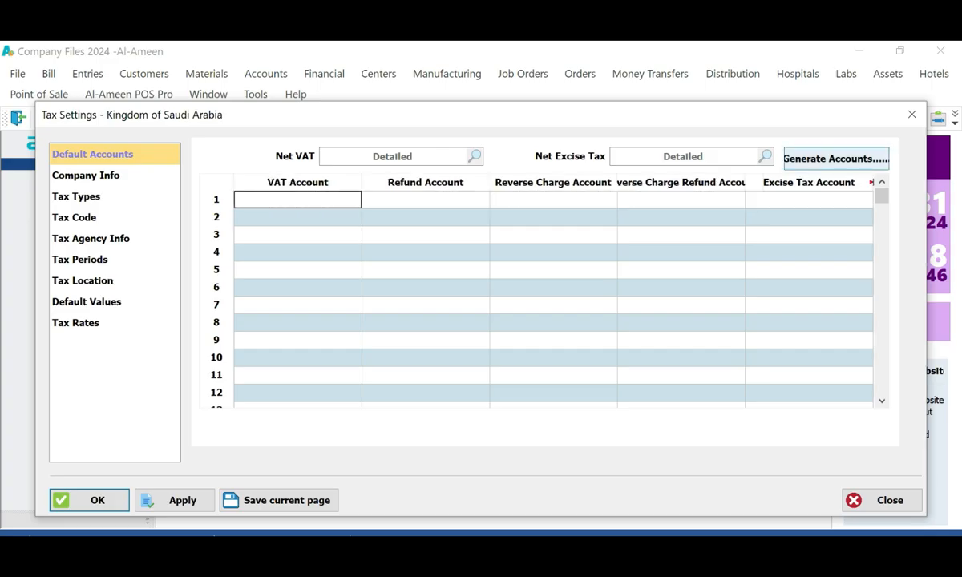
{"action": "left_click", "coordinate": [836, 158]}
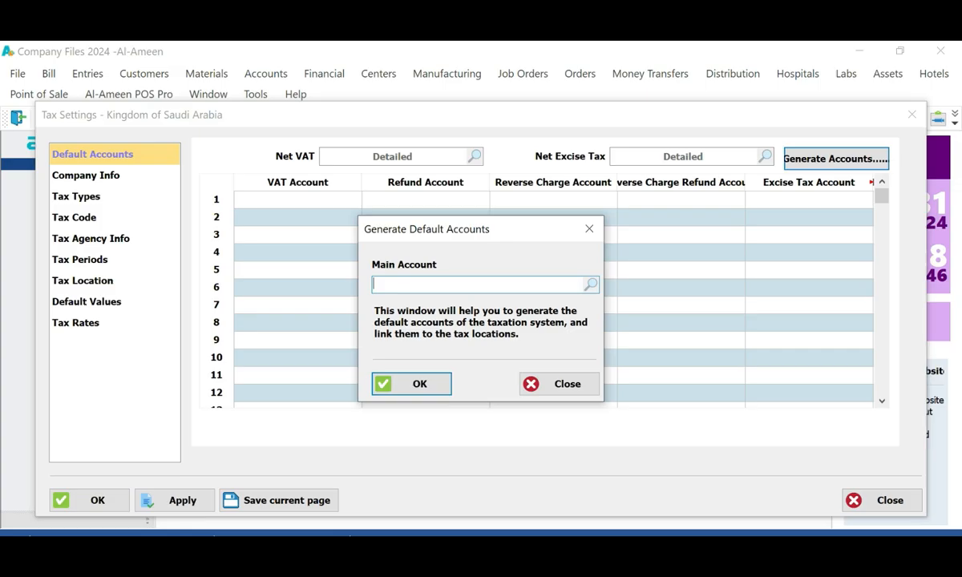
{"action": "key", "text": "Escape"}
{"action": "key", "text": "Escape"}
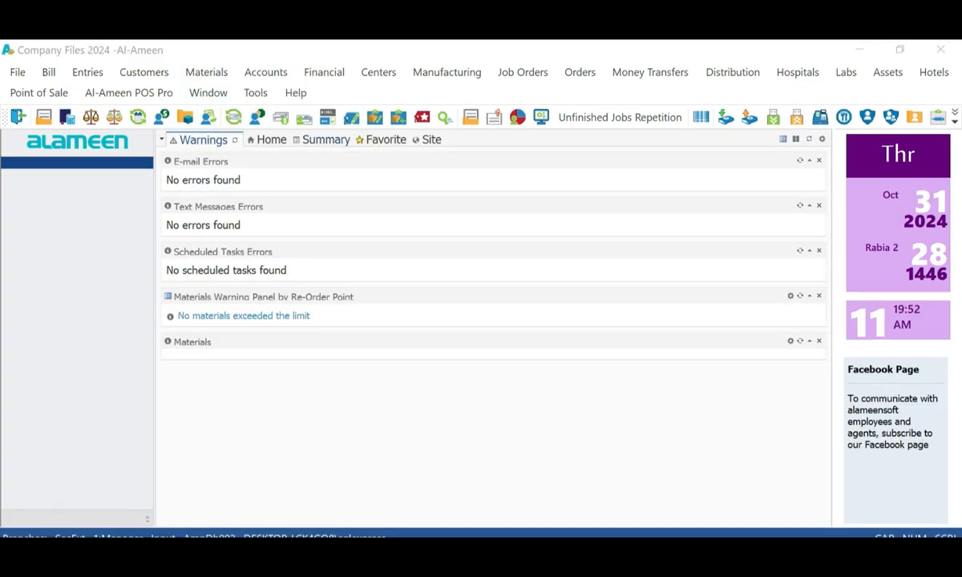
- Create account 8 named Tax Accounts, with the same Latin name and 00-Balance Sheet as its final account
{"action": "left_click", "coordinate": [265, 71]}
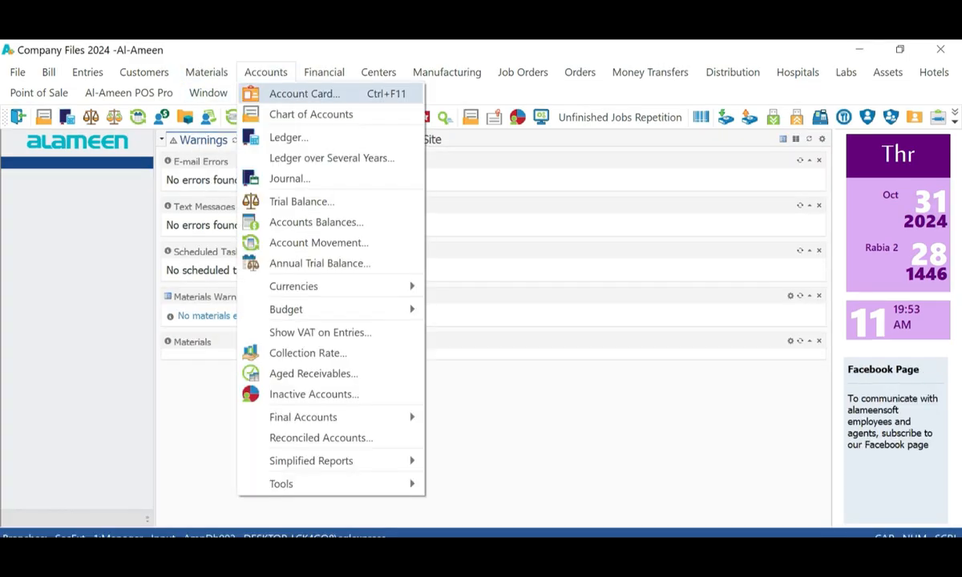
{"action": "key", "text": "Return"}
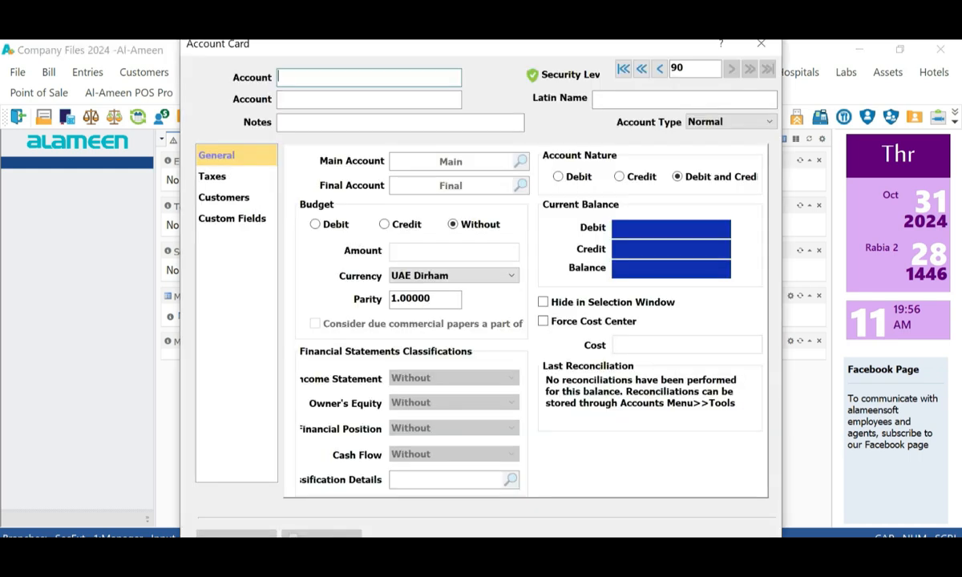
{"action": "type", "text": "8"}
{"action": "key", "text": "Tab"}
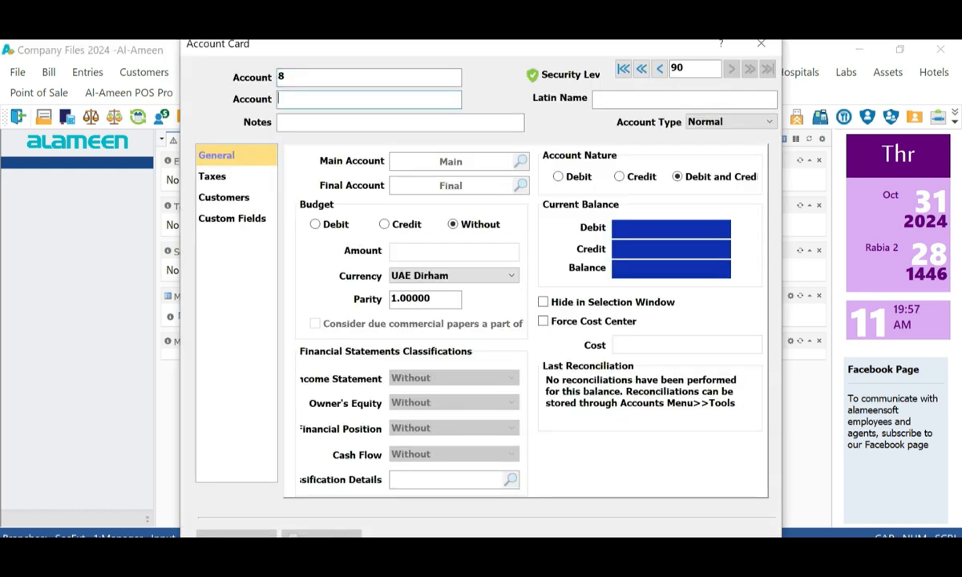
{"action": "type", "text": "Tax Accounts"}
{"action": "key", "text": "ctrl+a"}
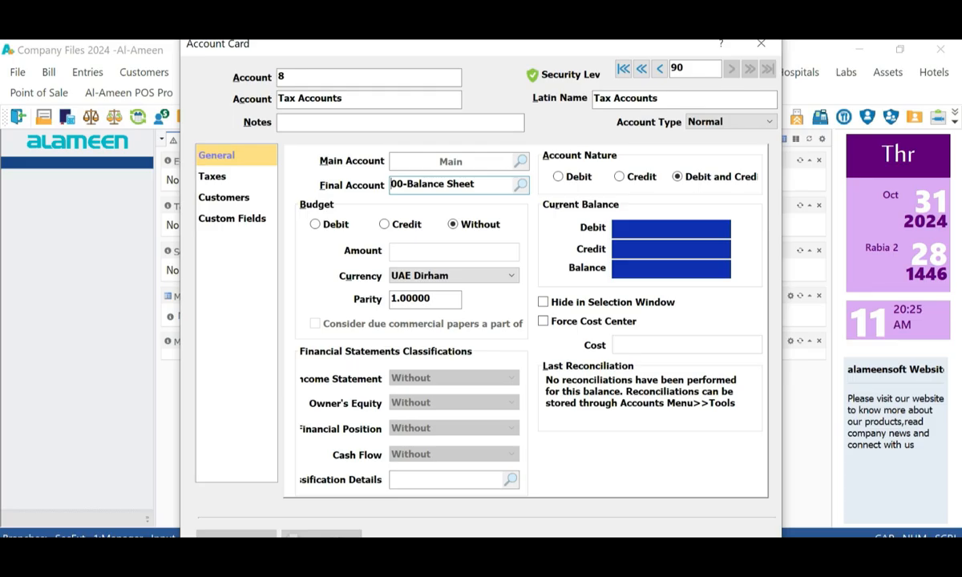
{"action": "key", "text": "Return"}
{"action": "key", "text": "Return"}
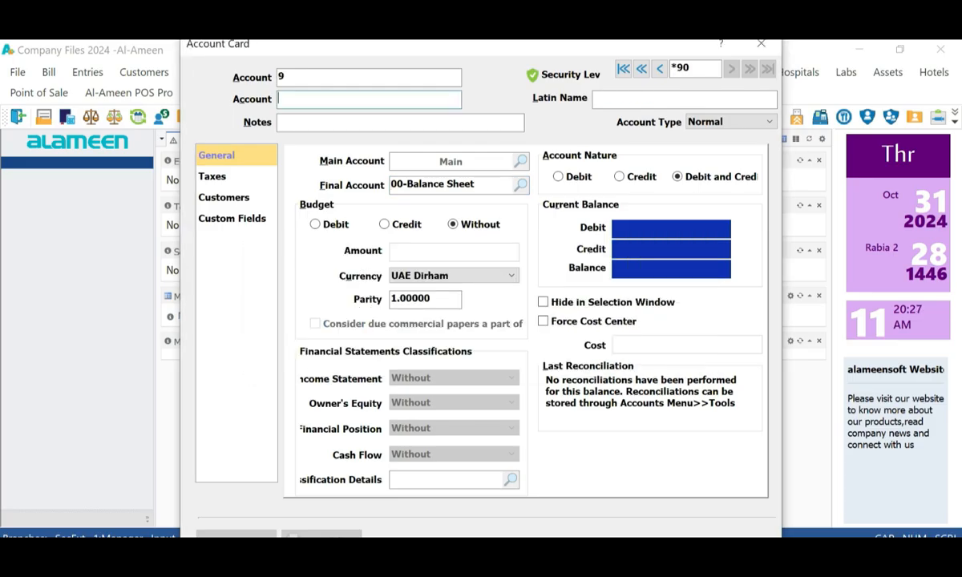
{"action": "left_click", "coordinate": [761, 45]}
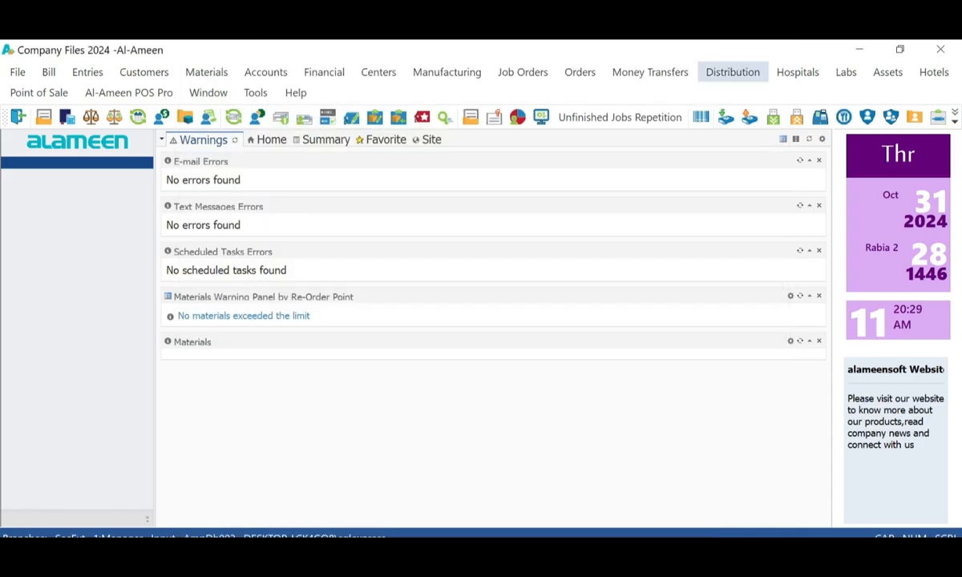
- Generate the default accounts of the taxation system under the main account 8-Tax Accounts
{"action": "left_click", "coordinate": [255, 93]}
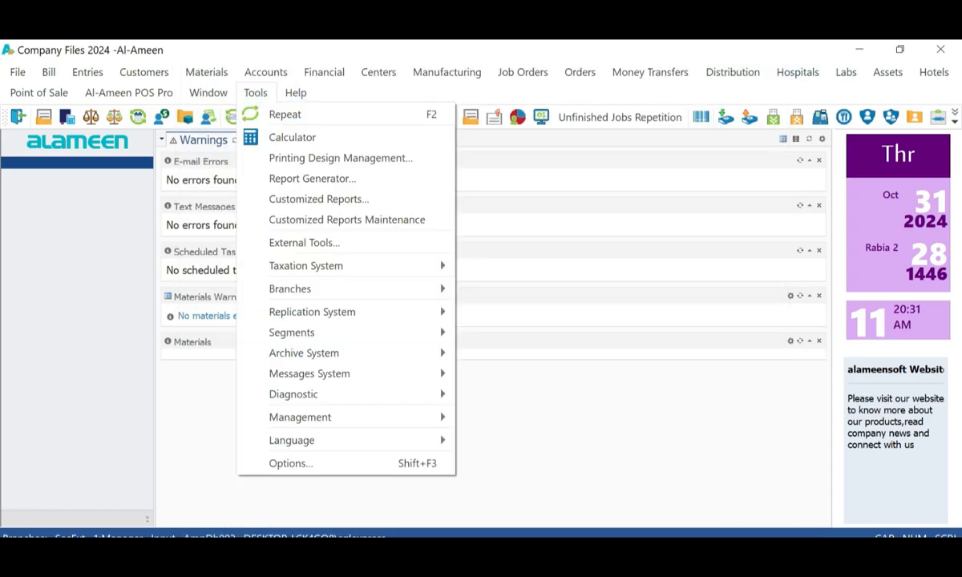
{"action": "mouse_move", "coordinate": [320, 265]}
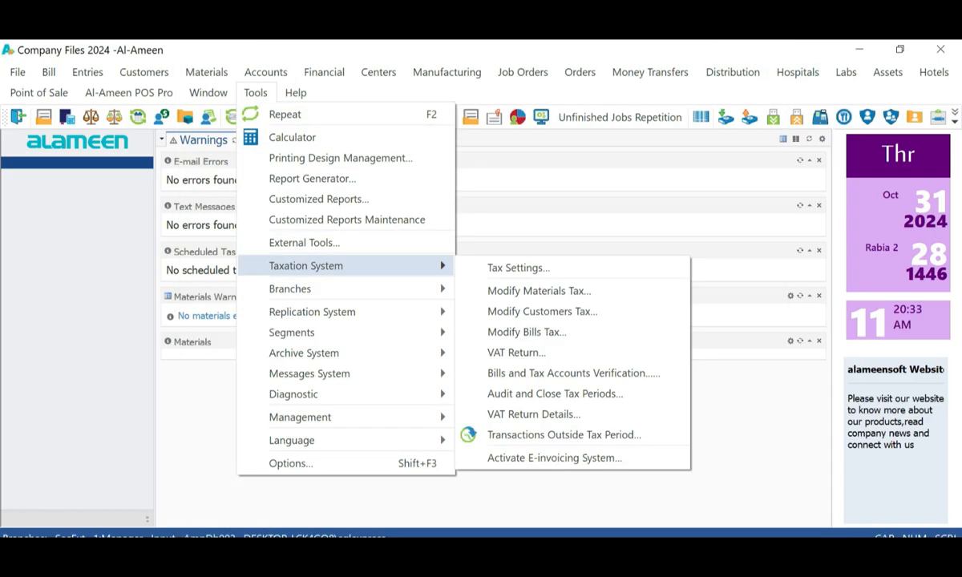
{"action": "left_click", "coordinate": [518, 268]}
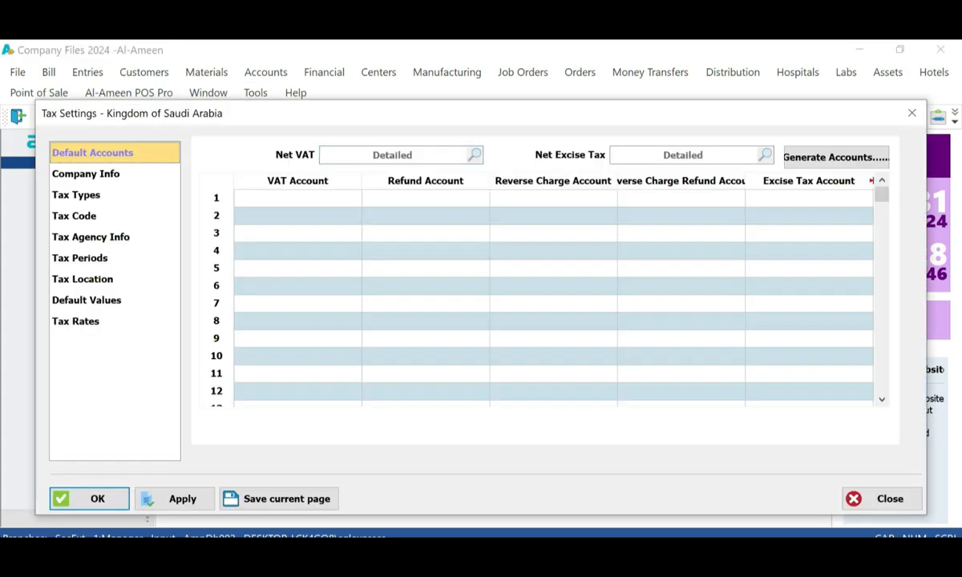
{"action": "left_click", "coordinate": [836, 157]}
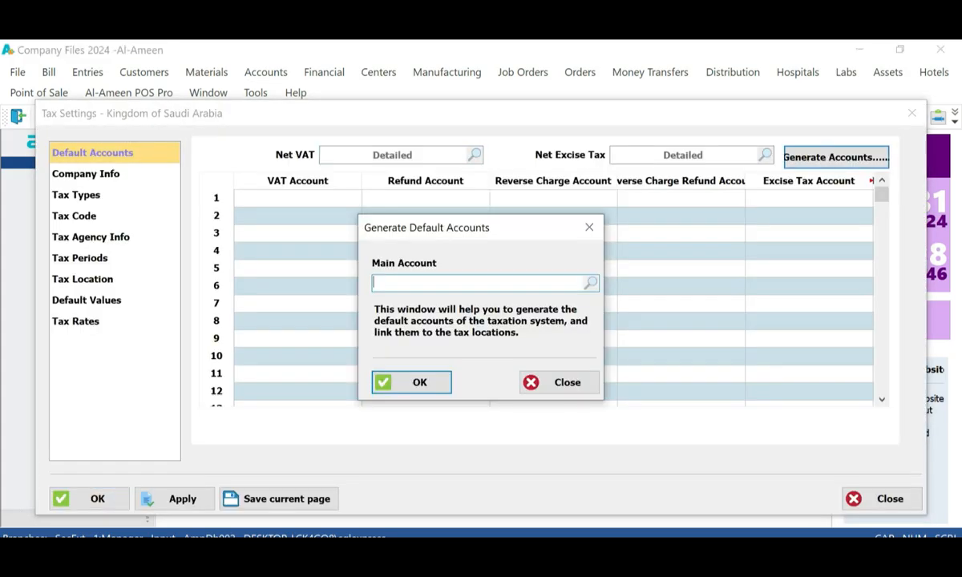
{"action": "type", "text": "8"}
{"action": "key", "text": "Return"}
{"action": "key", "text": "Return"}
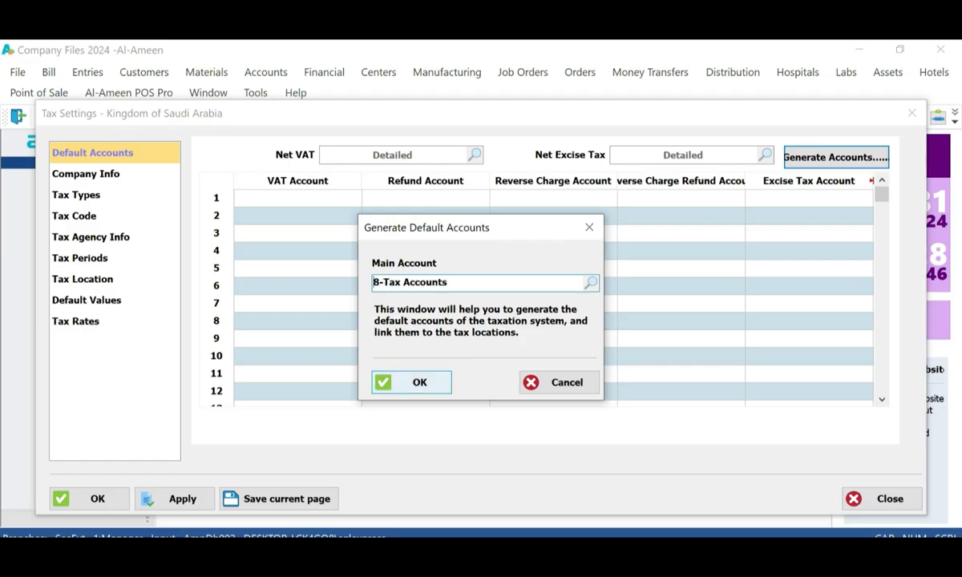
- Examine the generated net VAT, net excise tax, VAT, refund, reverse charge and excise tax accounts, widening columns where names are cut off
{"action": "left_click_drag", "start_coordinate": [409, 154], "coordinate": [326, 154]}
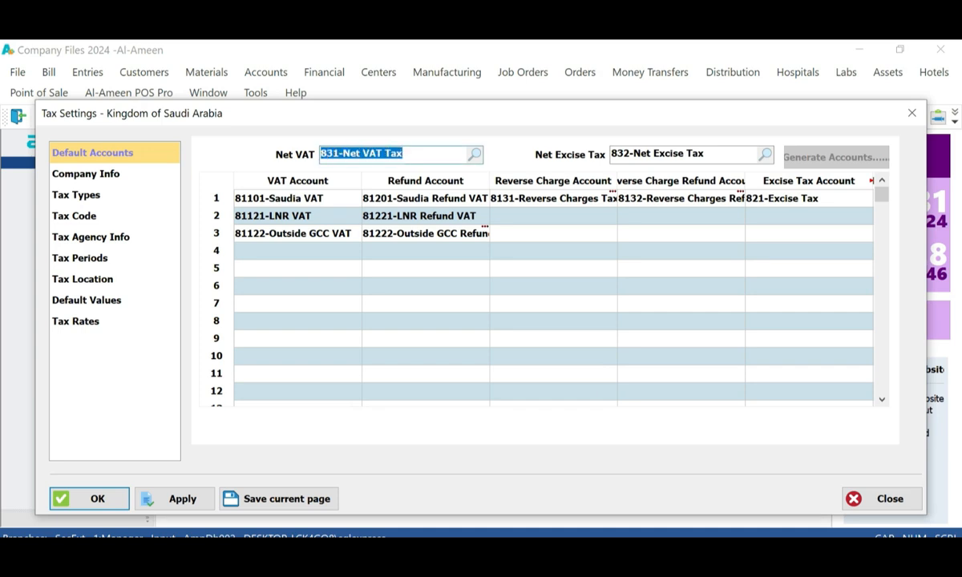
{"action": "key", "text": "Tab"}
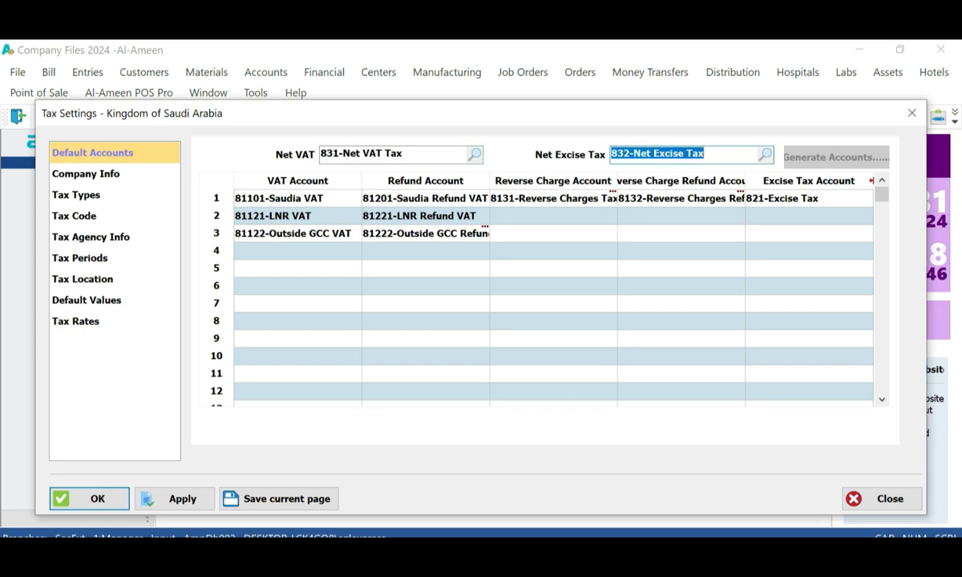
{"action": "key", "text": "Tab"}
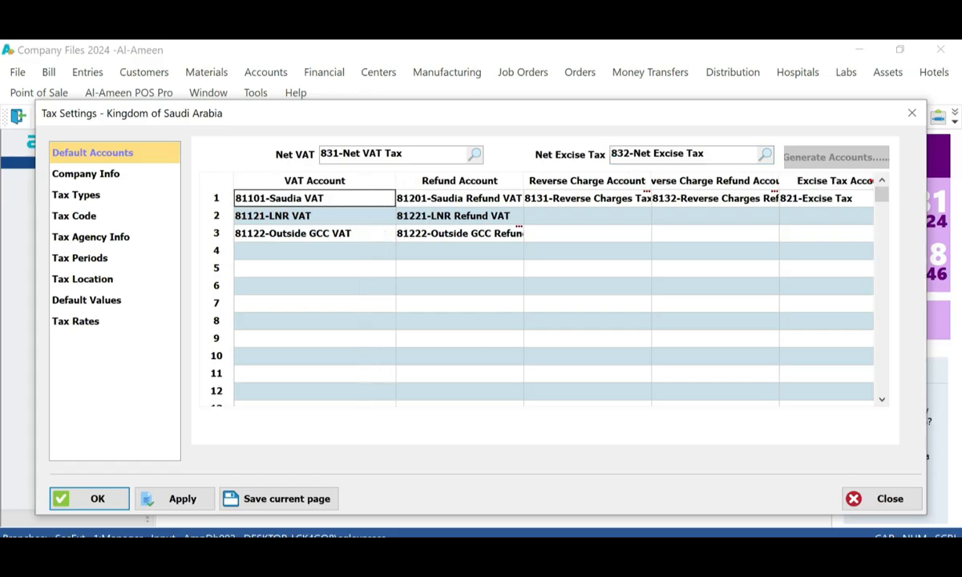
{"action": "key", "text": "Down"}
{"action": "key", "text": "Down"}
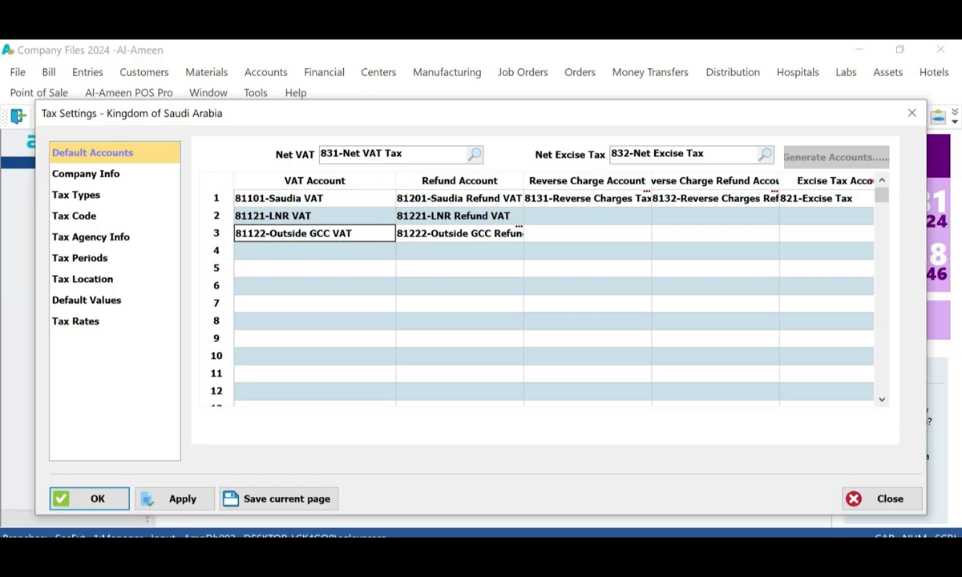
{"action": "left_click_drag", "start_coordinate": [523, 181], "coordinate": [559, 181]}
{"action": "left_click", "coordinate": [477, 198]}
{"action": "left_click", "coordinate": [477, 215]}
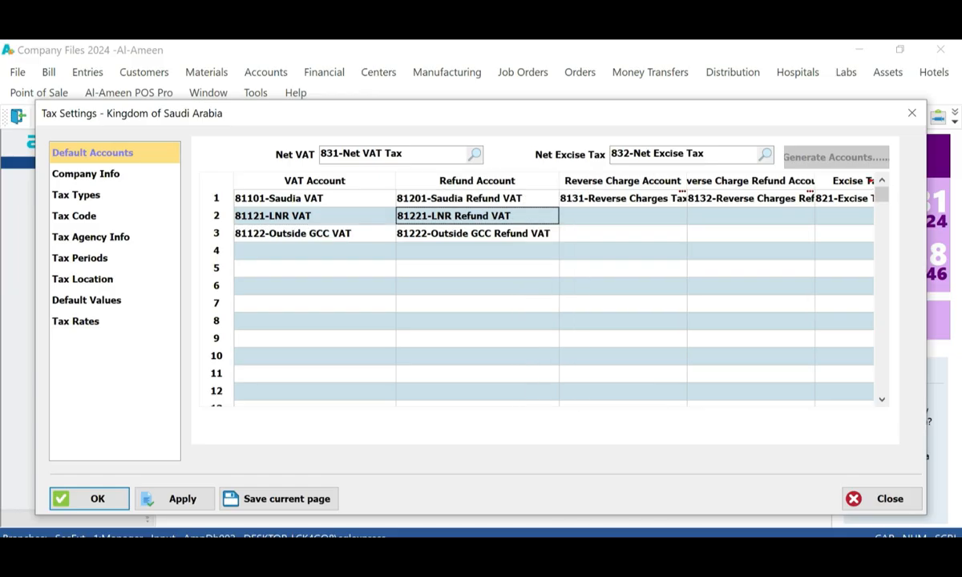
{"action": "left_click_drag", "start_coordinate": [687, 181], "coordinate": [715, 181]}
{"action": "left_click", "coordinate": [777, 198]}
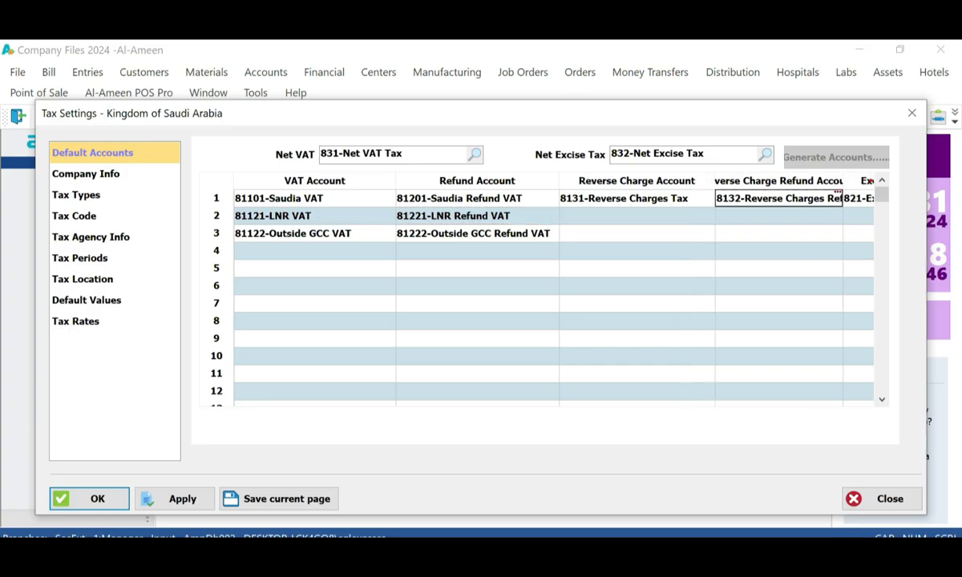
{"action": "key", "text": "Right"}
{"action": "key", "text": "Right"}
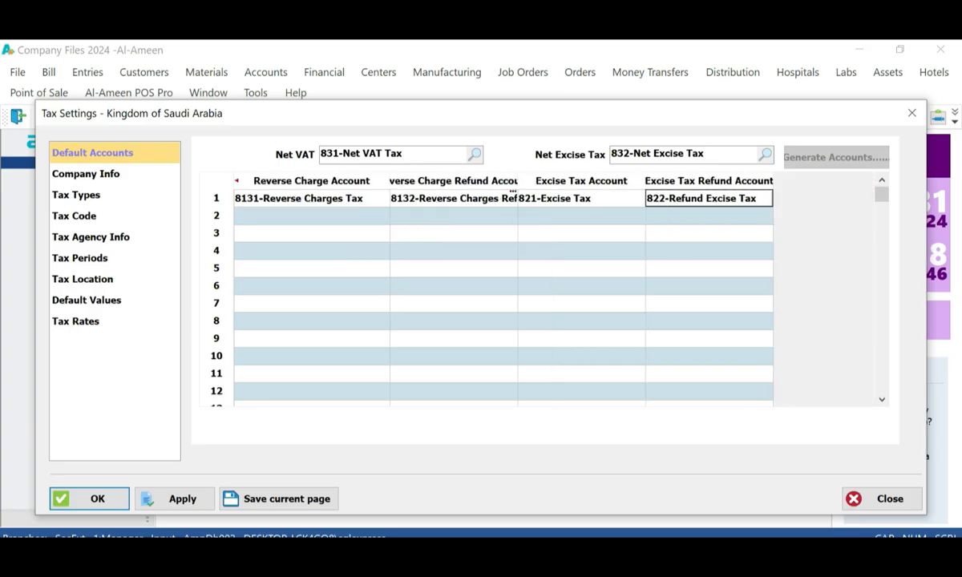
- Enable the entries registry date in the company information and set it to 1-11-2024
{"action": "left_click", "coordinate": [86, 174]}
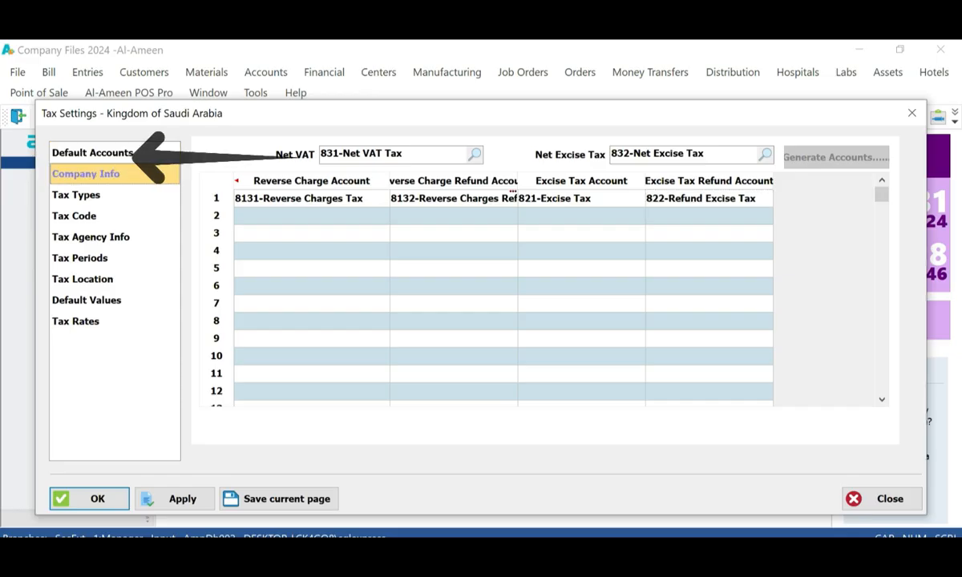
{"action": "left_click_drag", "start_coordinate": [390, 224], "coordinate": [336, 224]}
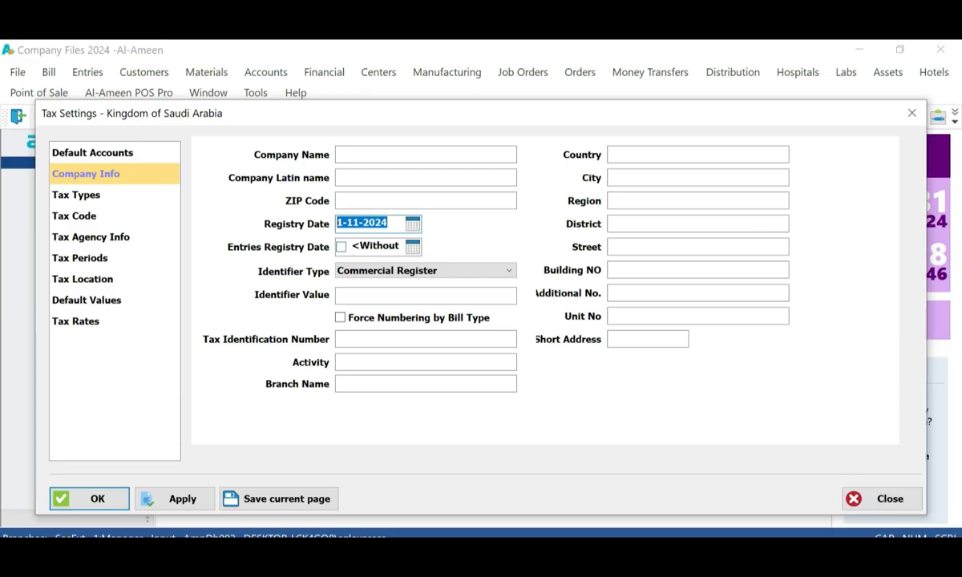
{"action": "left_click", "coordinate": [342, 247]}
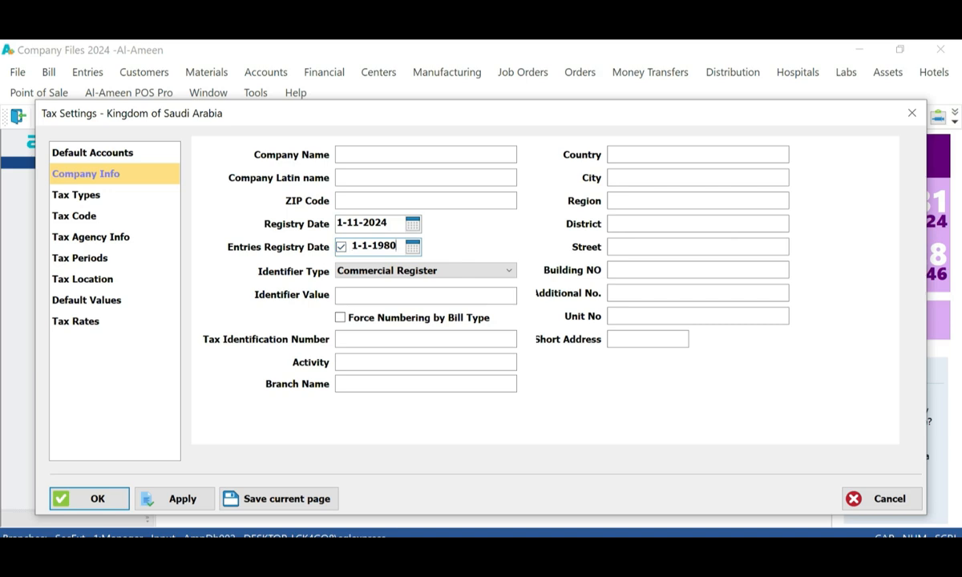
{"action": "left_click_drag", "start_coordinate": [397, 247], "coordinate": [351, 246]}
{"action": "type", "text": "1-11-2024"}
{"action": "left_click", "coordinate": [425, 296]}
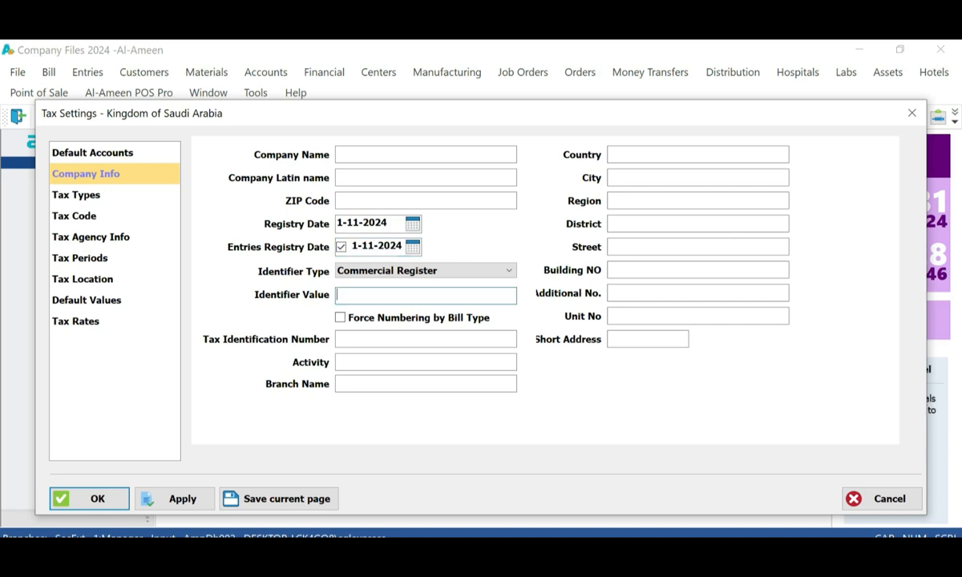
- Choose Commercial Register as the company's identifier type
{"action": "left_click", "coordinate": [427, 271]}
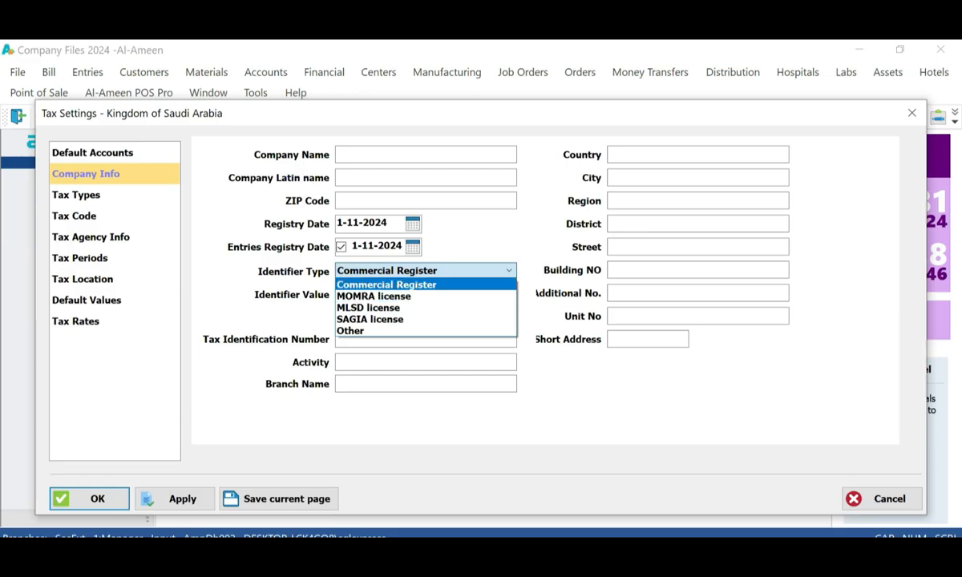
{"action": "left_click", "coordinate": [408, 284]}
{"action": "left_click", "coordinate": [426, 270]}
{"action": "left_click", "coordinate": [426, 271]}
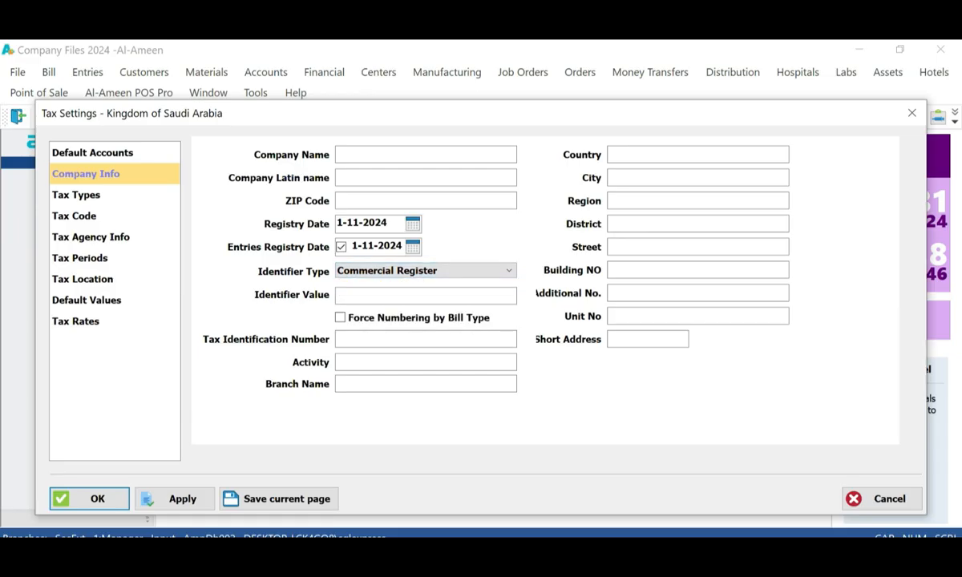
- Enter the tax registration number for the VAT tax type, widening the columns to read their headings
{"action": "left_click", "coordinate": [77, 195]}
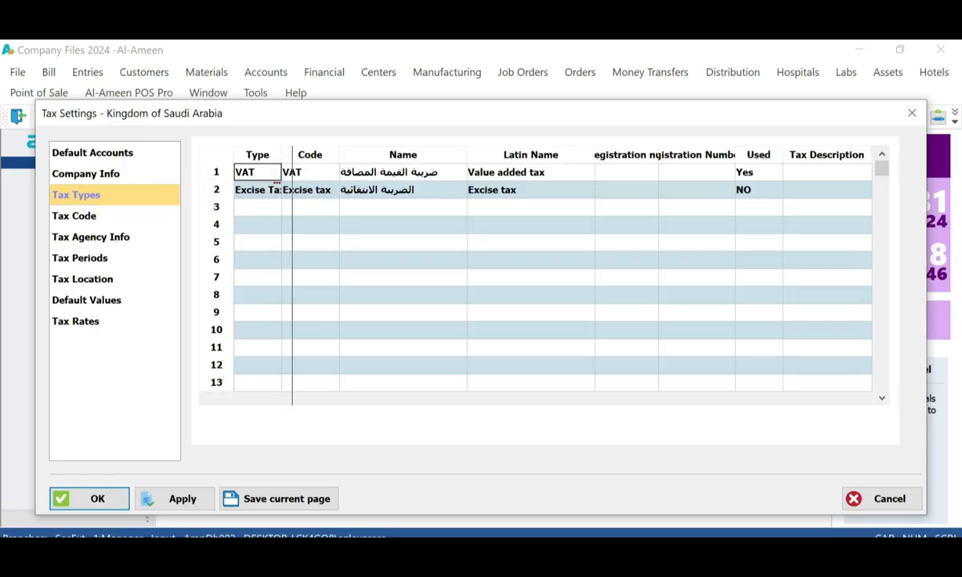
{"action": "left_click_drag", "start_coordinate": [281, 182], "coordinate": [328, 181]}
{"action": "left_click", "coordinate": [673, 173]}
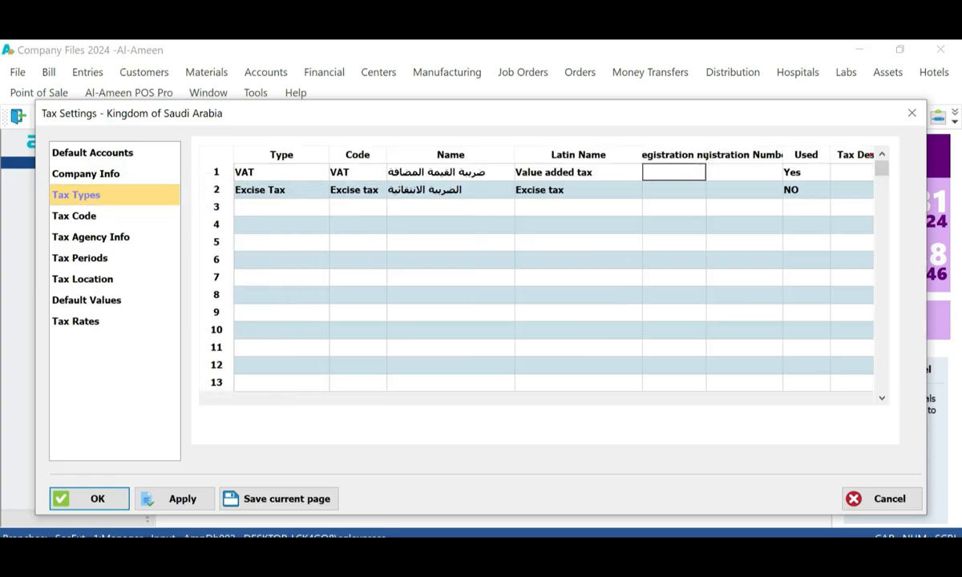
{"action": "left_click_drag", "start_coordinate": [706, 155], "coordinate": [756, 155]}
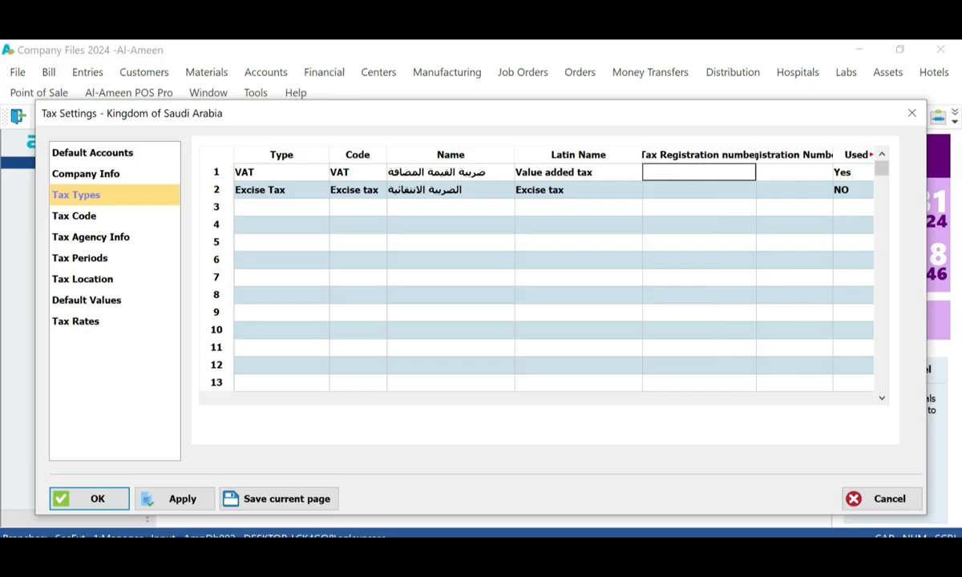
{"action": "type", "text": "123456"}
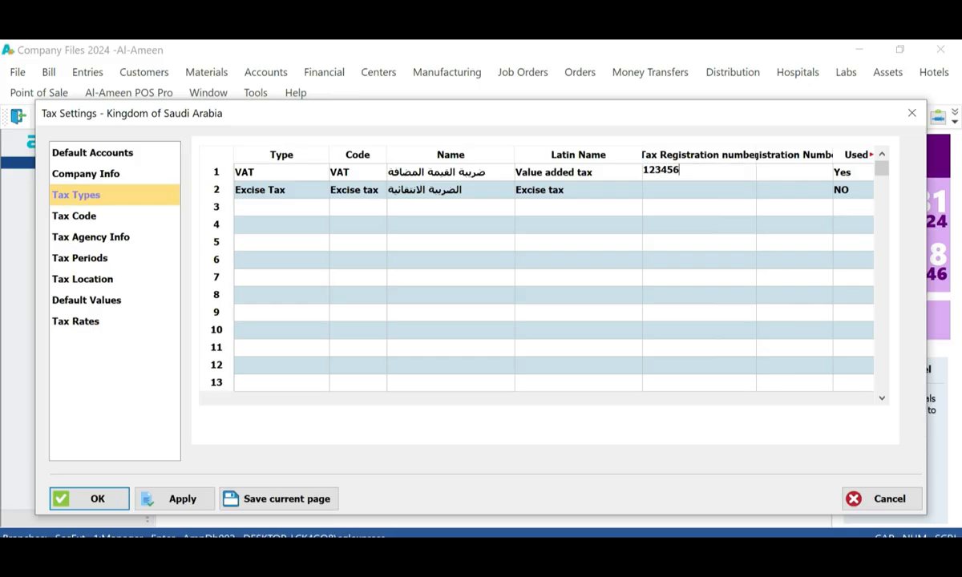
{"action": "key", "text": "Return"}
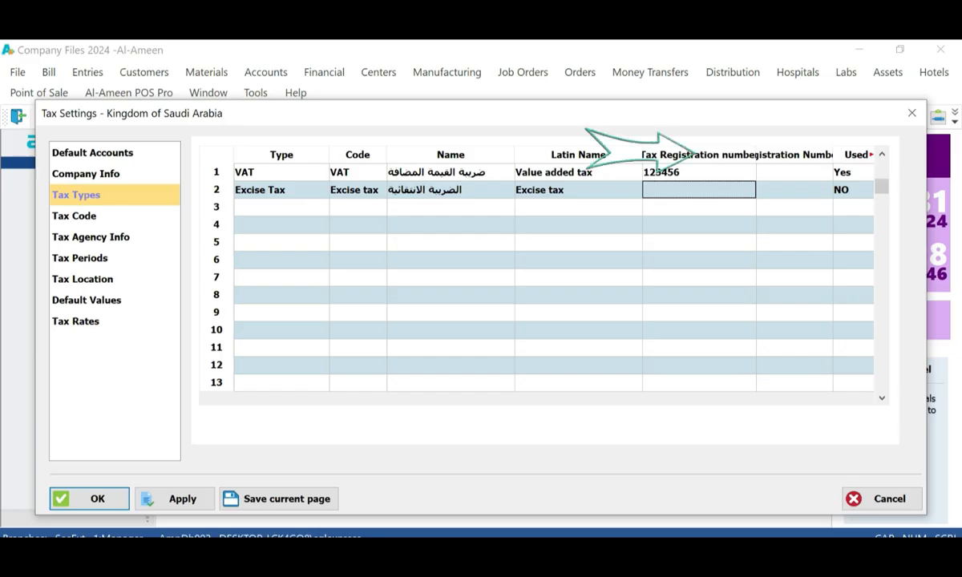
- Check the Used setting of the VAT and excise tax types and the excise tax registration number field
{"action": "left_click", "coordinate": [851, 190]}
{"action": "left_click", "coordinate": [761, 190]}
{"action": "left_click", "coordinate": [760, 172]}
{"action": "left_click", "coordinate": [761, 172]}
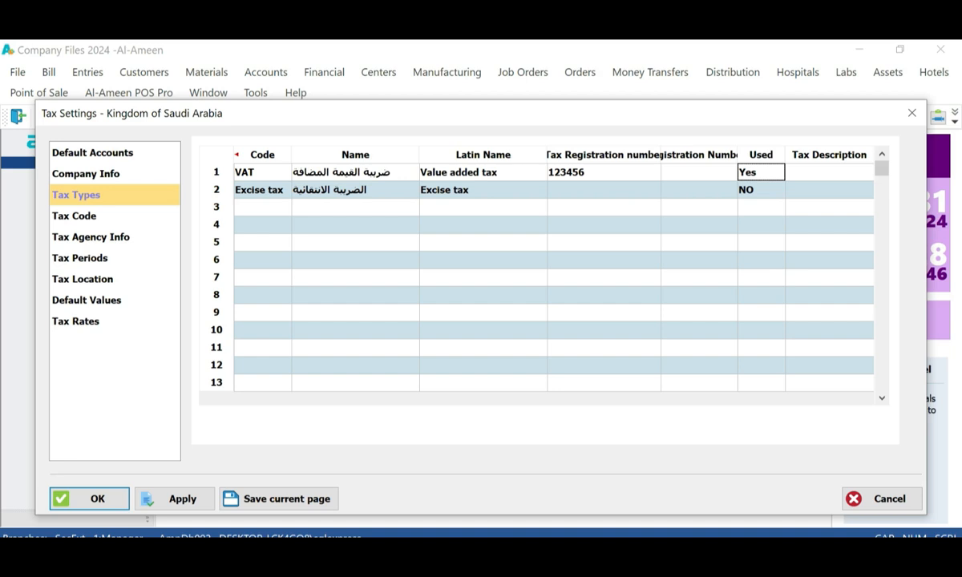
{"action": "left_click", "coordinate": [761, 190]}
{"action": "left_click", "coordinate": [761, 190]}
{"action": "left_click", "coordinate": [603, 190]}
{"action": "left_click", "coordinate": [603, 190]}
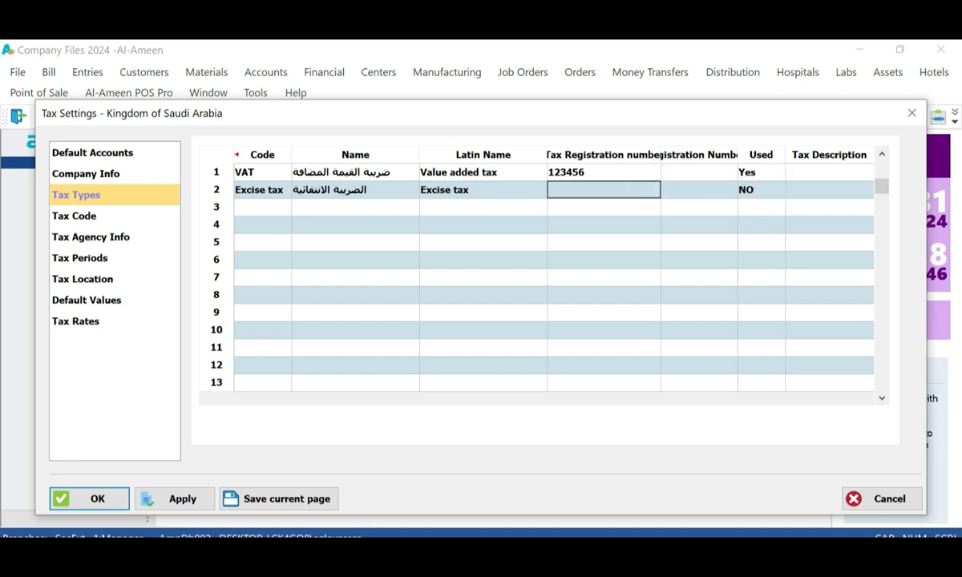
- Examine the list of tax codes with their Latin names, tax types and percentages, widening the Latin Name column
{"action": "left_click", "coordinate": [75, 216]}
{"action": "left_click", "coordinate": [265, 243]}
{"action": "left_click", "coordinate": [266, 260]}
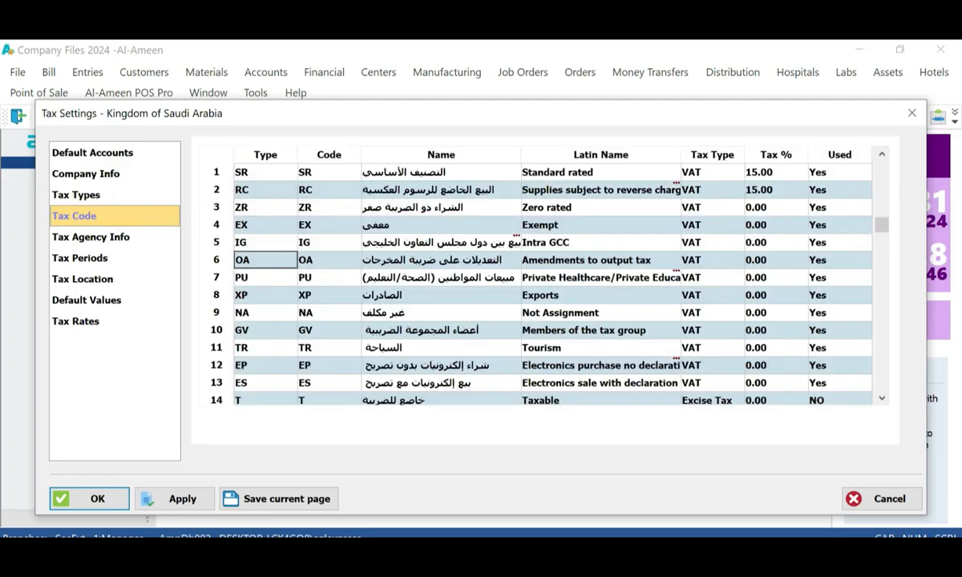
{"action": "left_click_drag", "start_coordinate": [681, 154], "coordinate": [746, 155]}
{"action": "left_click", "coordinate": [265, 278]}
{"action": "left_click", "coordinate": [266, 313]}
{"action": "left_click", "coordinate": [265, 348]}
{"action": "left_click", "coordinate": [609, 190]}
{"action": "left_click", "coordinate": [609, 296]}
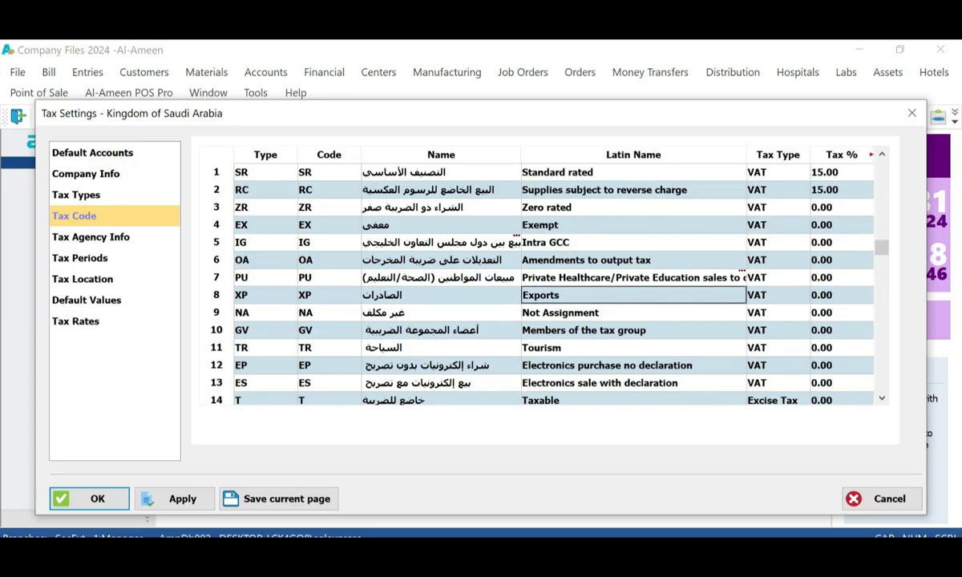
- Check the tax agency fields, and enter 31-12-2024 as the first tax period's end date
{"action": "left_click", "coordinate": [90, 238]}
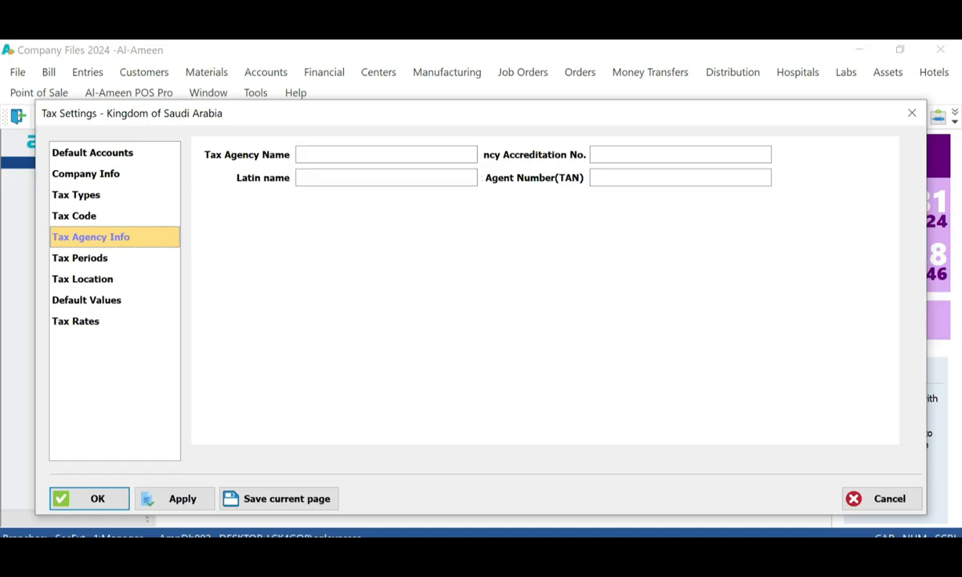
{"action": "left_click", "coordinate": [81, 259]}
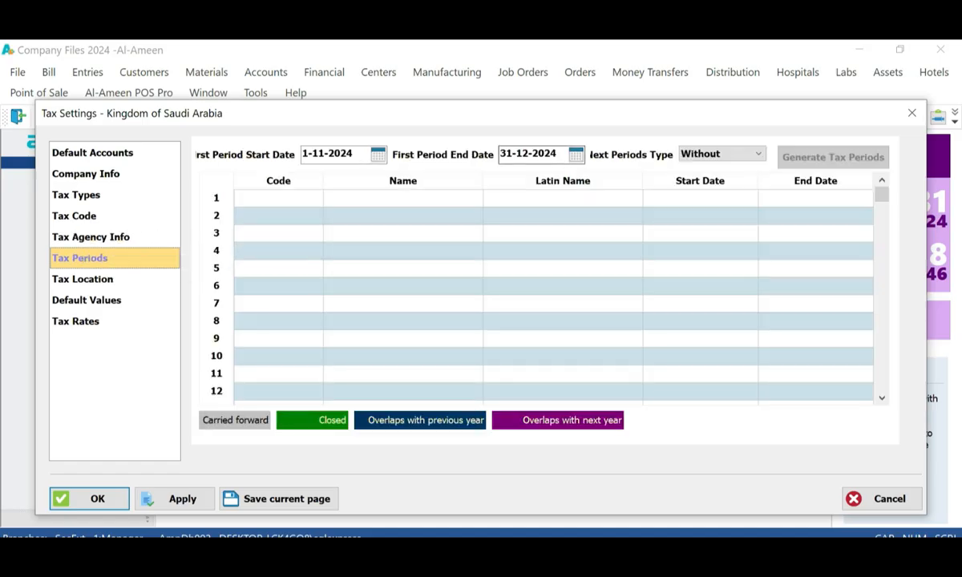
{"action": "left_click_drag", "start_coordinate": [550, 153], "coordinate": [499, 154]}
{"action": "left_click_drag", "start_coordinate": [354, 154], "coordinate": [300, 154]}
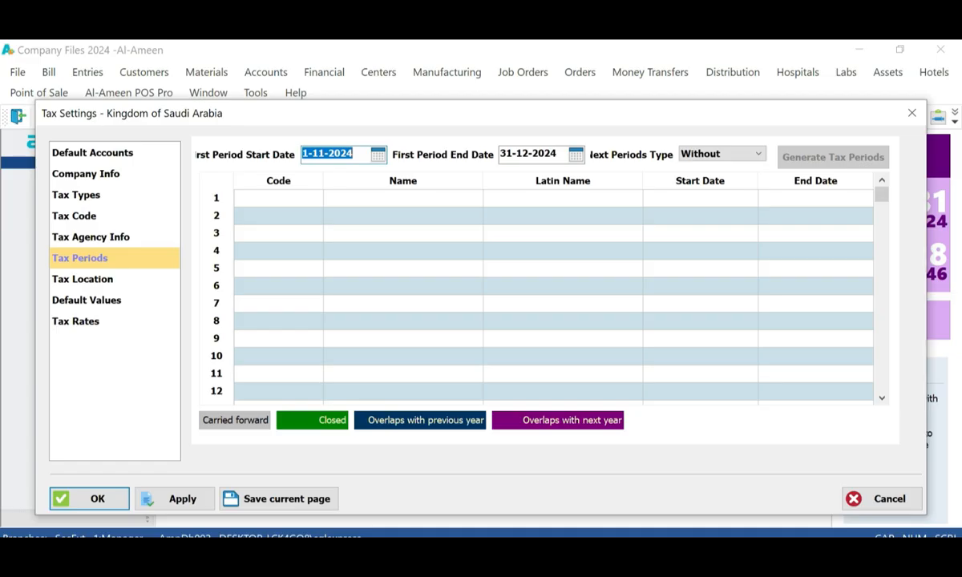
{"action": "key", "text": "Tab"}
{"action": "type", "text": "31"}
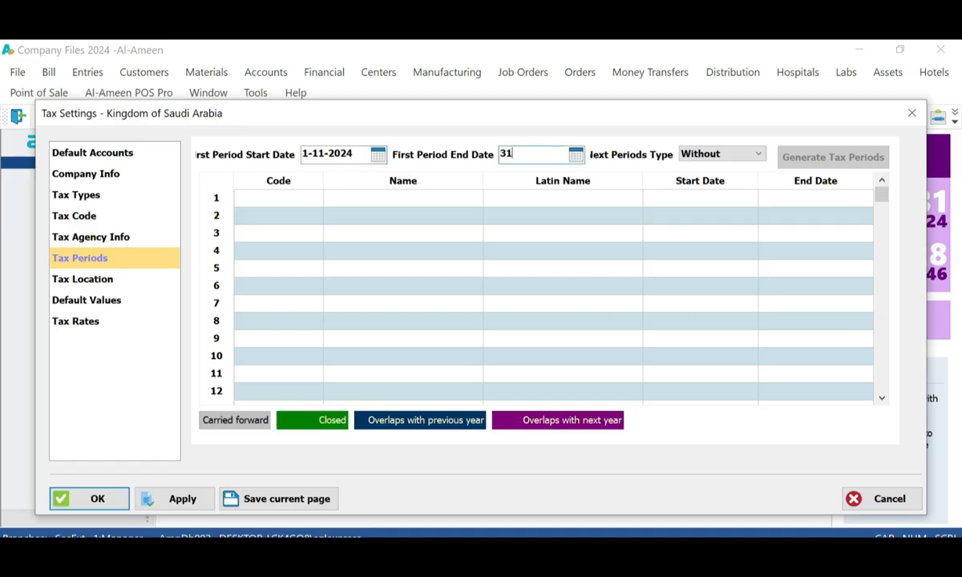
{"action": "type", "text": "-1-22024"}
- Choose Quarterly as the type of the following tax periods and generate the tax periods
{"action": "left_click", "coordinate": [723, 154]}
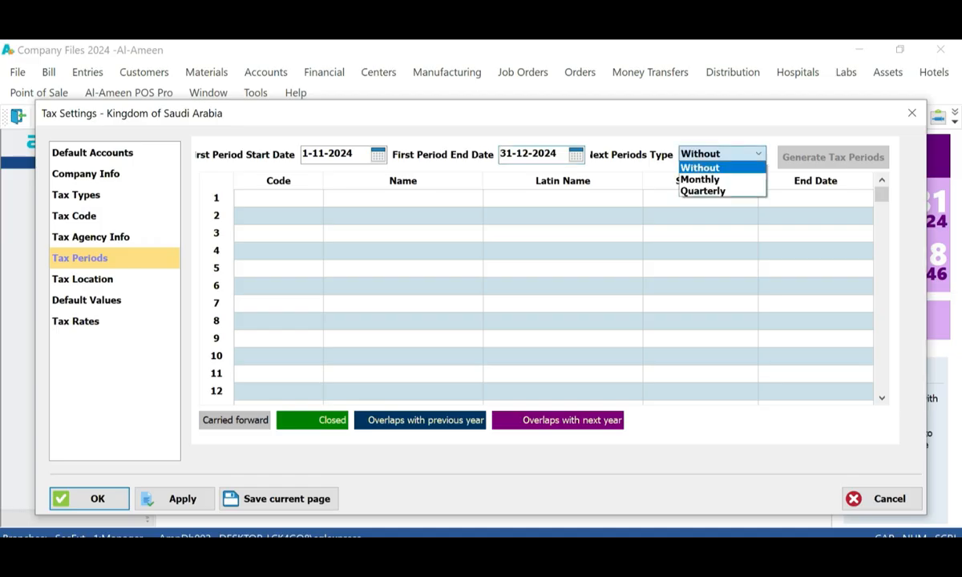
{"action": "left_click", "coordinate": [705, 192]}
{"action": "left_click_drag", "start_coordinate": [354, 153], "coordinate": [301, 154]}
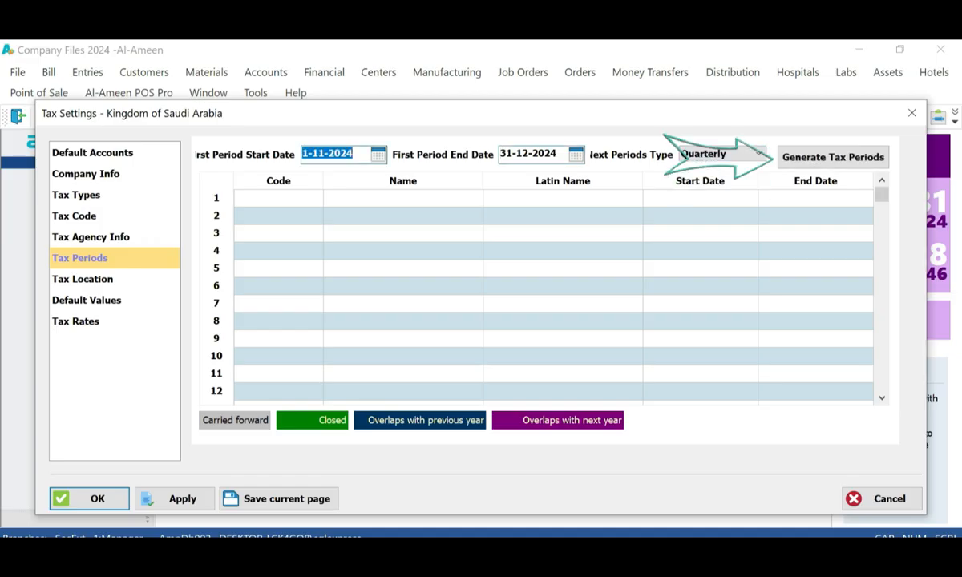
{"action": "left_click_drag", "start_coordinate": [550, 154], "coordinate": [499, 154]}
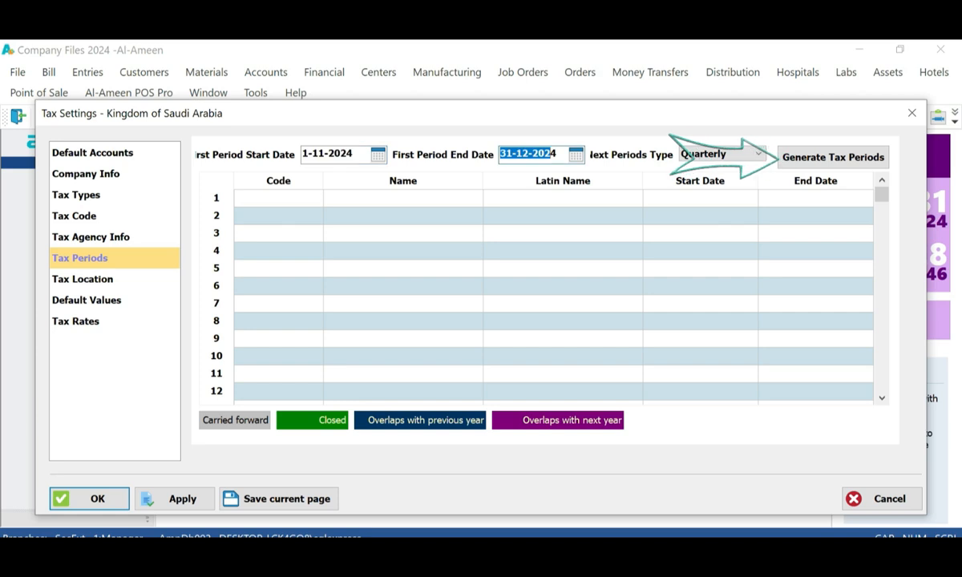
{"action": "left_click", "coordinate": [833, 157]}
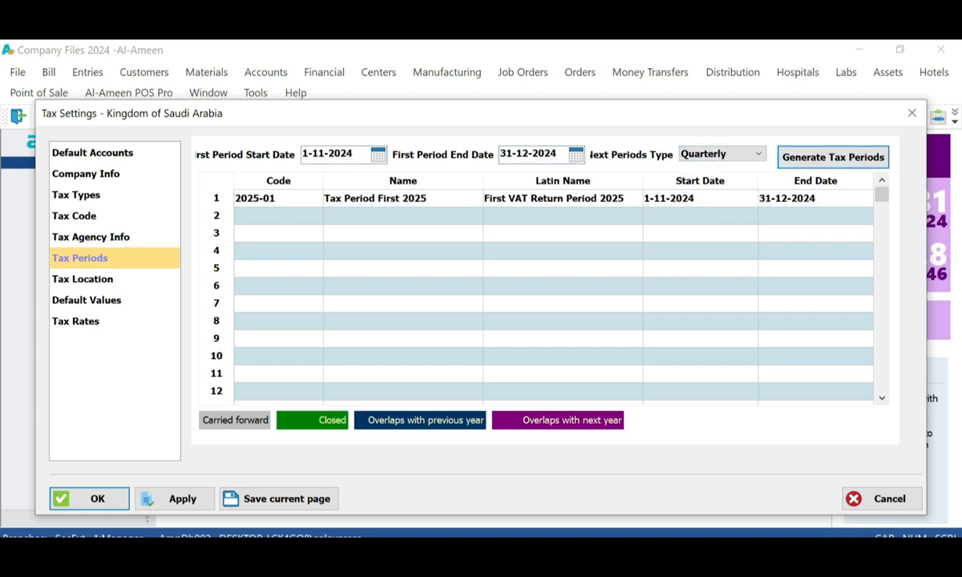
- Set the first tax period's end date to 31-01-2025 and generate the tax periods again
{"action": "left_click_drag", "start_coordinate": [557, 154], "coordinate": [500, 154]}
{"action": "type", "text": "31-01-2024"}
{"action": "key", "text": "ctrl+shift+Left"}
{"action": "type", "text": "2025"}
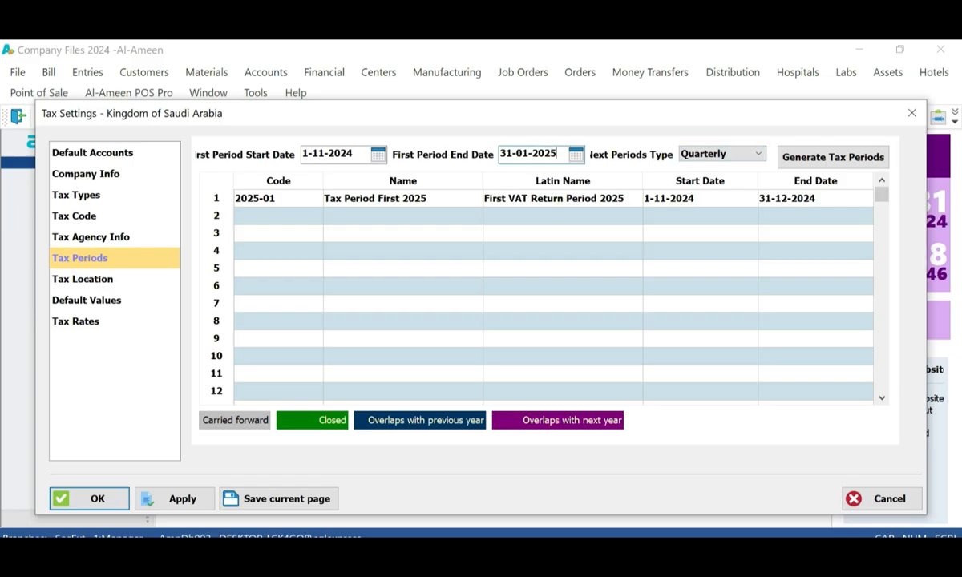
{"action": "left_click", "coordinate": [833, 158]}
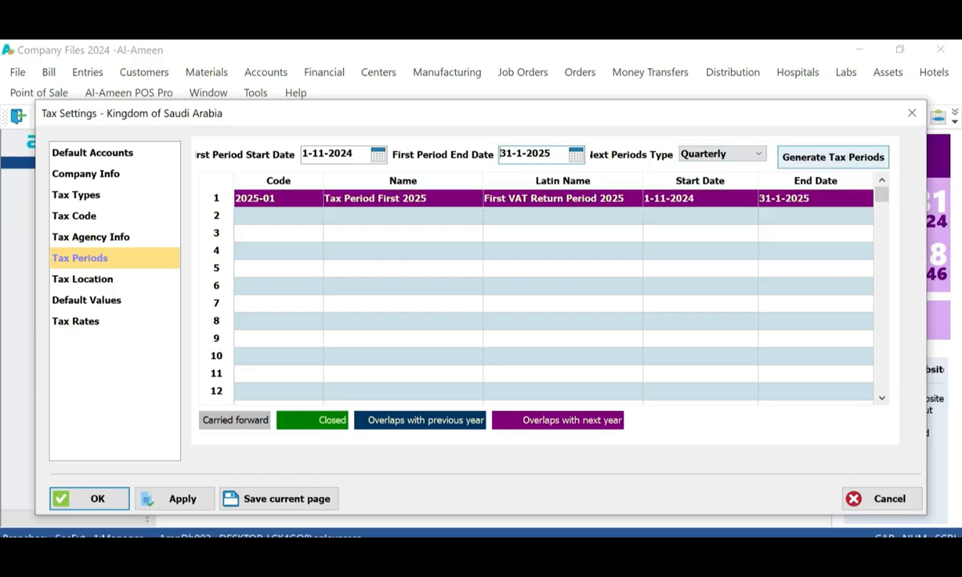
{"action": "left_click", "coordinate": [811, 198]}
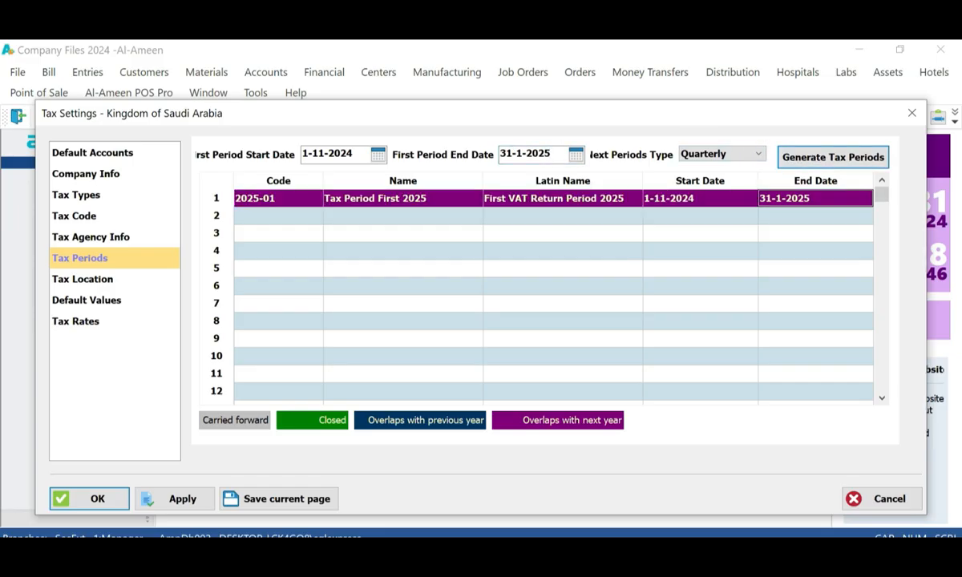
- Review the tax locations with their VAT and refund accounts, types and registration settings
{"action": "left_click", "coordinate": [82, 279]}
{"action": "left_click", "coordinate": [298, 225]}
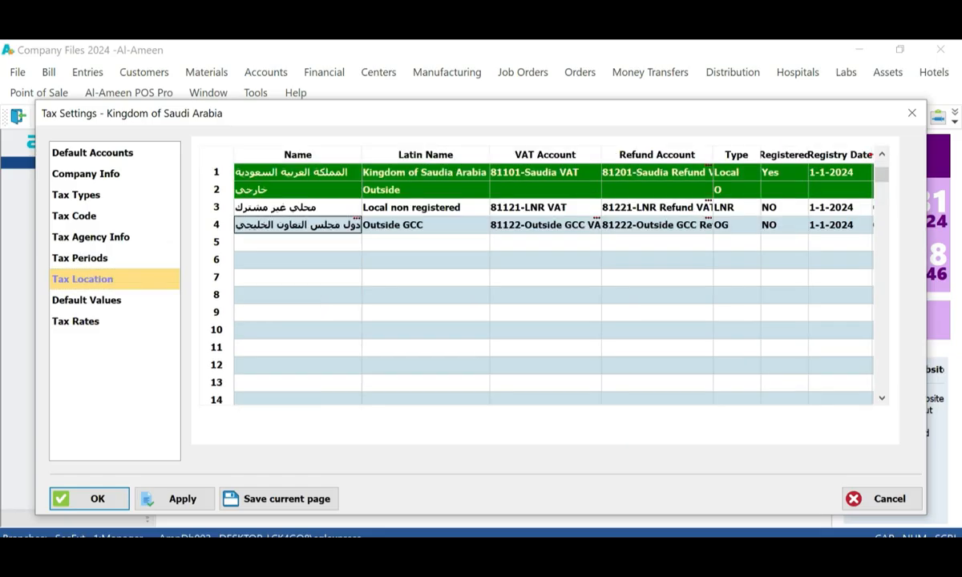
- Try enabling the default tax code for materials cards in the default values
{"action": "left_click", "coordinate": [87, 300]}
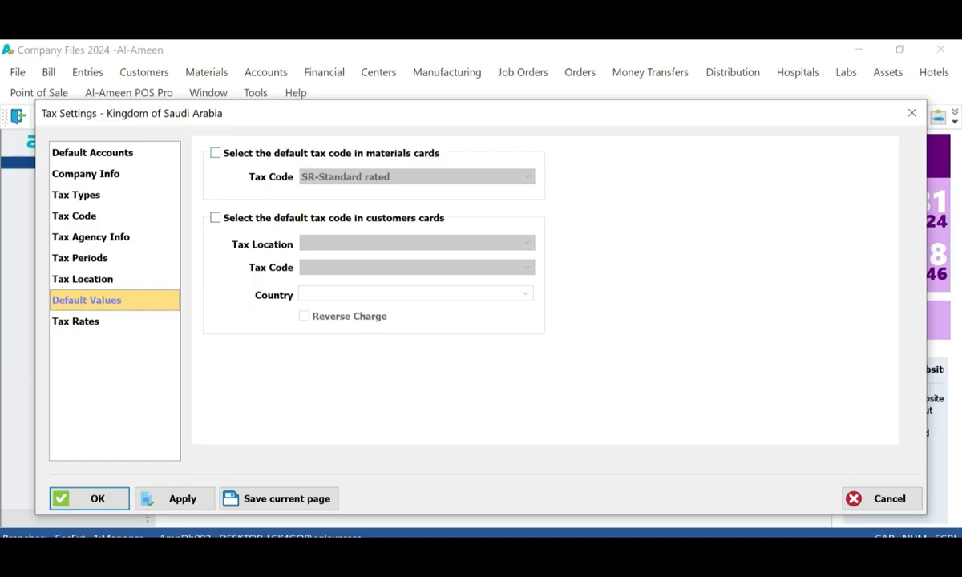
{"action": "left_click", "coordinate": [215, 153]}
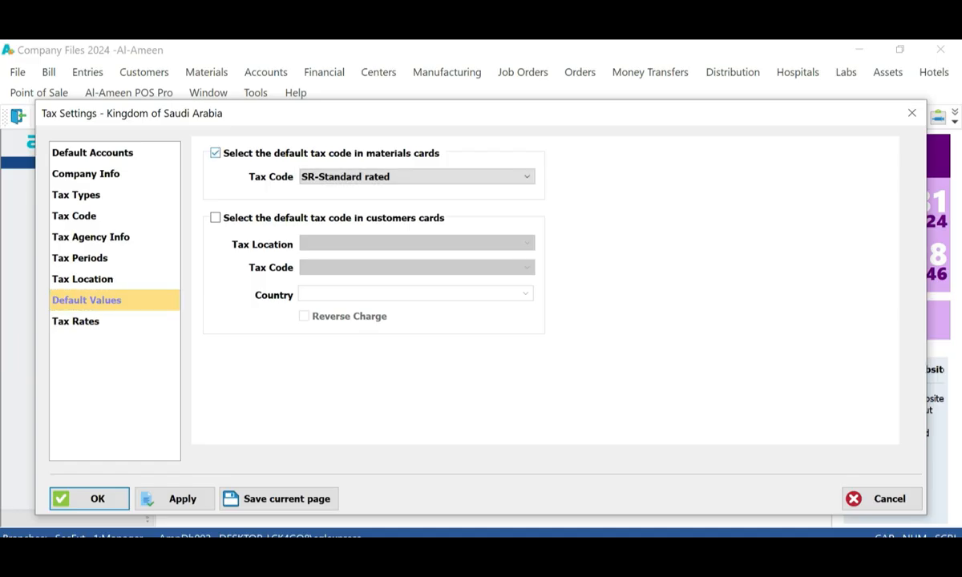
{"action": "left_click", "coordinate": [214, 153]}
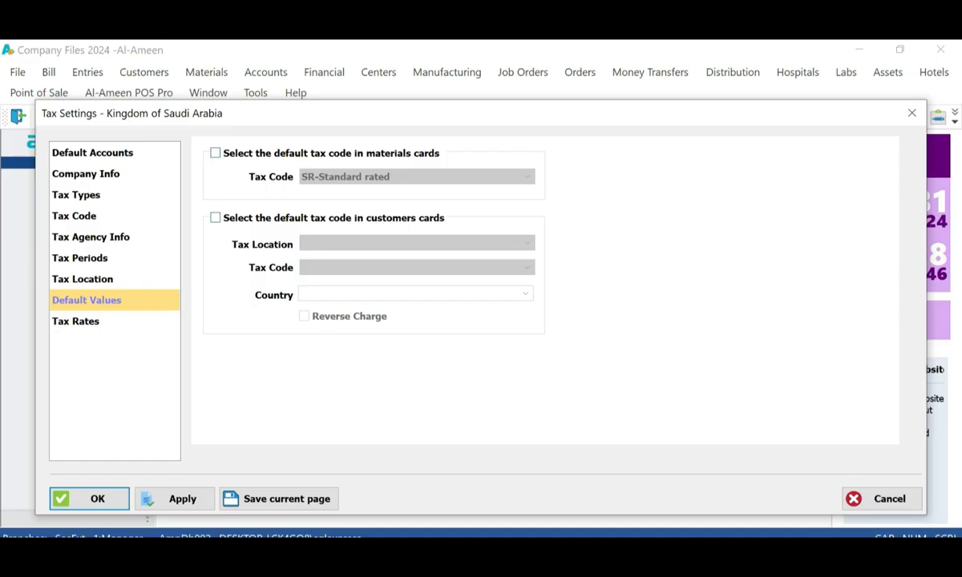
- Enable the default tax code for customers cards, choose Kingdom of Saudia Arabia as the tax location and check its available tax codes
{"action": "left_click", "coordinate": [215, 217]}
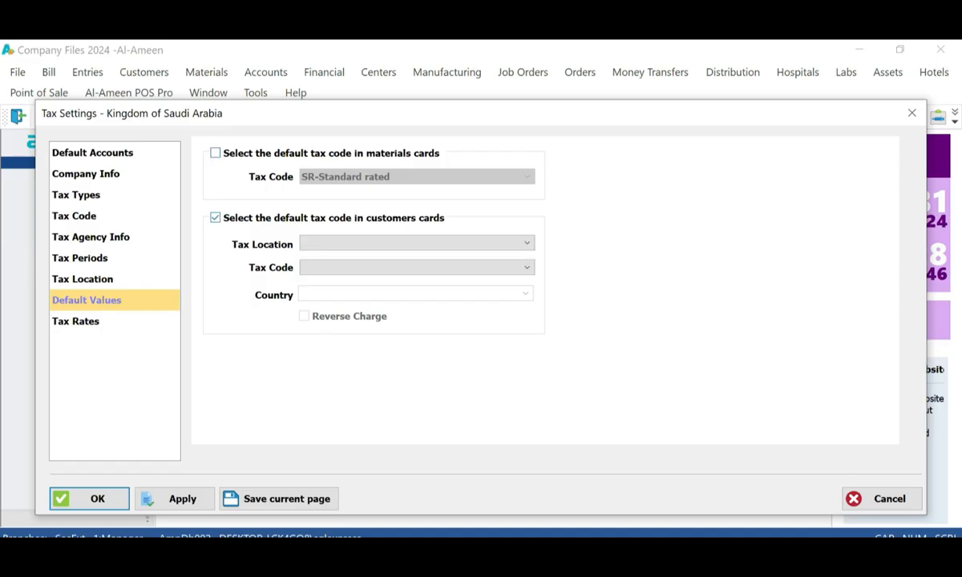
{"action": "left_click", "coordinate": [215, 217]}
{"action": "left_click", "coordinate": [215, 217]}
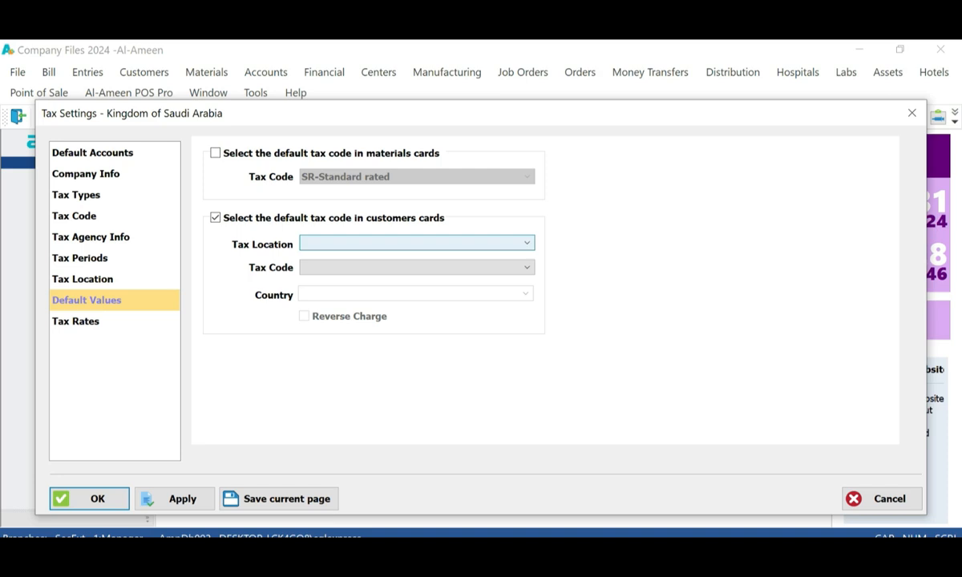
{"action": "left_click", "coordinate": [417, 243]}
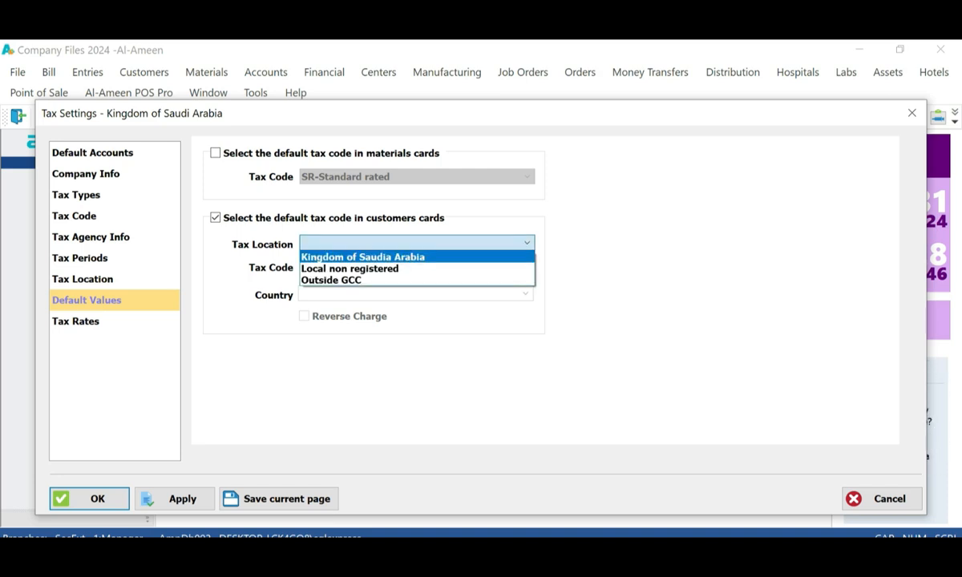
{"action": "left_click", "coordinate": [417, 257]}
{"action": "left_click", "coordinate": [416, 267]}
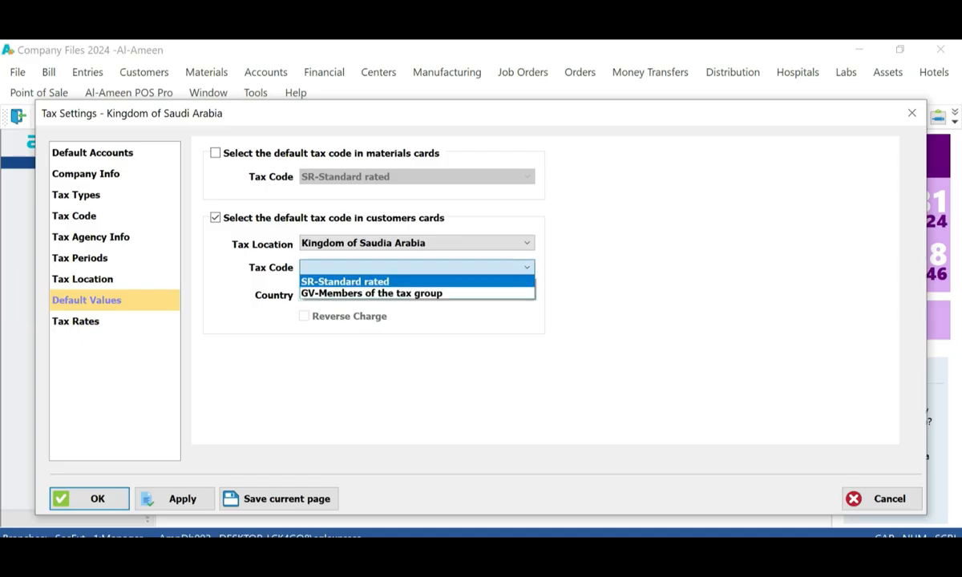
{"action": "left_click", "coordinate": [214, 218]}
{"action": "left_click", "coordinate": [215, 218]}
- Add a value added tax rate of 15 percent to the first row of the tax rates
{"action": "left_click", "coordinate": [76, 321]}
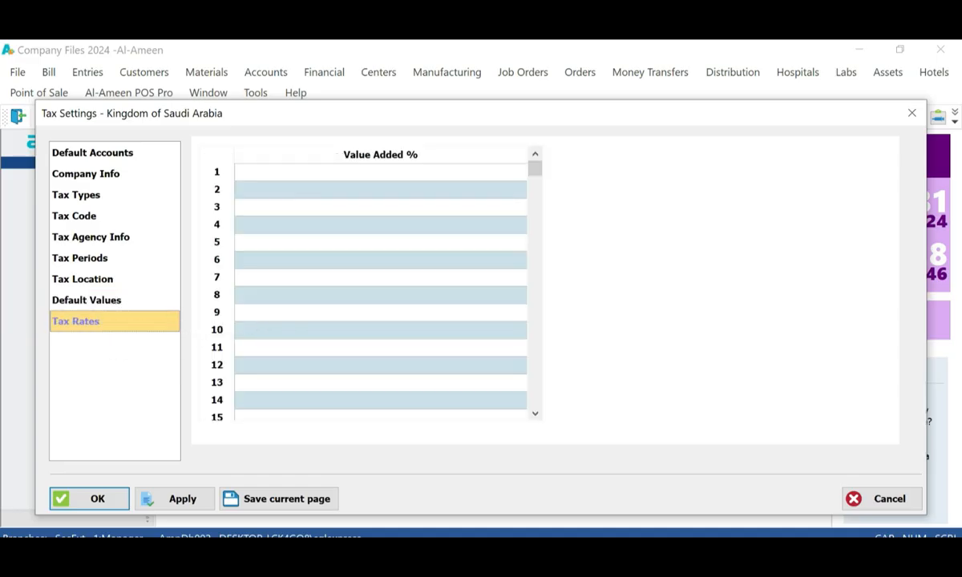
{"action": "left_click", "coordinate": [380, 171]}
{"action": "left_click", "coordinate": [379, 171]}
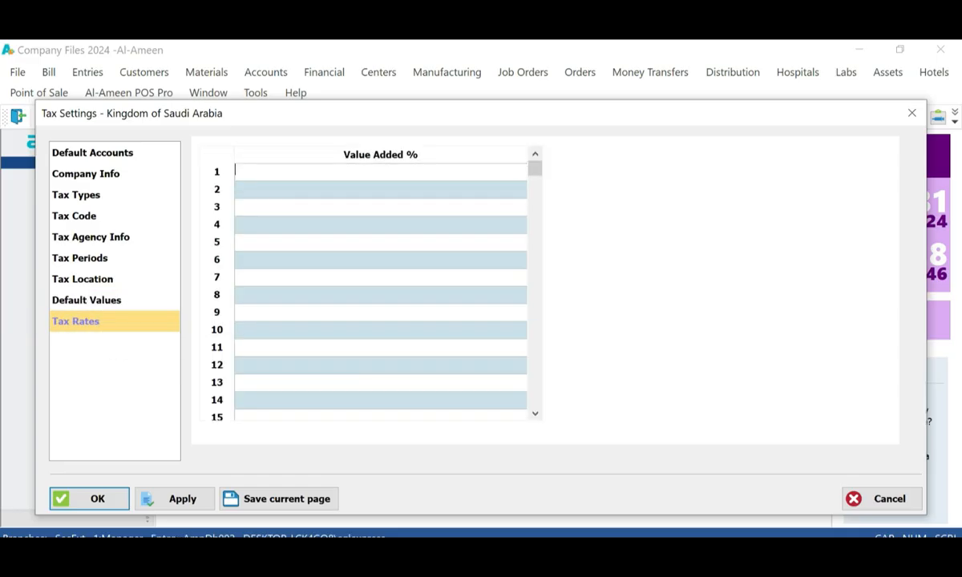
{"action": "type", "text": "15"}
{"action": "key", "text": "Return"}
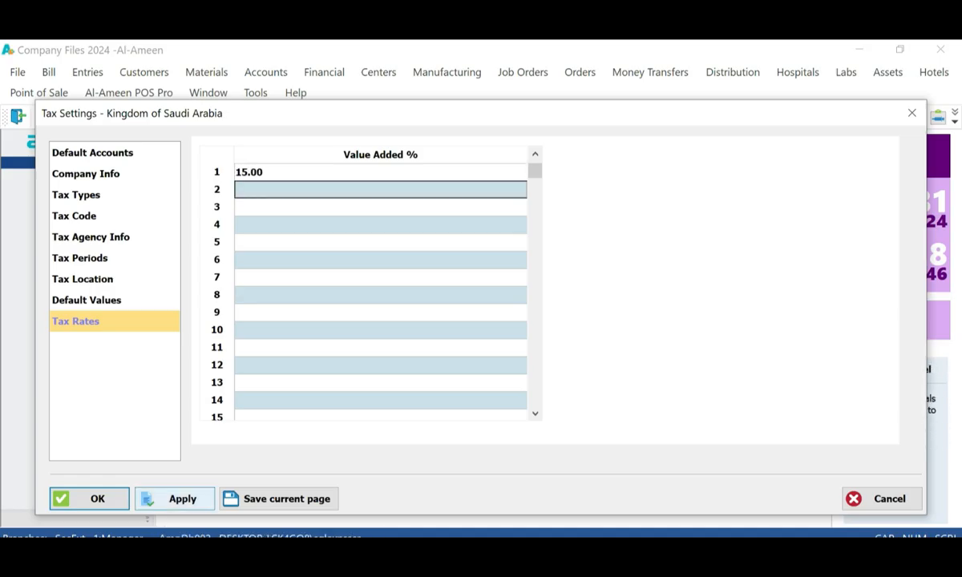
- Save the tax rates page, apply all the tax settings and close the tax settings window
{"action": "left_click", "coordinate": [279, 499]}
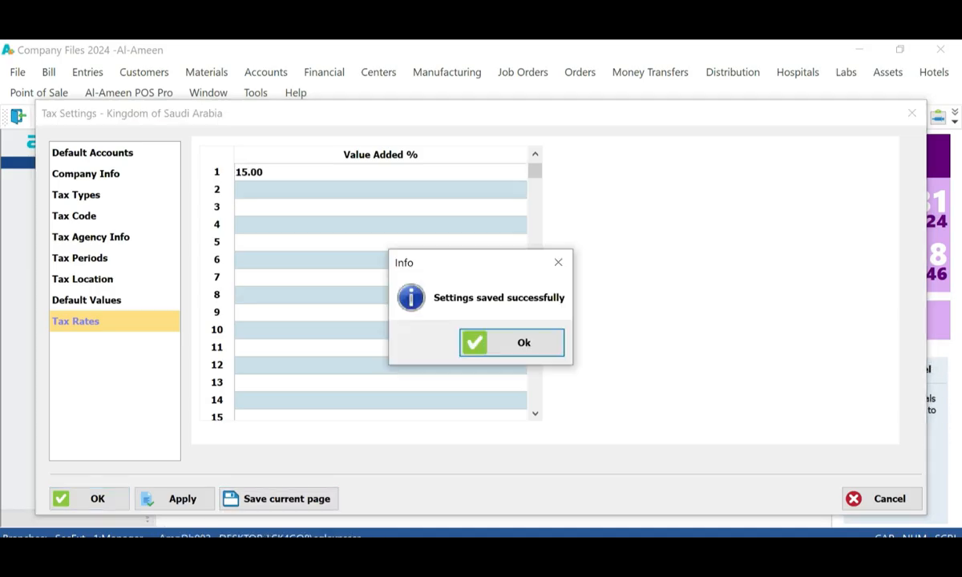
{"action": "left_click", "coordinate": [500, 340]}
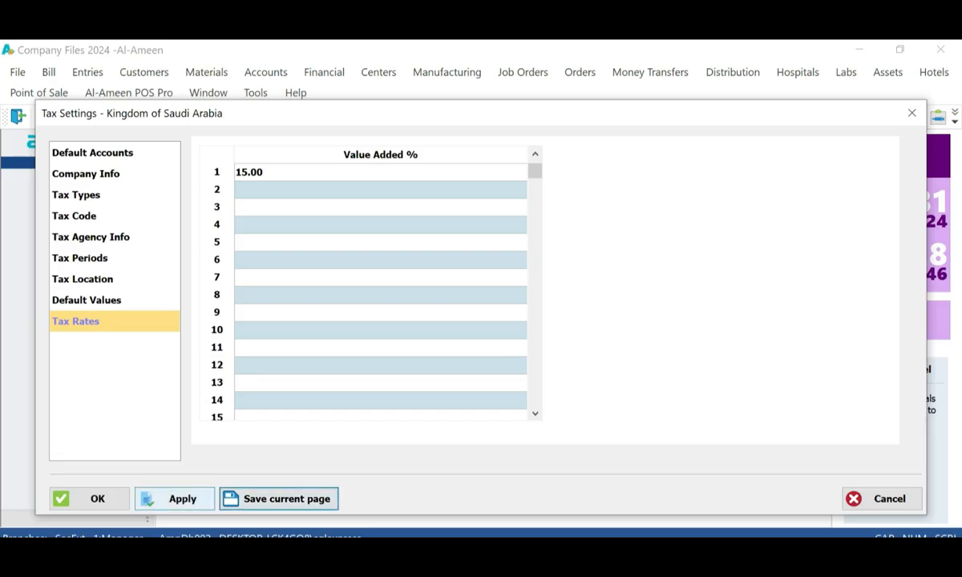
{"action": "left_click", "coordinate": [175, 498]}
{"action": "left_click", "coordinate": [511, 342]}
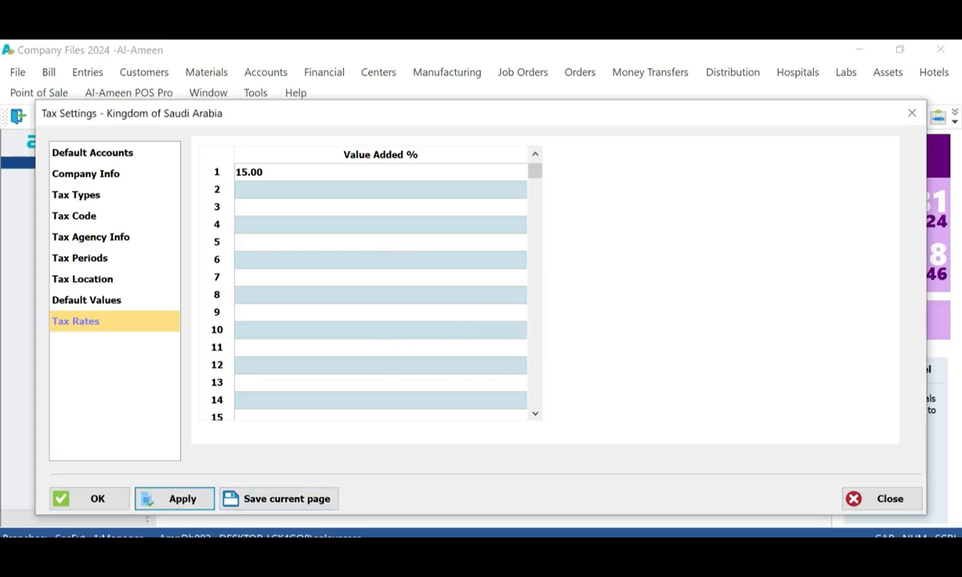
{"action": "left_click", "coordinate": [90, 498]}
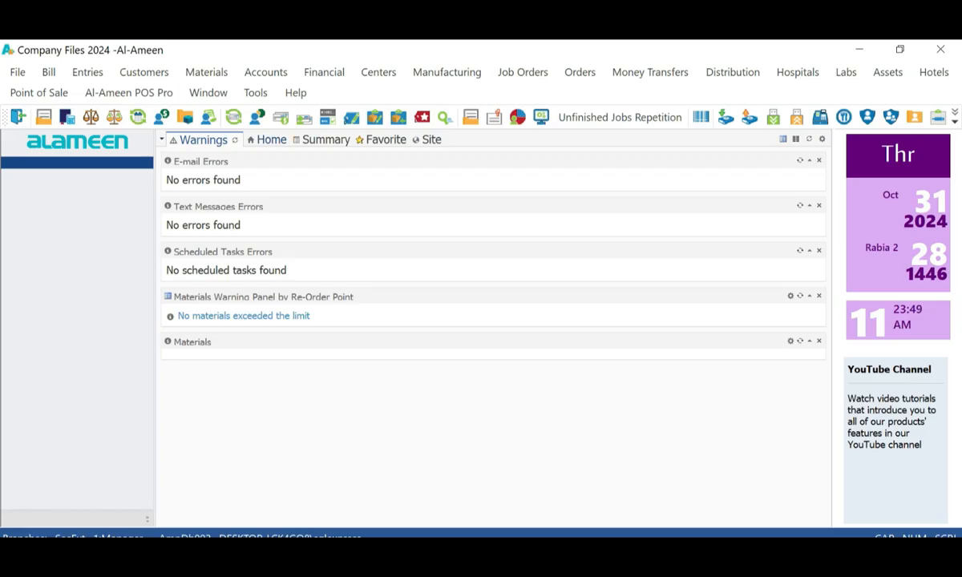
- Open a blank material card and set its VAT tax code to SR-Standard rated
{"action": "left_click", "coordinate": [206, 72]}
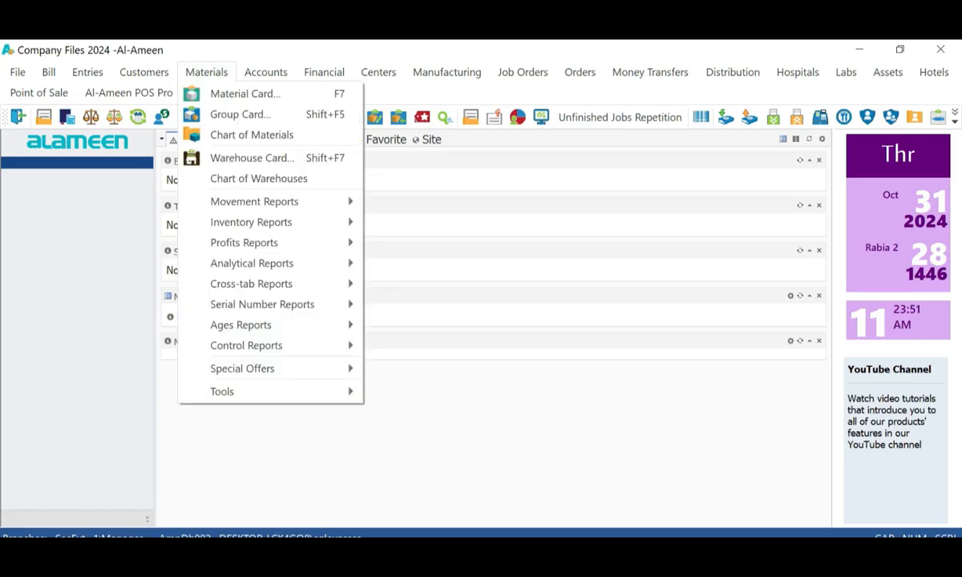
{"action": "left_click", "coordinate": [247, 94]}
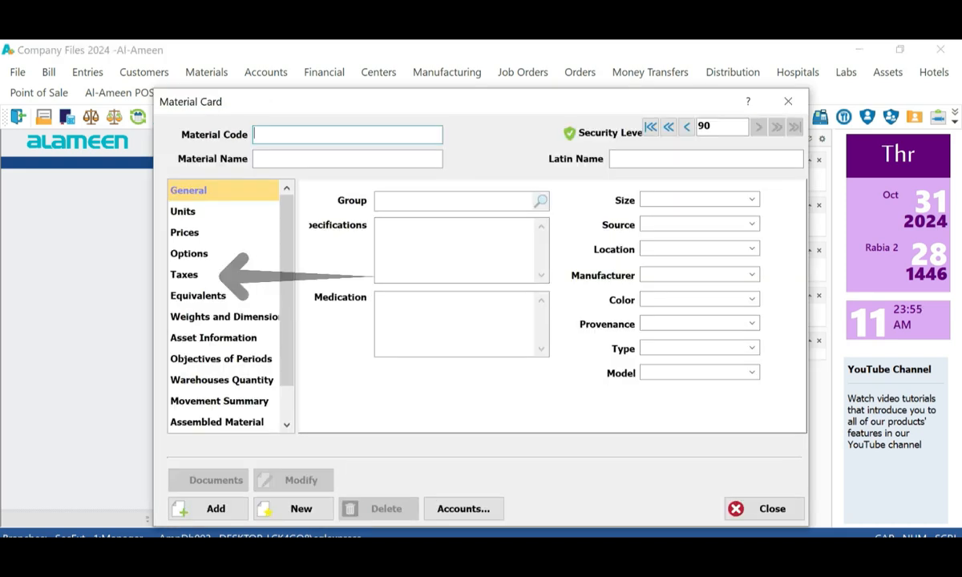
{"action": "left_click", "coordinate": [192, 275]}
{"action": "left_click", "coordinate": [566, 218]}
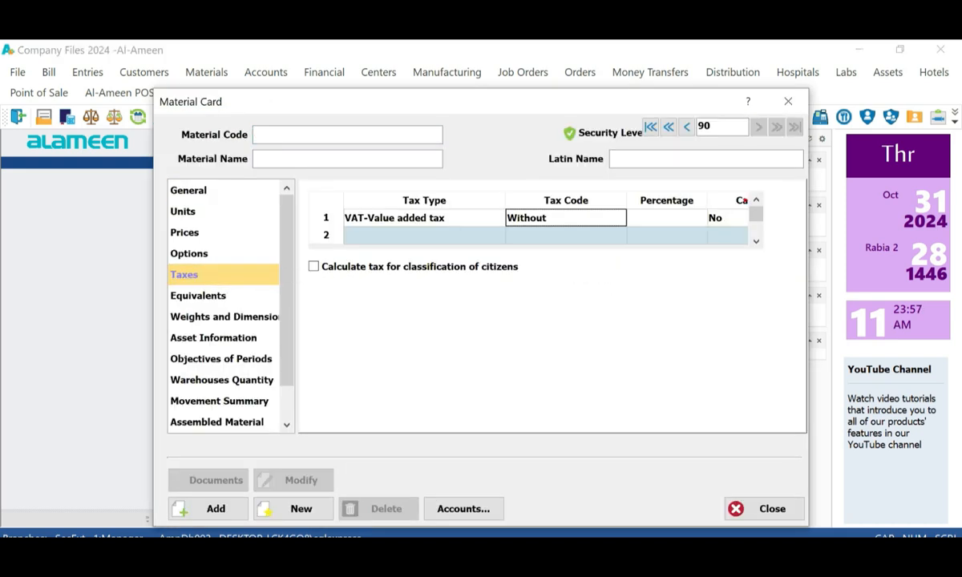
{"action": "left_click", "coordinate": [619, 217]}
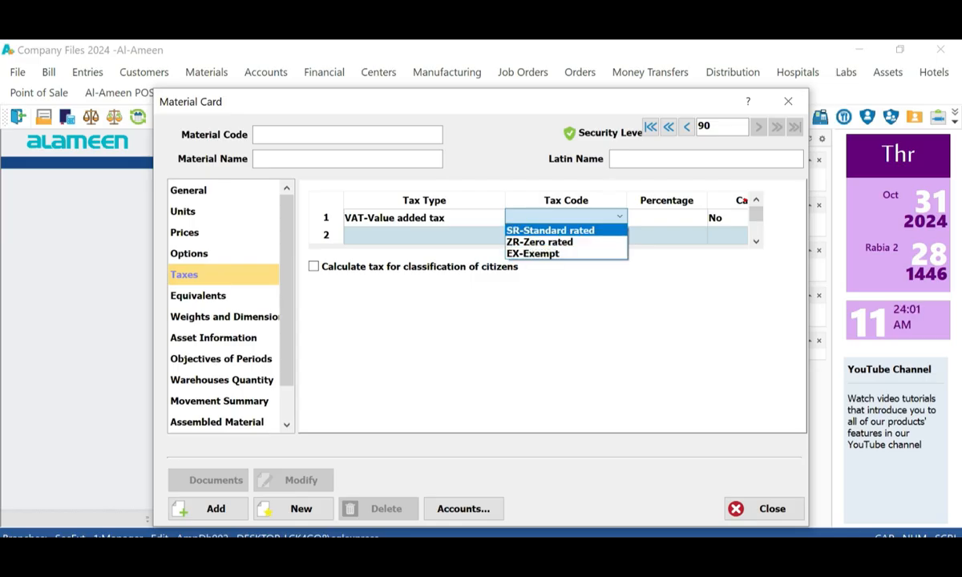
{"action": "left_click", "coordinate": [550, 231]}
{"action": "left_click", "coordinate": [424, 218]}
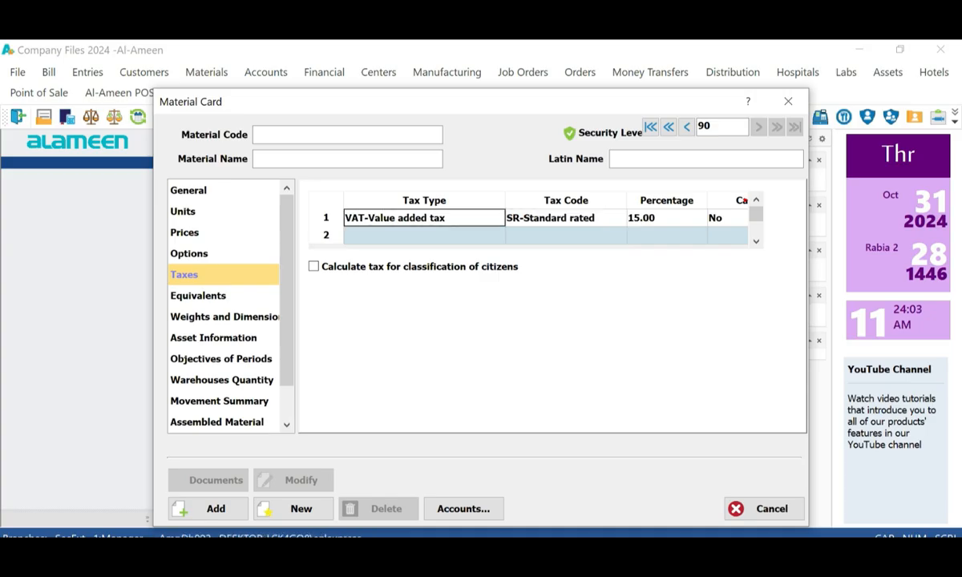
- Discard the blank card's entries, go to the previous material, yougart-ayran, and set its VAT tax code to SR-Standard rated
{"action": "left_click", "coordinate": [686, 126]}
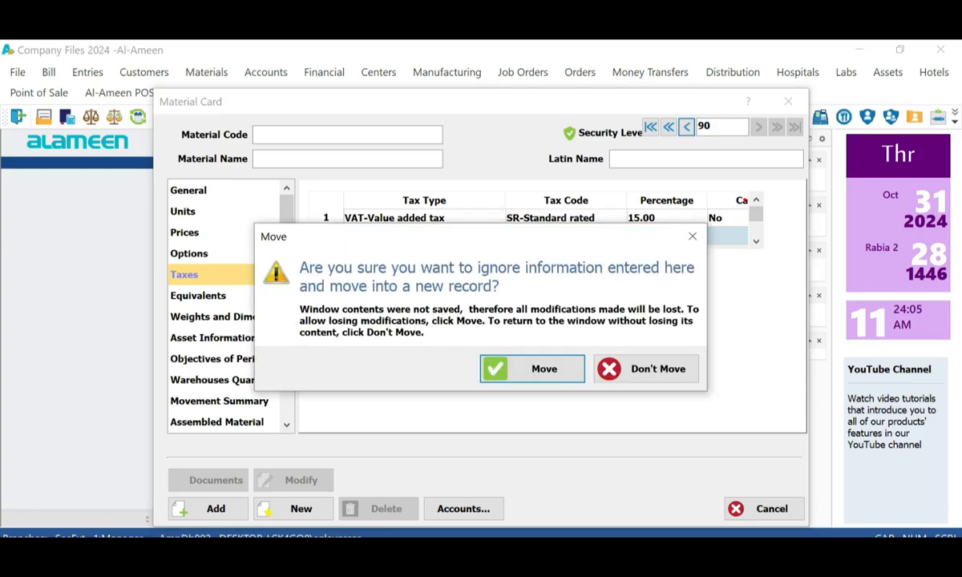
{"action": "left_click", "coordinate": [532, 368]}
{"action": "left_click", "coordinate": [565, 218]}
{"action": "left_click", "coordinate": [619, 216]}
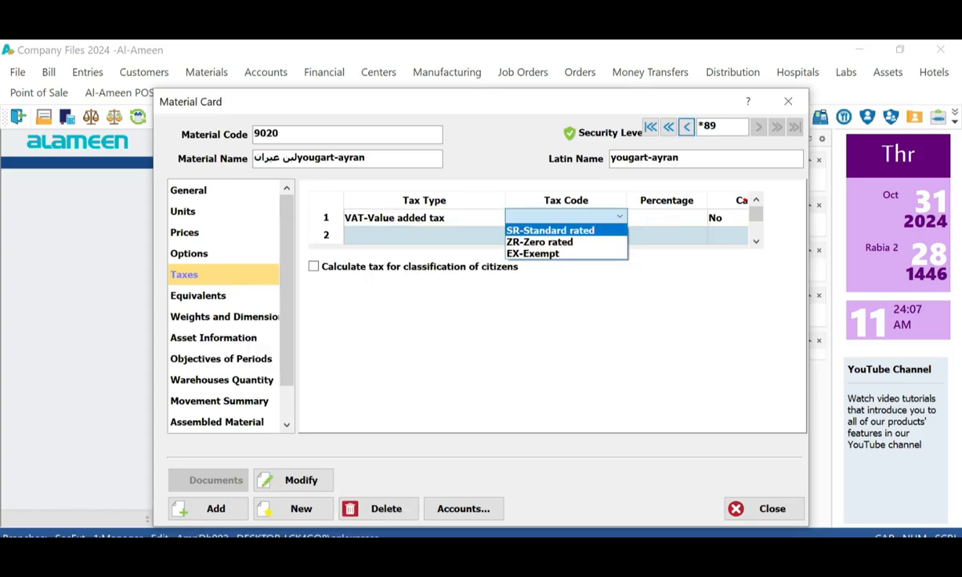
{"action": "left_click", "coordinate": [550, 230]}
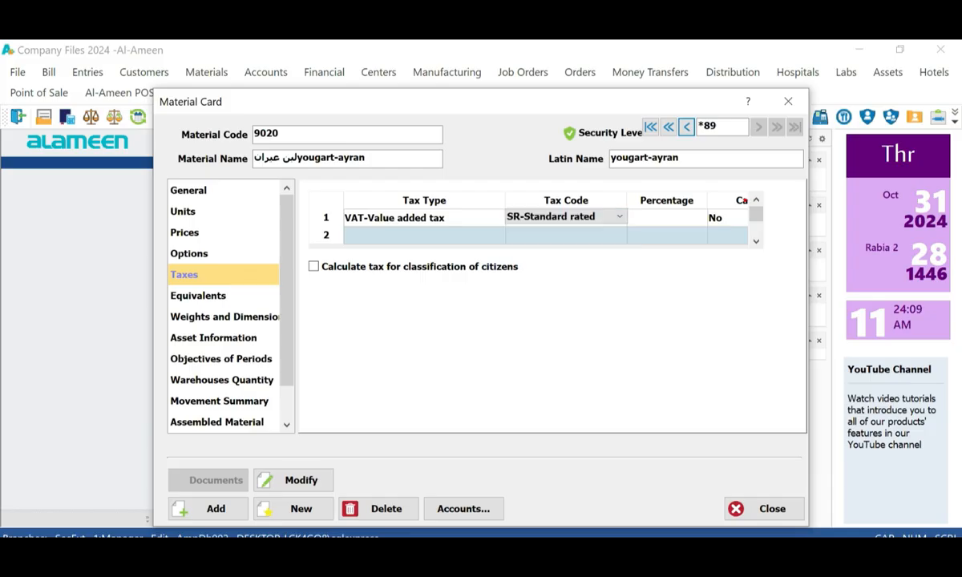
{"action": "left_click_drag", "start_coordinate": [376, 158], "coordinate": [250, 159]}
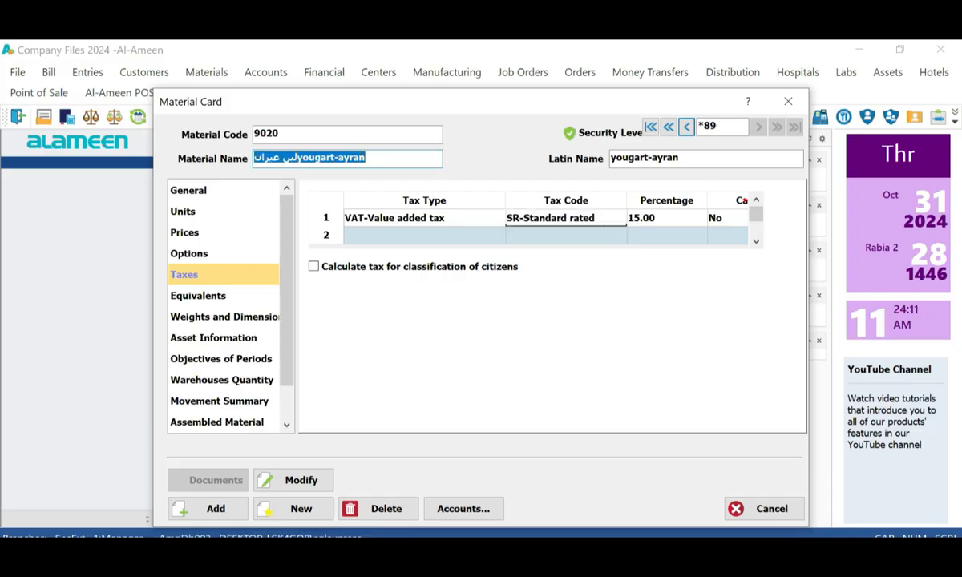
- Discard the unsaved changes on the yougart-ayran card, go to the first material and close the material card
{"action": "left_click", "coordinate": [651, 127]}
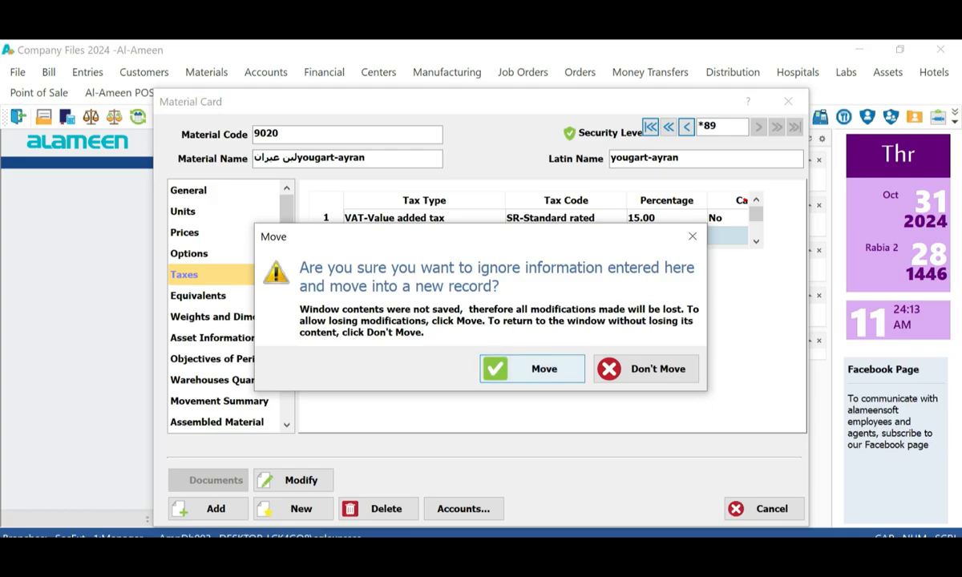
{"action": "left_click", "coordinate": [531, 369]}
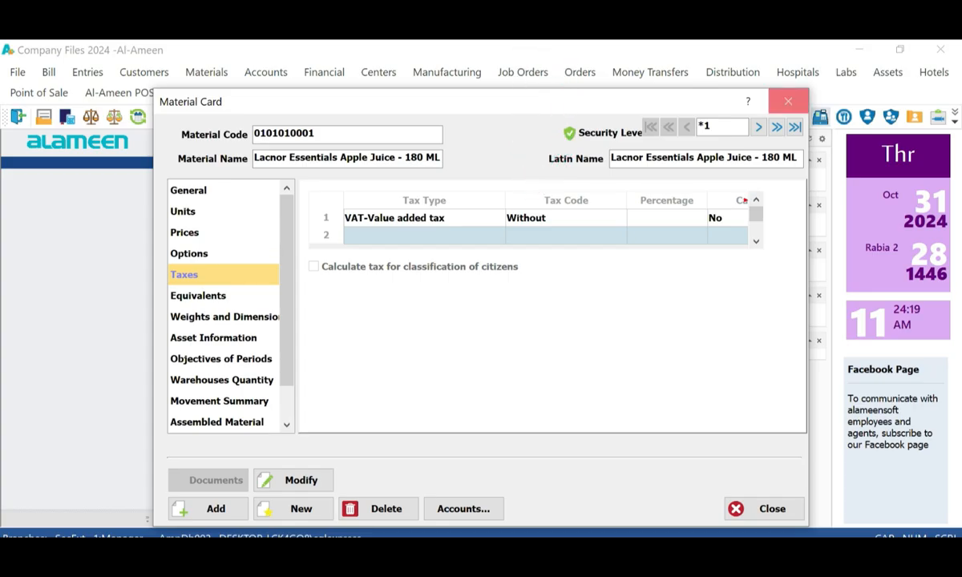
{"action": "left_click", "coordinate": [787, 101]}
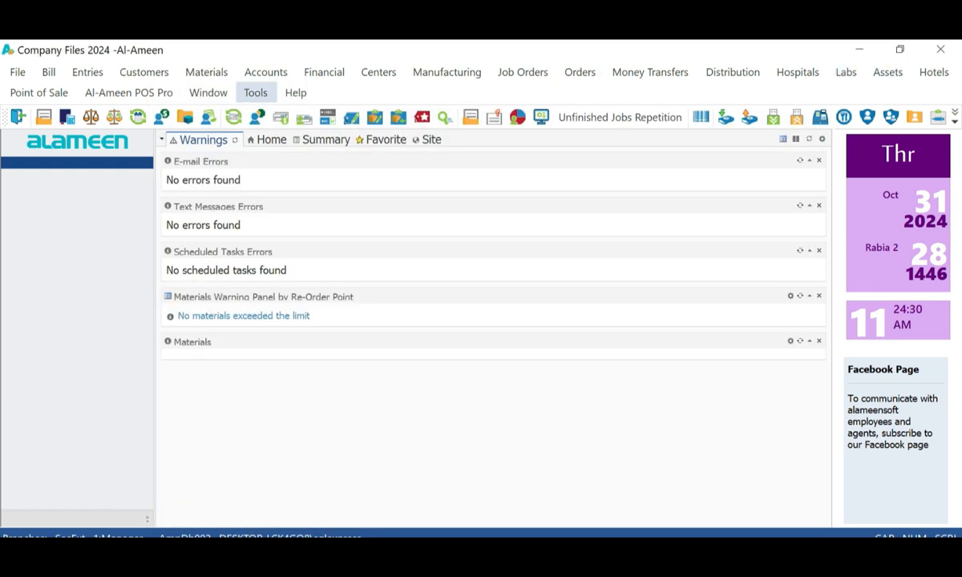
- Set up a bulk tax modification for all materials with type VAT-Value added tax, code SR-Standard rated and rate 15%, using Insert and Modify
{"action": "left_click", "coordinate": [255, 92]}
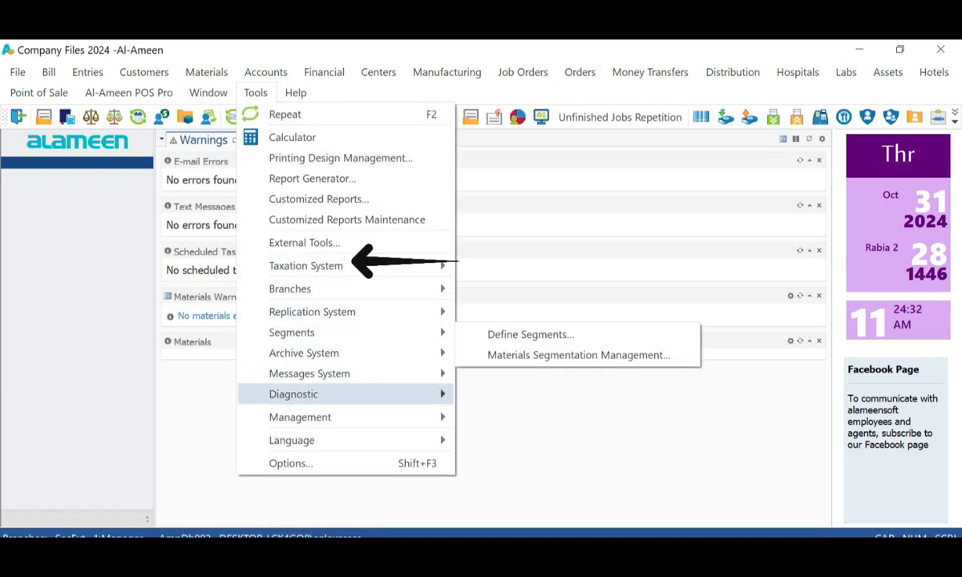
{"action": "mouse_move", "coordinate": [305, 265]}
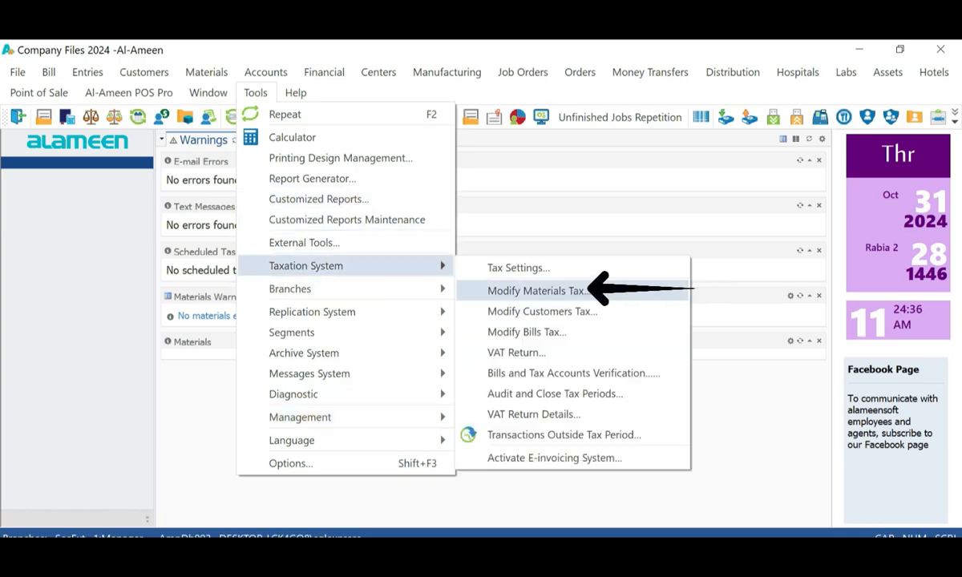
{"action": "left_click", "coordinate": [539, 291]}
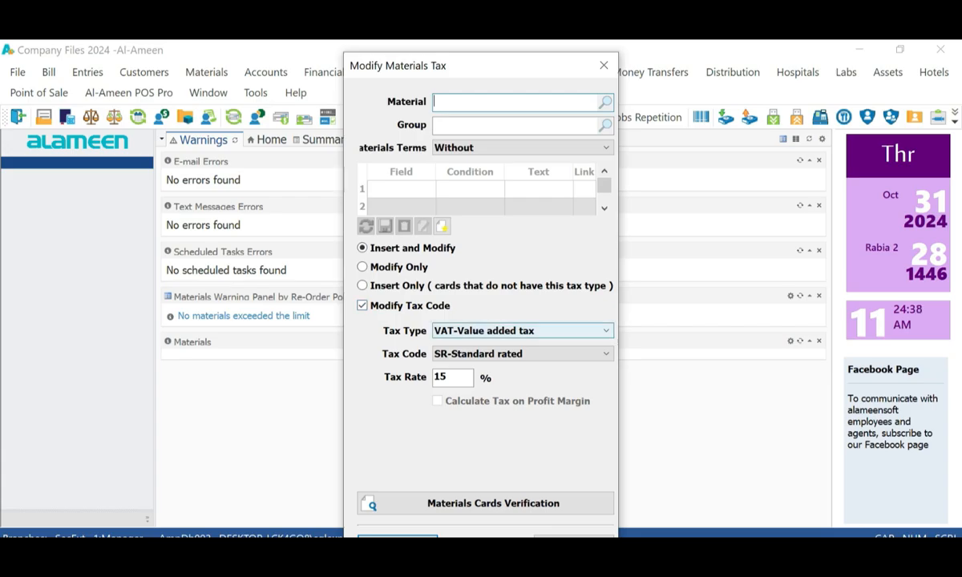
{"action": "left_click", "coordinate": [522, 354]}
{"action": "left_click", "coordinate": [517, 368]}
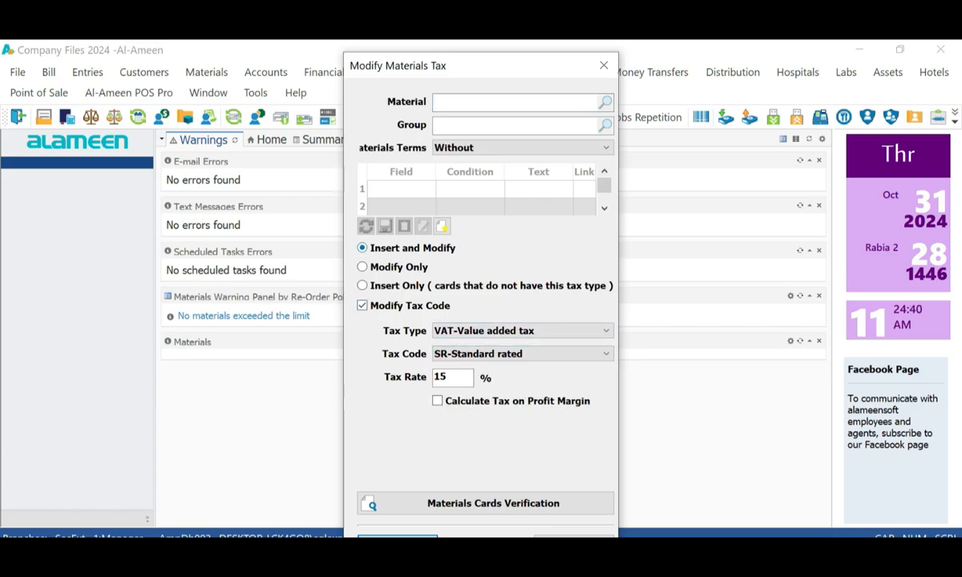
{"action": "left_click", "coordinate": [514, 125]}
{"action": "left_click", "coordinate": [517, 331]}
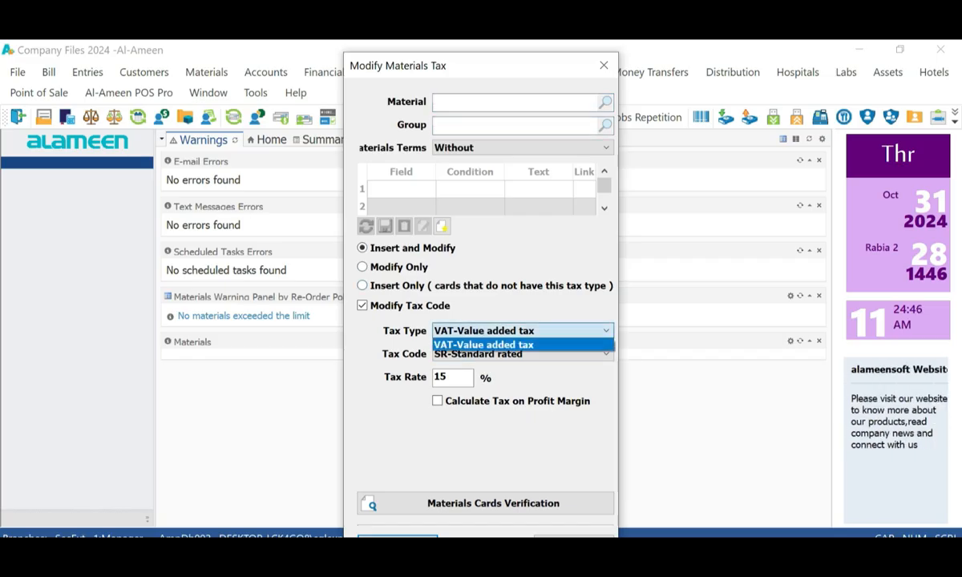
{"action": "left_click", "coordinate": [517, 345]}
{"action": "left_click", "coordinate": [523, 354]}
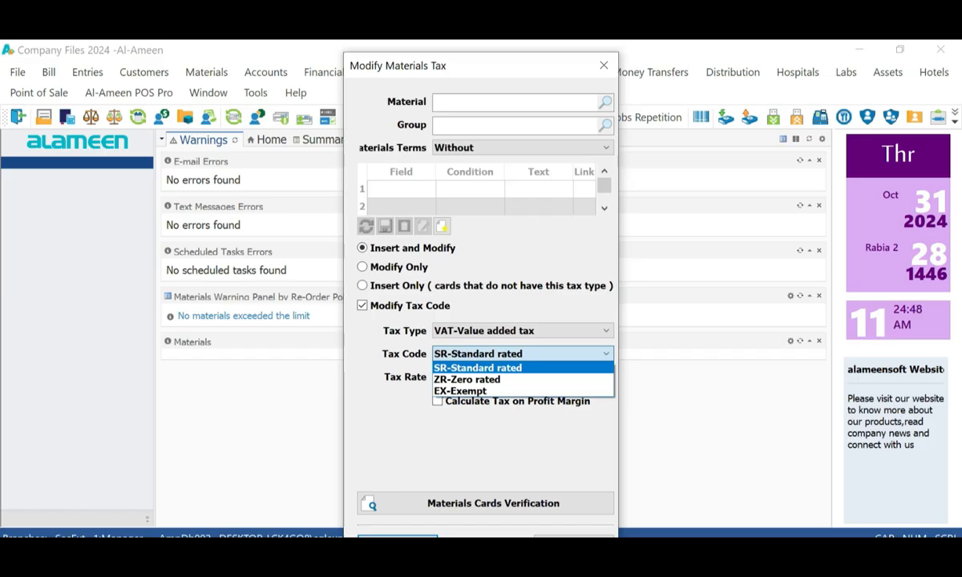
{"action": "left_click", "coordinate": [522, 355]}
{"action": "double_click", "coordinate": [441, 377]}
{"action": "left_click_drag", "start_coordinate": [497, 66], "coordinate": [499, 53]}
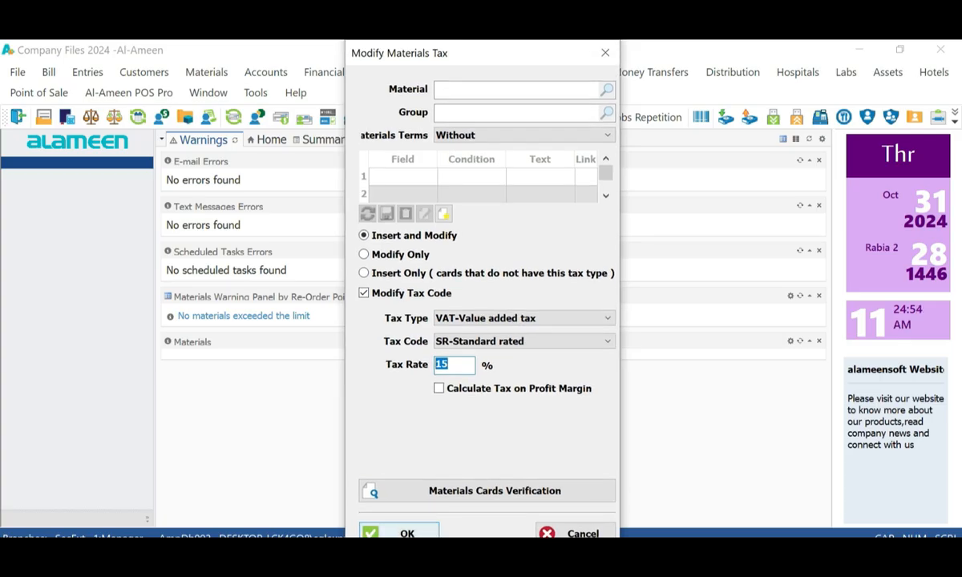
- Run the materials cards verification, look through the list of non-taxable materials and close the report
{"action": "left_click", "coordinate": [398, 533]}
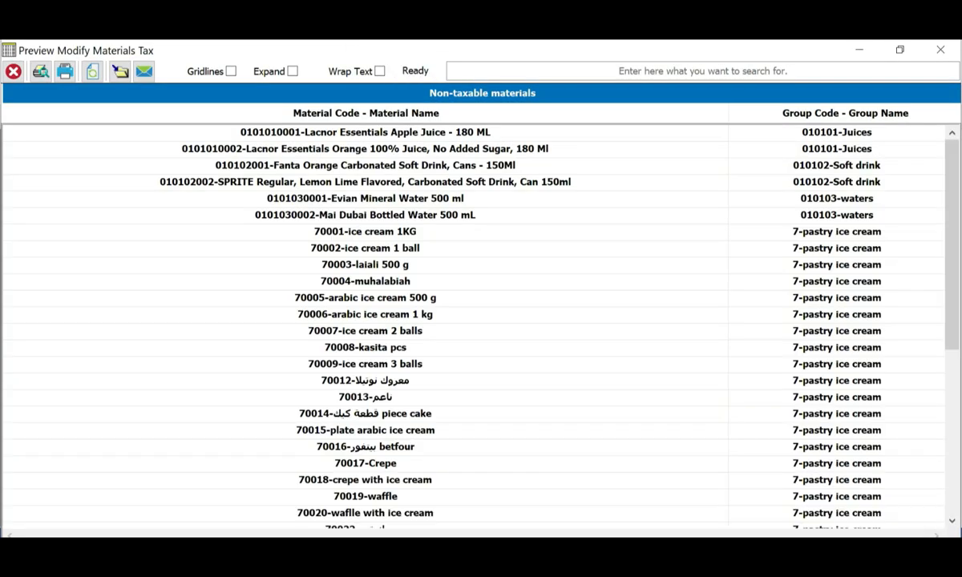
{"action": "scroll", "coordinate": [481, 320], "scroll_direction": "down", "scroll_amount": 8}
{"action": "left_click", "coordinate": [940, 50]}
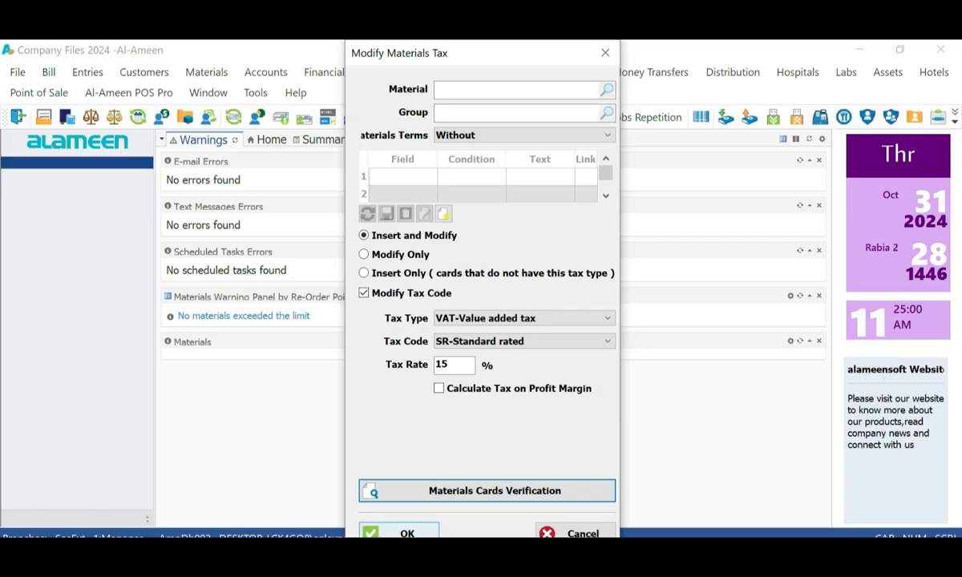
- Apply the bulk materials tax modification, make a backup copy on the hard disk and close the modification window
{"action": "left_click", "coordinate": [399, 532]}
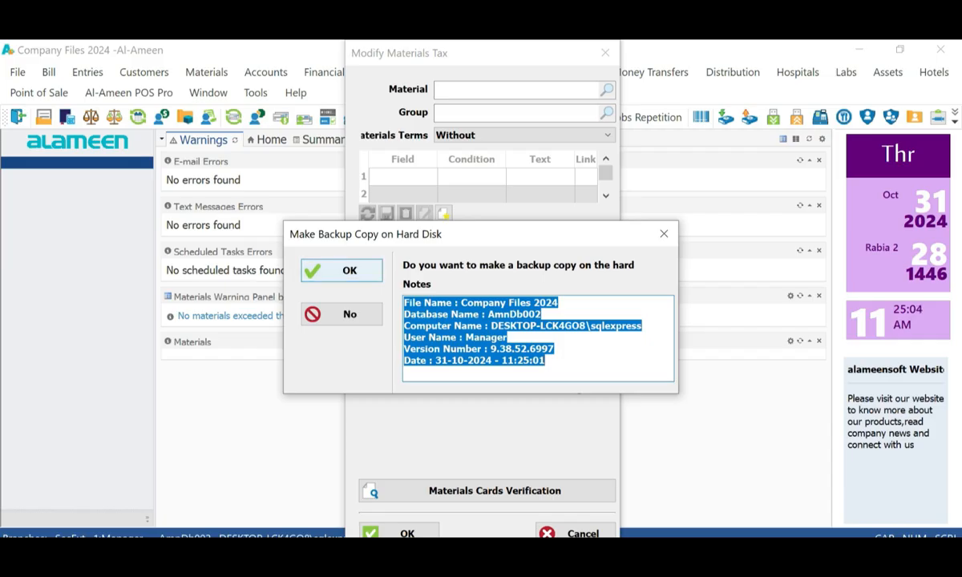
{"action": "key", "text": "Return"}
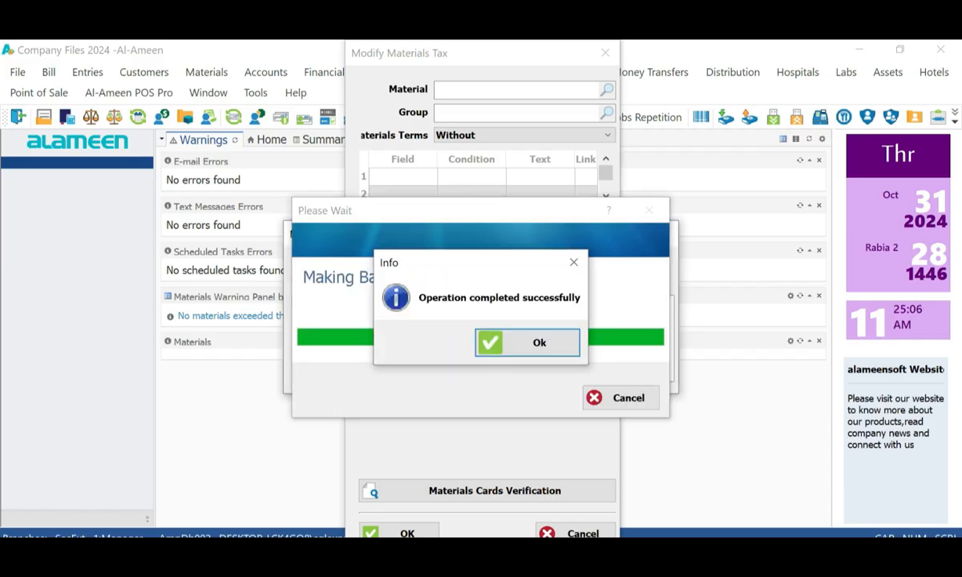
{"action": "key", "text": "Return"}
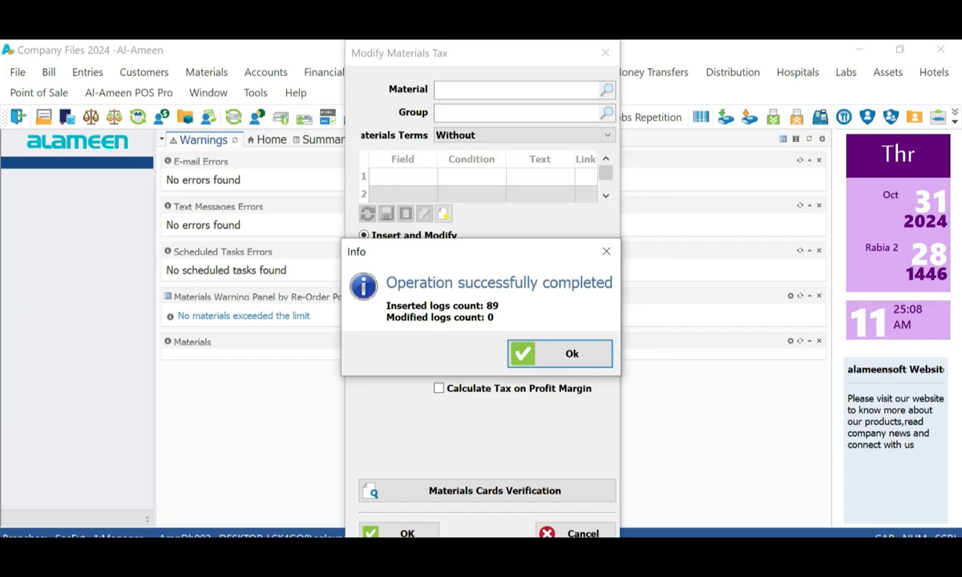
{"action": "key", "text": "Return"}
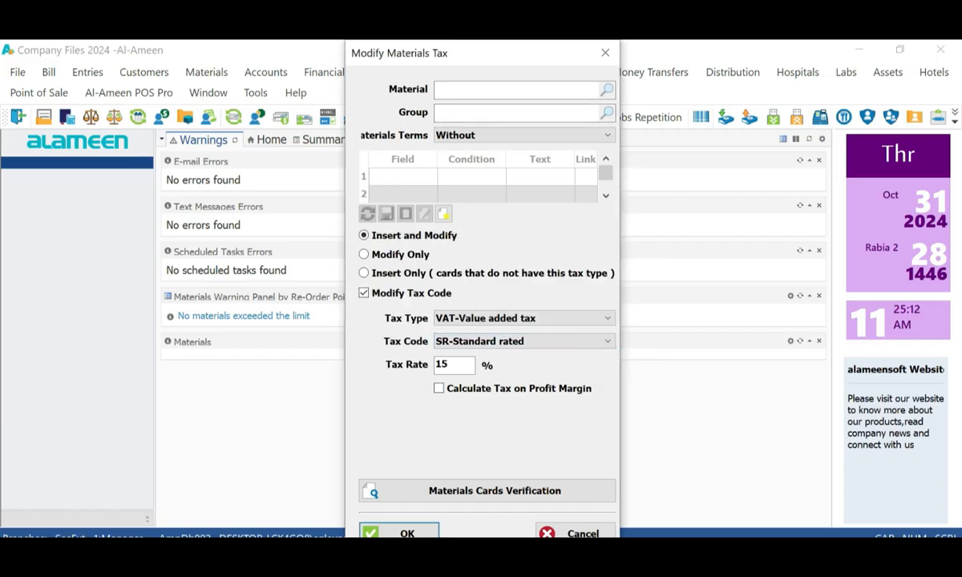
{"action": "key", "text": "Escape"}
{"action": "left_click", "coordinate": [206, 73]}
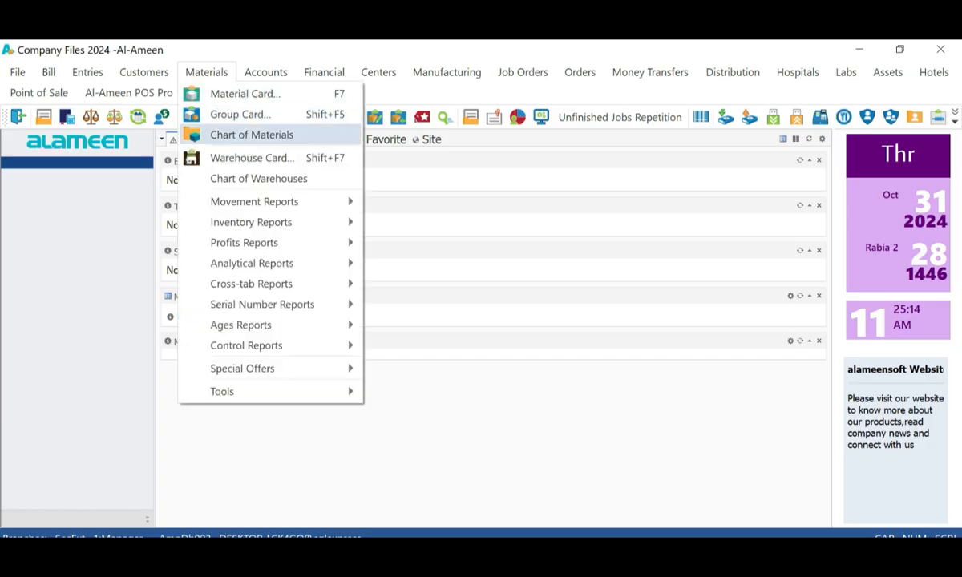
{"action": "key", "text": "Return"}
{"action": "left_click", "coordinate": [231, 155]}
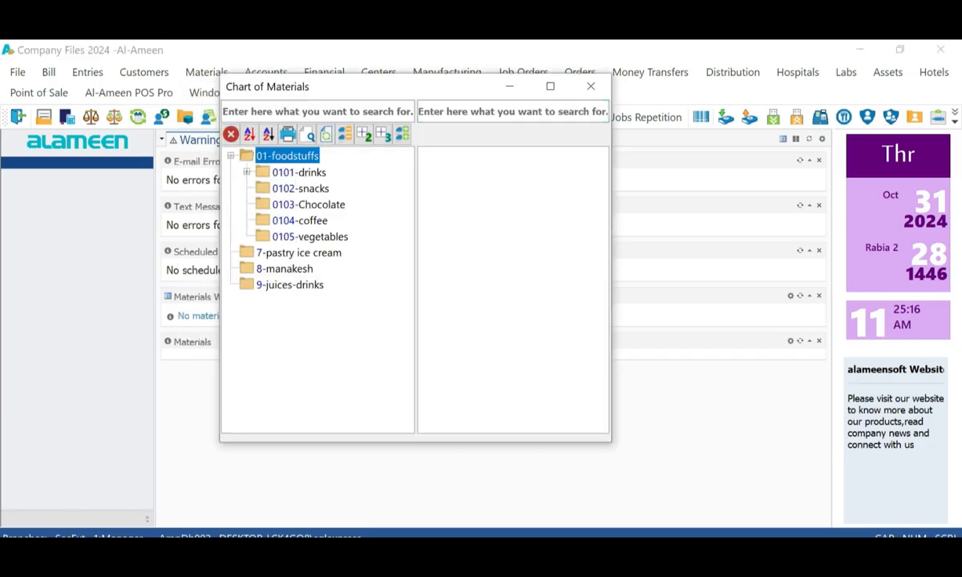
{"action": "left_click", "coordinate": [247, 171]}
{"action": "left_click", "coordinate": [320, 188]}
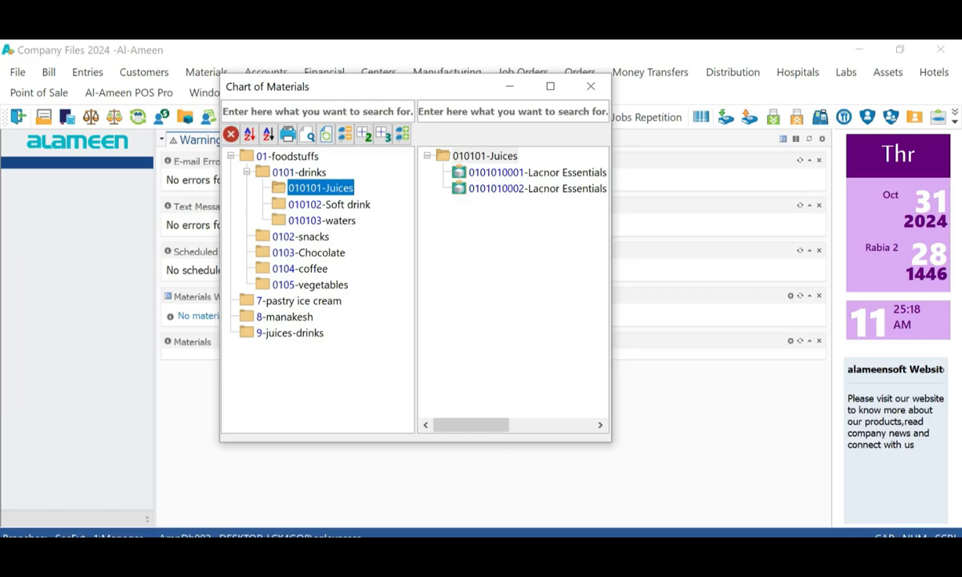
{"action": "double_click", "coordinate": [521, 189]}
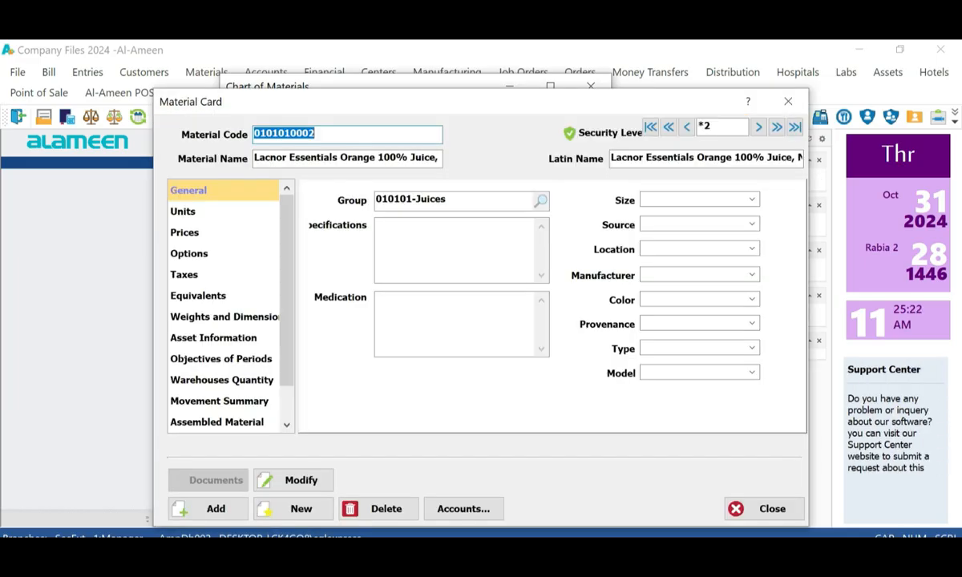
{"action": "left_click", "coordinate": [185, 232]}
{"action": "left_click", "coordinate": [186, 274]}
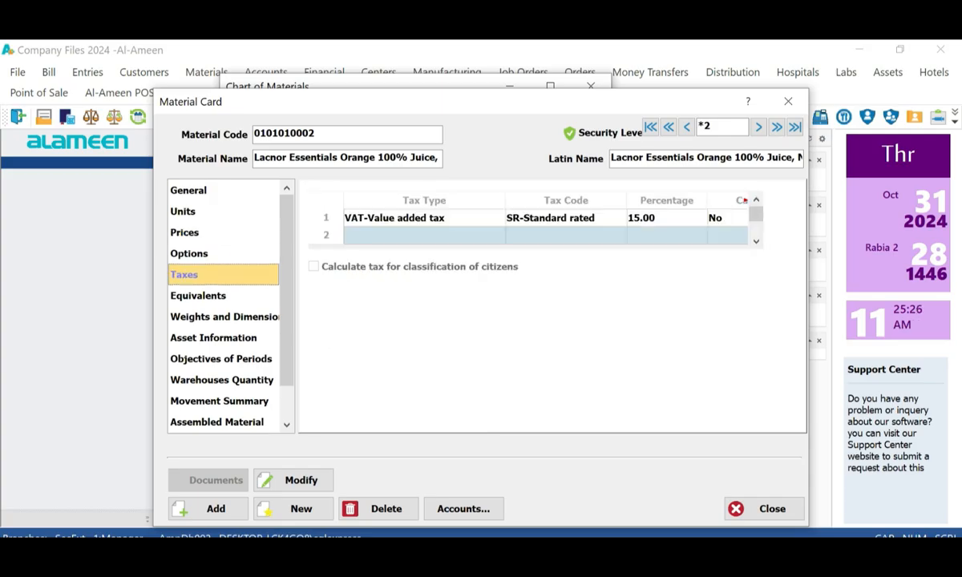
{"action": "key", "text": "Escape"}
{"action": "key", "text": "Escape"}
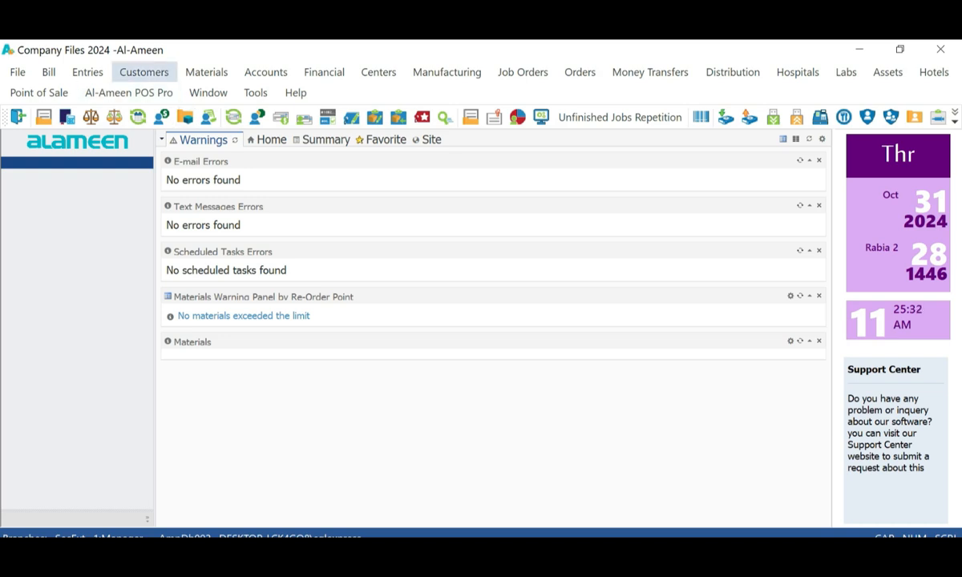
- Open a blank customer/supplier card and set its tax location to Kingdom of Saudia Arabia
{"action": "left_click", "coordinate": [144, 72]}
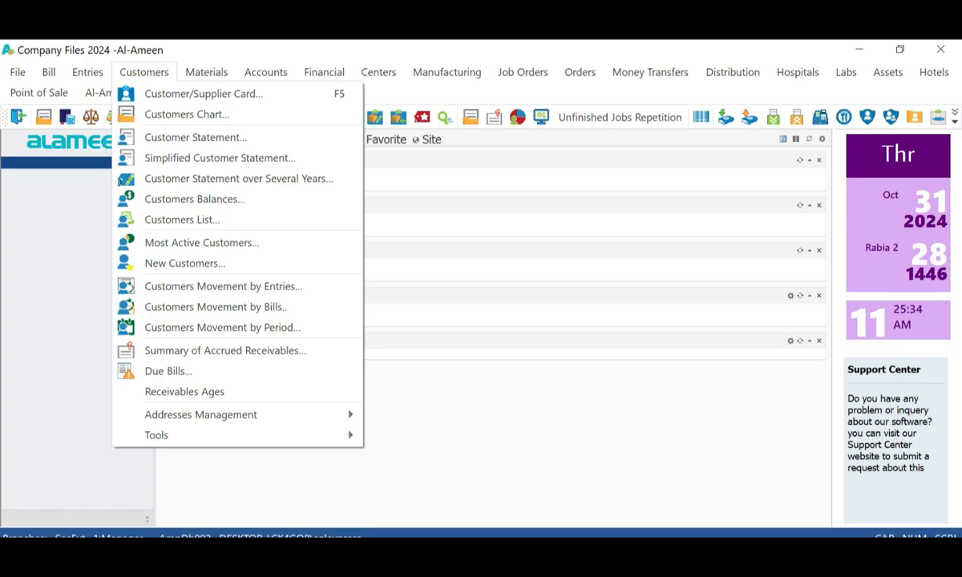
{"action": "left_click", "coordinate": [204, 94]}
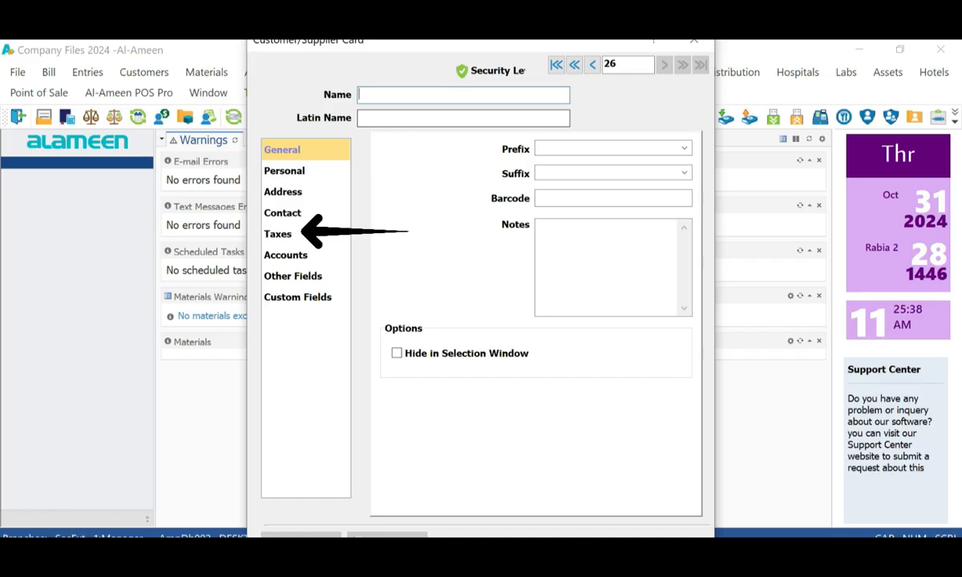
{"action": "left_click", "coordinate": [285, 171]}
{"action": "left_click", "coordinate": [283, 191]}
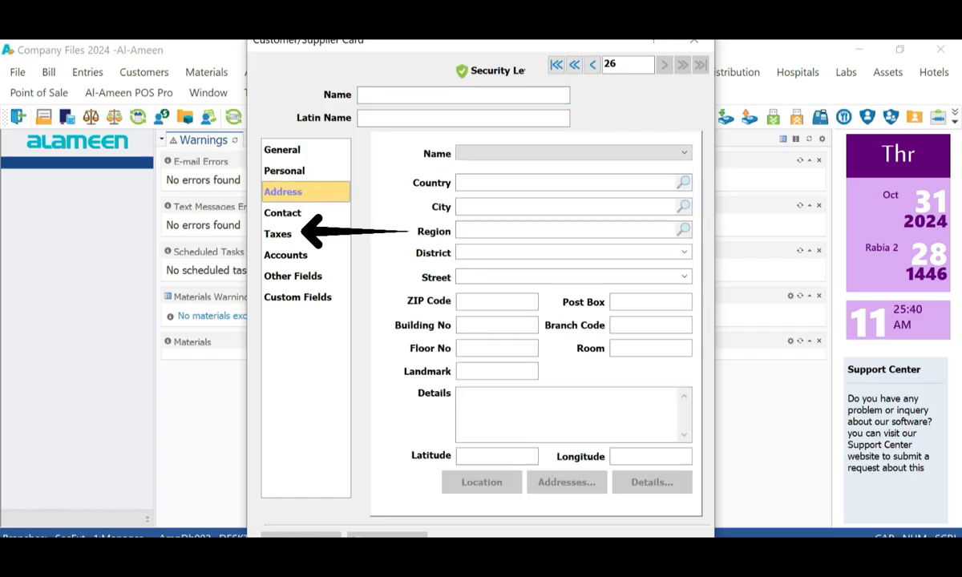
{"action": "left_click", "coordinate": [282, 213]}
{"action": "left_click", "coordinate": [279, 234]}
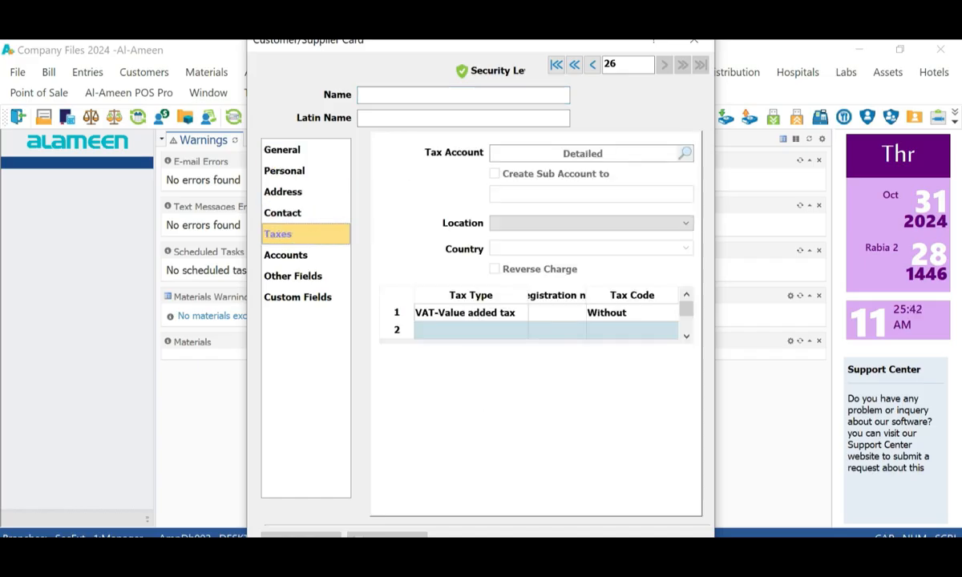
{"action": "left_click", "coordinate": [591, 223]}
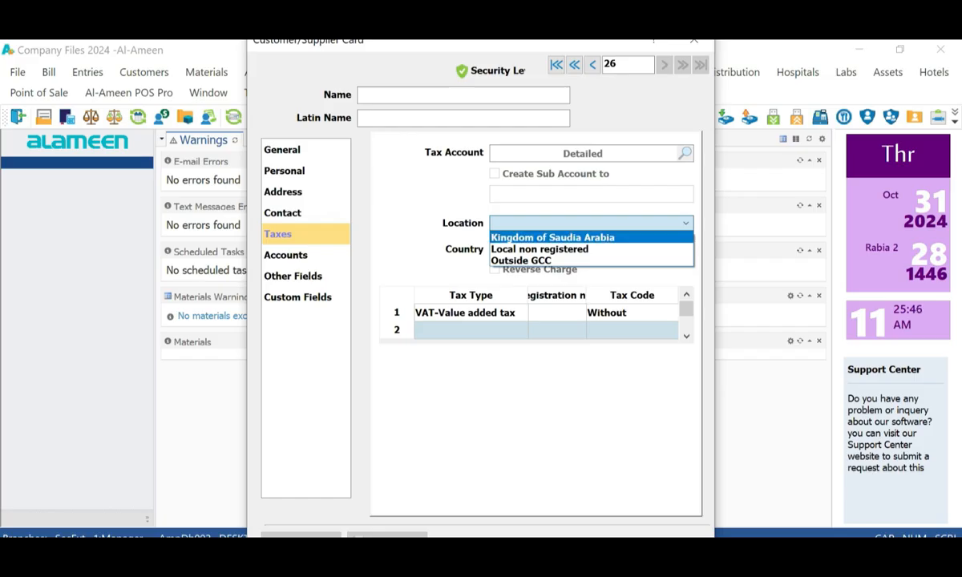
{"action": "left_click", "coordinate": [553, 238]}
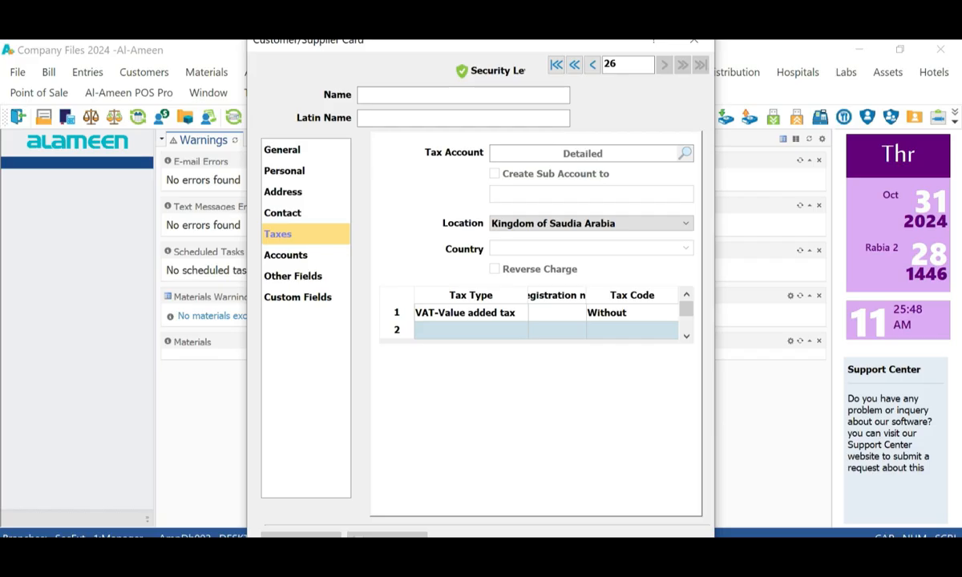
- Set the tax code of the customer card's value added tax row to SR-Standard rated
{"action": "left_click", "coordinate": [632, 312]}
{"action": "left_click", "coordinate": [670, 311]}
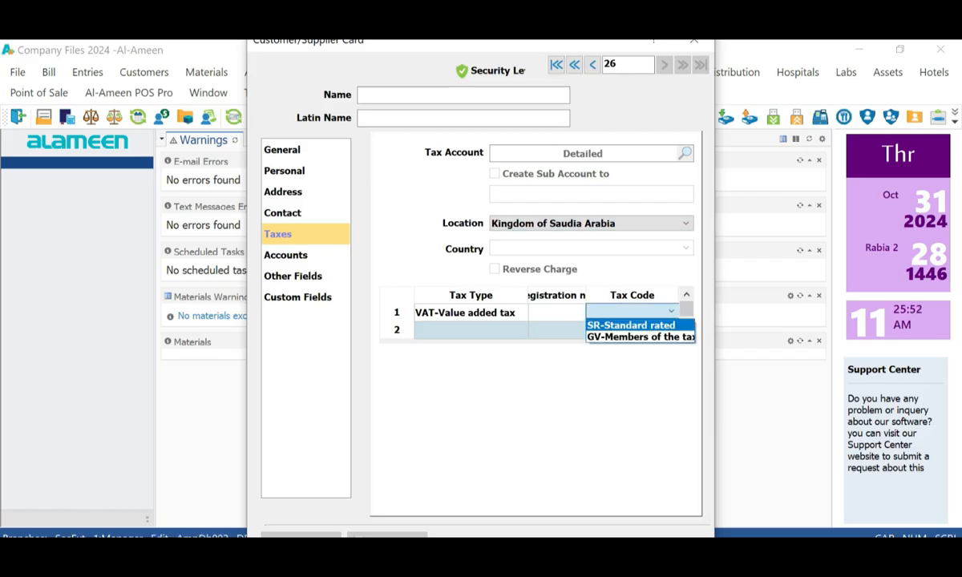
{"action": "left_click", "coordinate": [632, 325]}
- Try the GV-Members tax code in the VAT row, widen its column and restore SR-Standard rated
{"action": "left_click", "coordinate": [670, 311]}
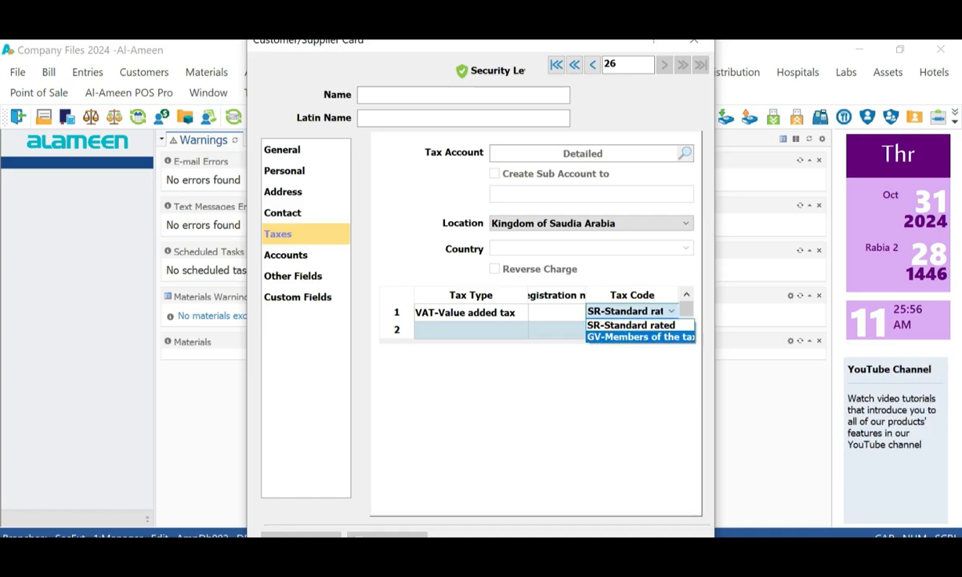
{"action": "left_click", "coordinate": [639, 338]}
{"action": "left_click_drag", "start_coordinate": [586, 295], "coordinate": [557, 295]}
{"action": "left_click_drag", "start_coordinate": [649, 295], "coordinate": [670, 295]}
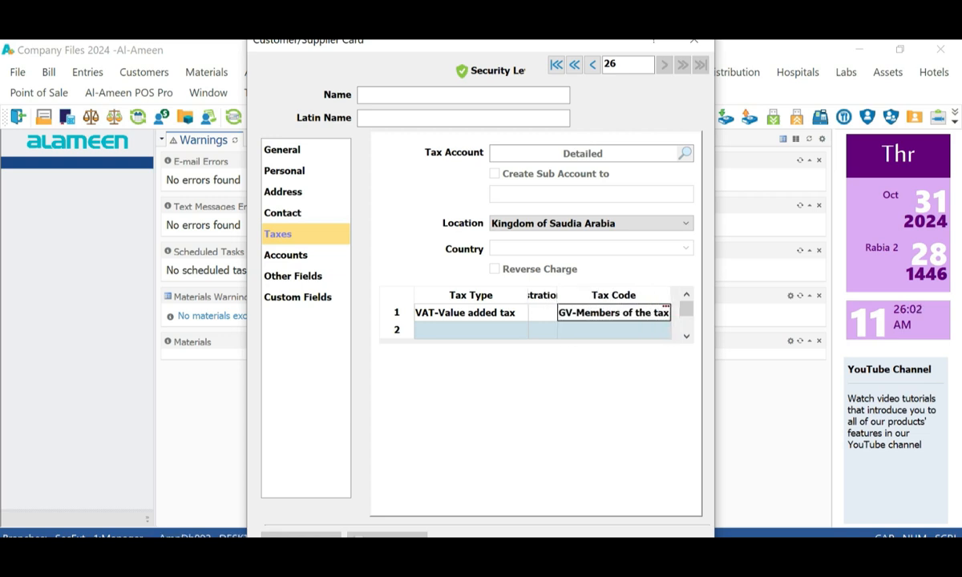
{"action": "left_click", "coordinate": [663, 311]}
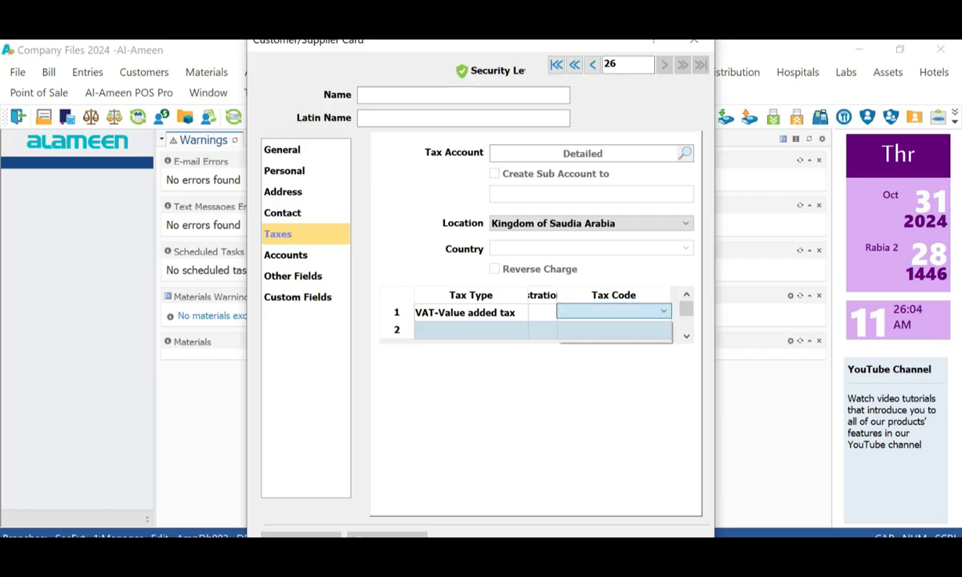
{"action": "left_click", "coordinate": [613, 336]}
{"action": "left_click", "coordinate": [662, 311]}
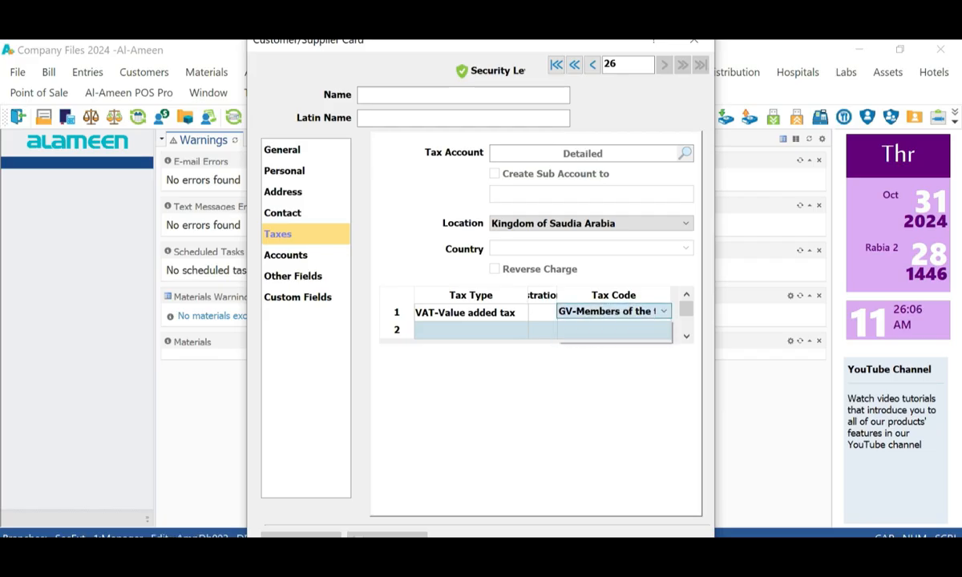
{"action": "left_click", "coordinate": [613, 326]}
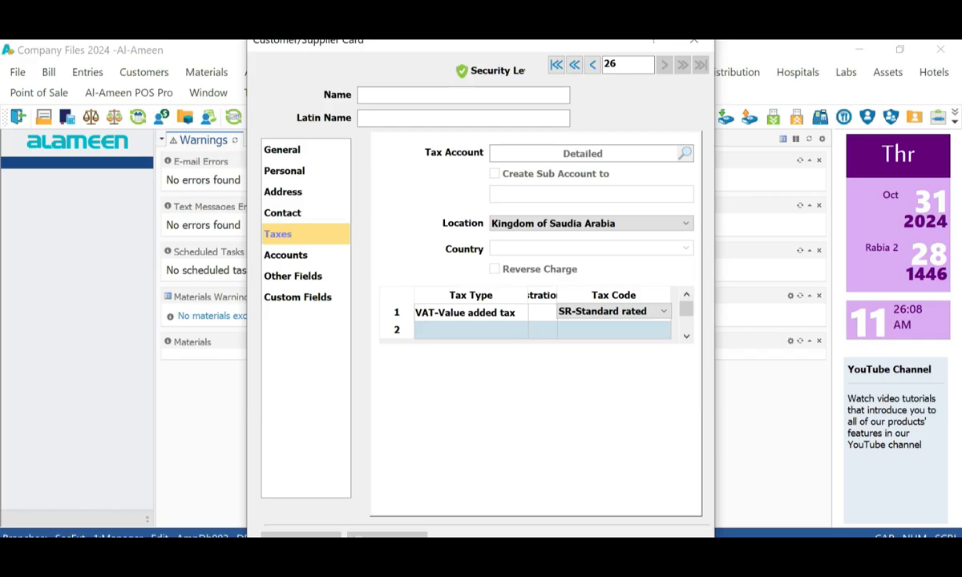
- Widen the tax registration number column, enter a registration number in the VAT row and keep the card open
{"action": "left_click_drag", "start_coordinate": [557, 295], "coordinate": [628, 295]}
{"action": "left_click", "coordinate": [578, 312]}
{"action": "type", "text": "100"}
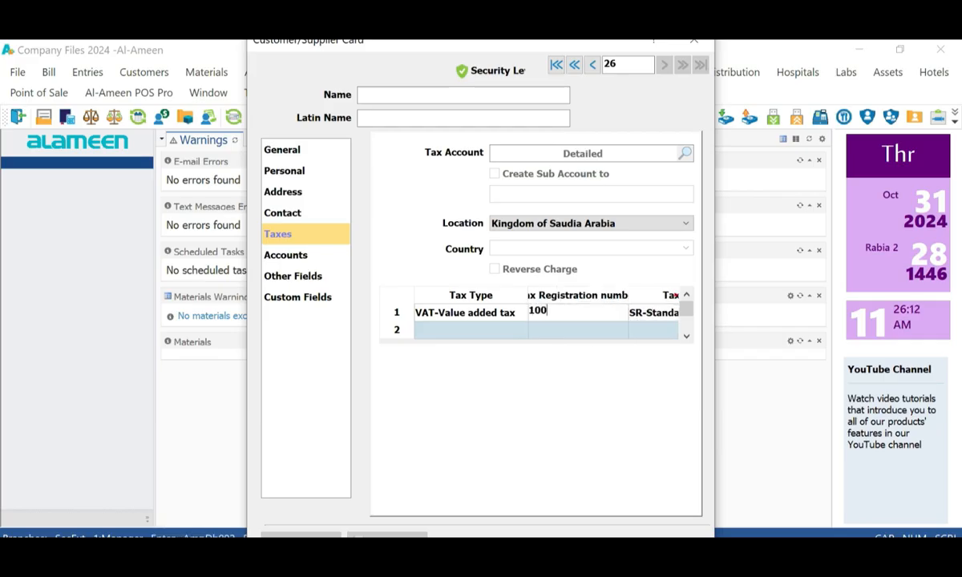
{"action": "key", "text": "Escape"}
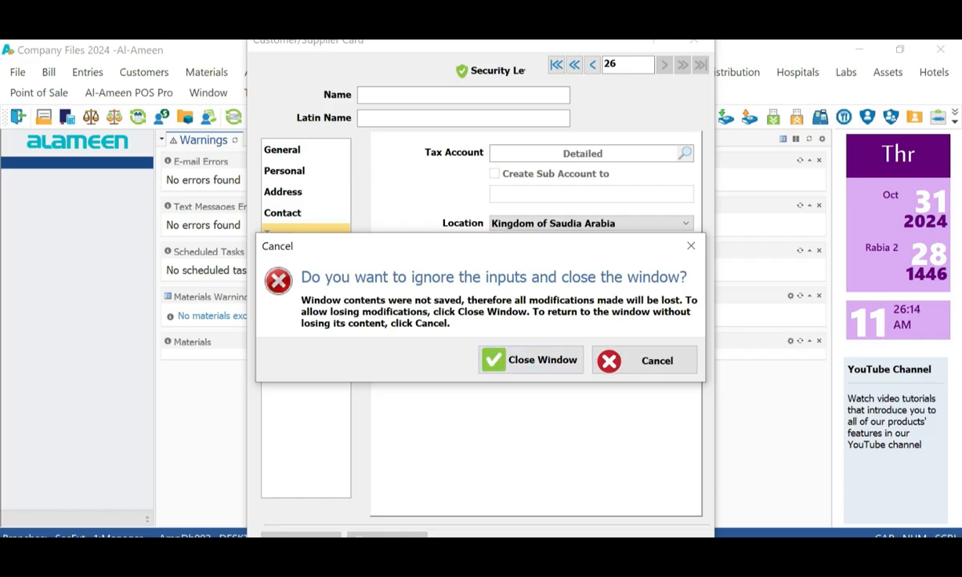
{"action": "left_click", "coordinate": [644, 360]}
- Change the blank card's tax location to Local non registered and its VAT tax code to NA-Not Assignment
{"action": "left_click", "coordinate": [591, 224]}
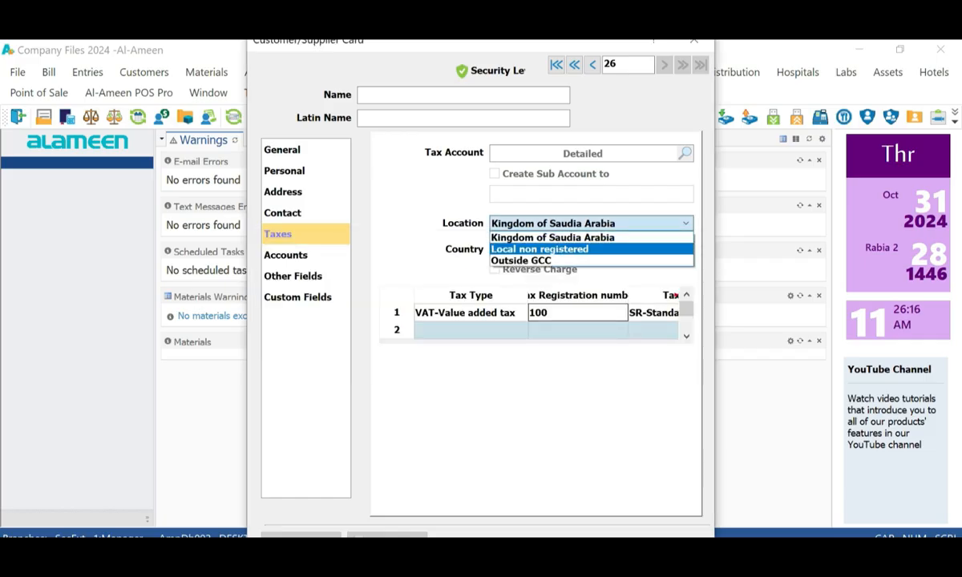
{"action": "left_click", "coordinate": [591, 249]}
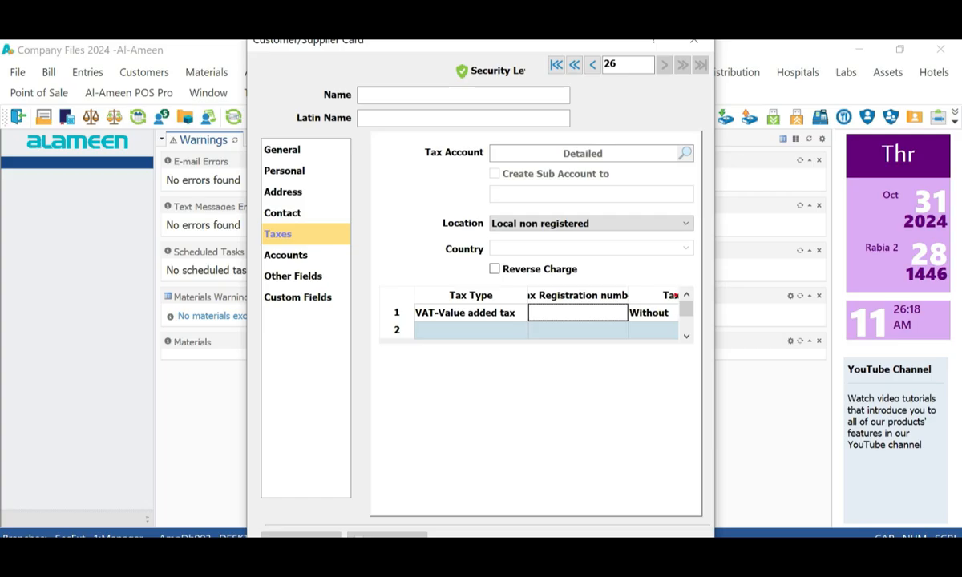
{"action": "left_click", "coordinate": [650, 312]}
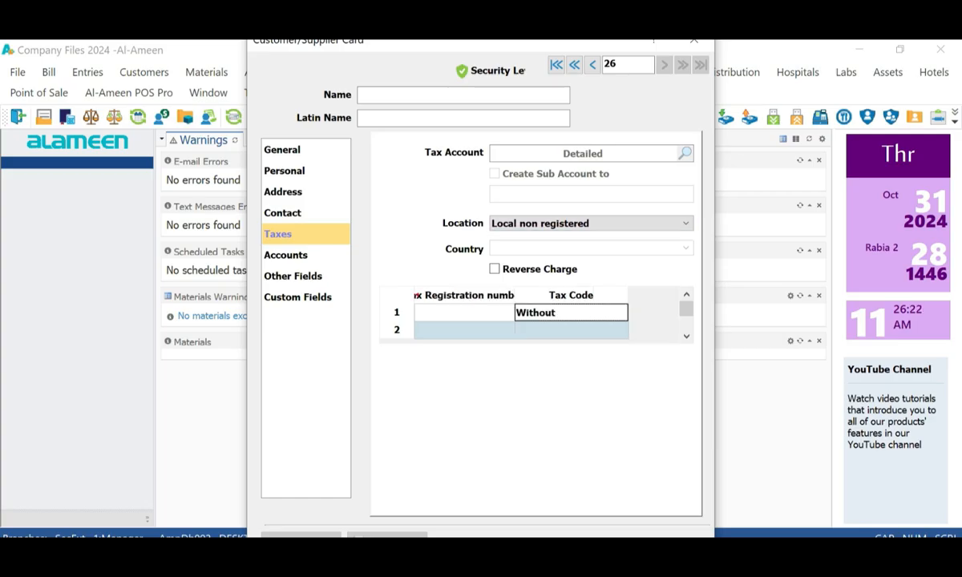
{"action": "left_click", "coordinate": [571, 313]}
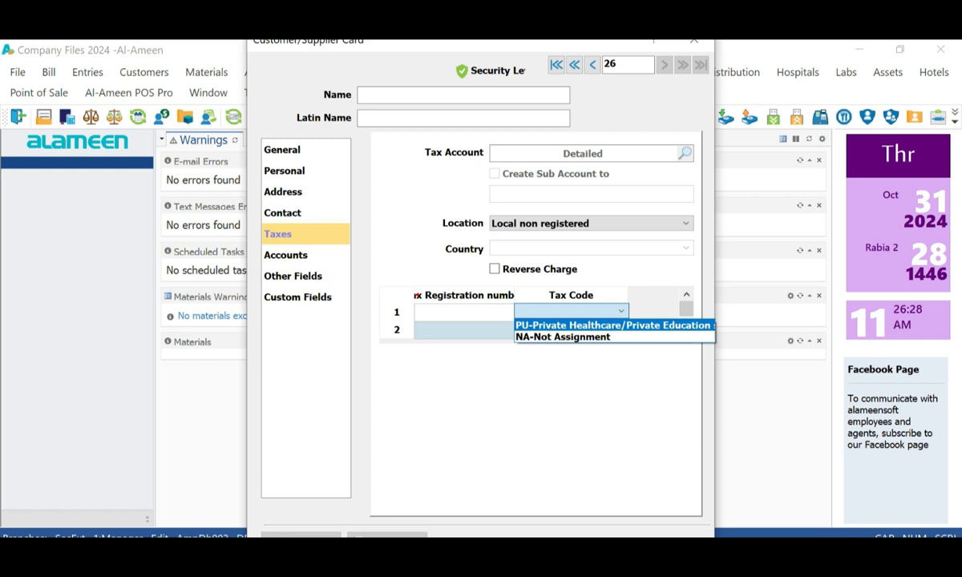
{"action": "key", "text": "Down"}
{"action": "key", "text": "Return"}
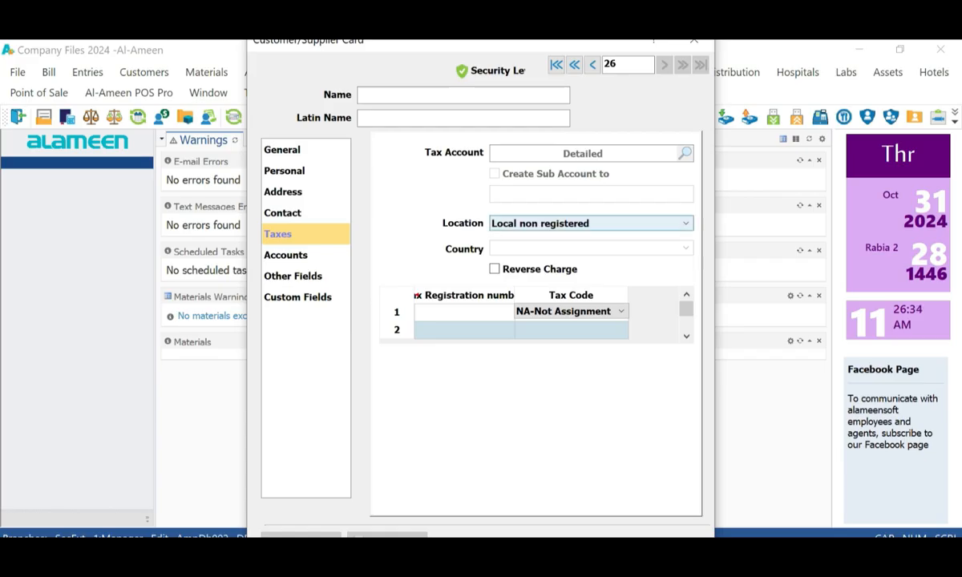
- Change the tax location to Outside GCC and try the ZR-Zero rated and XP-Exports tax codes in the VAT row
{"action": "left_click", "coordinate": [591, 224]}
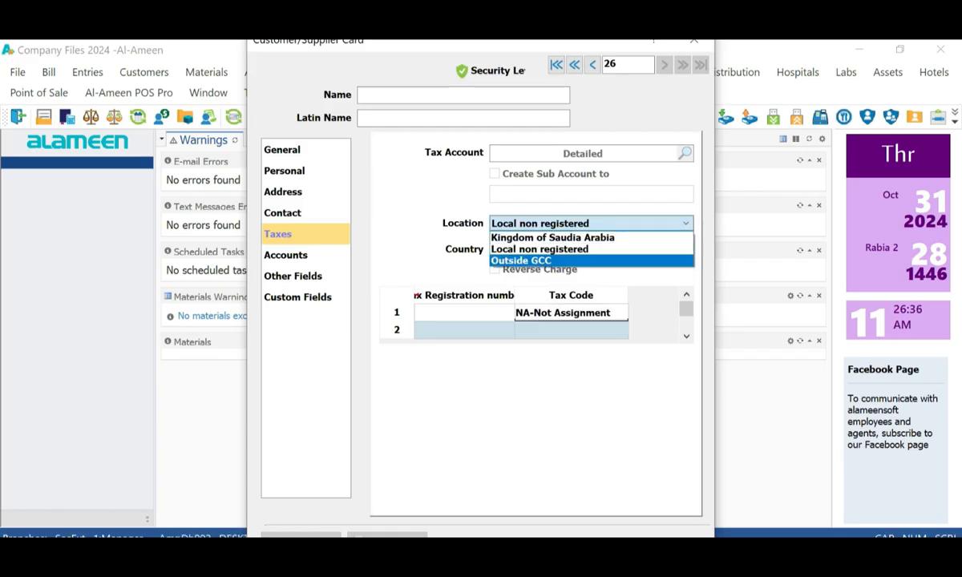
{"action": "left_click", "coordinate": [590, 260]}
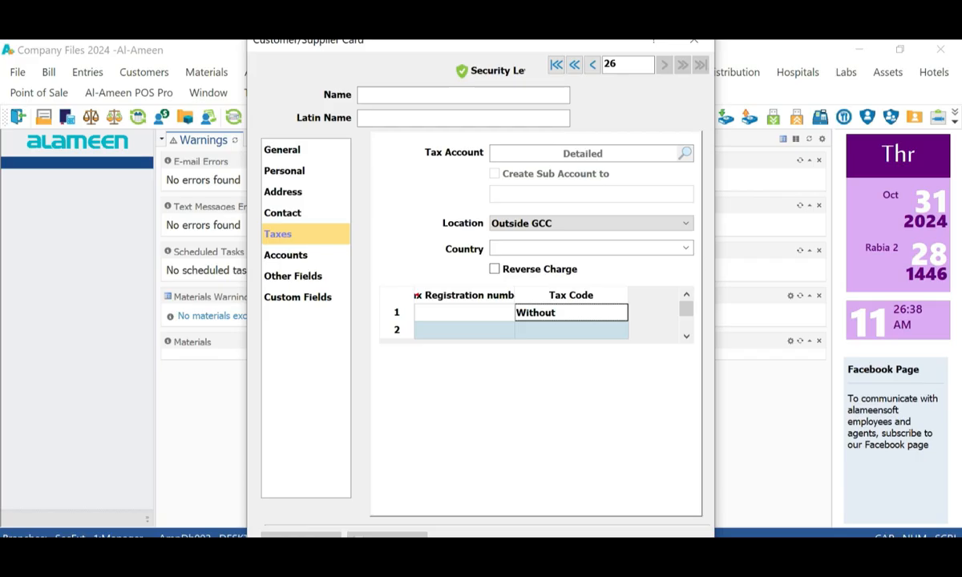
{"action": "left_click", "coordinate": [571, 312]}
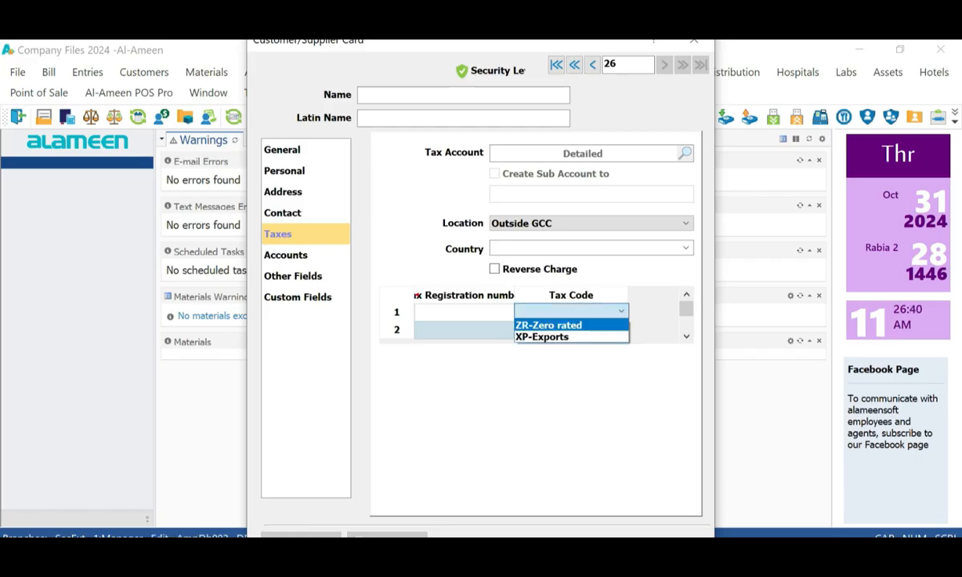
{"action": "left_click", "coordinate": [570, 325]}
{"action": "left_click", "coordinate": [571, 312]}
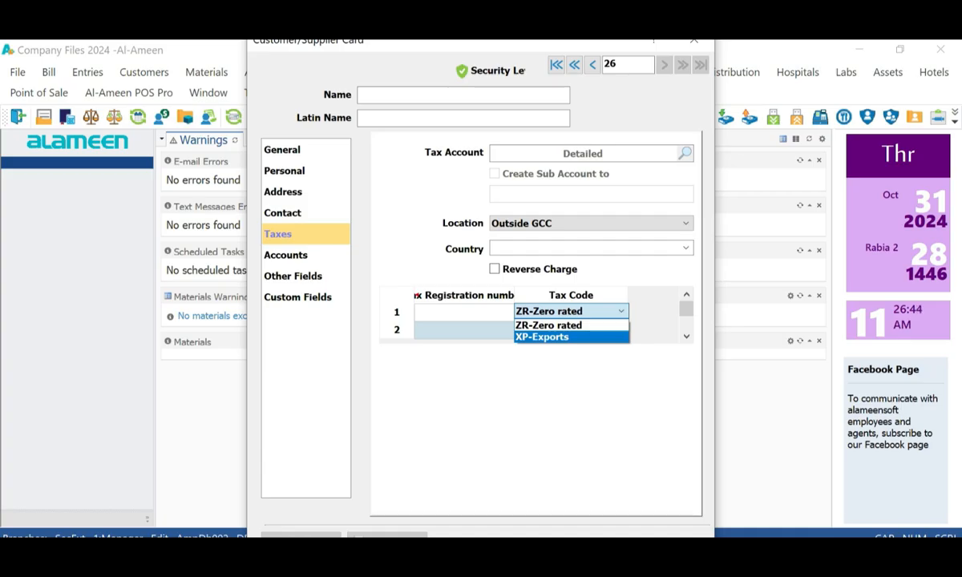
{"action": "key", "text": "Return"}
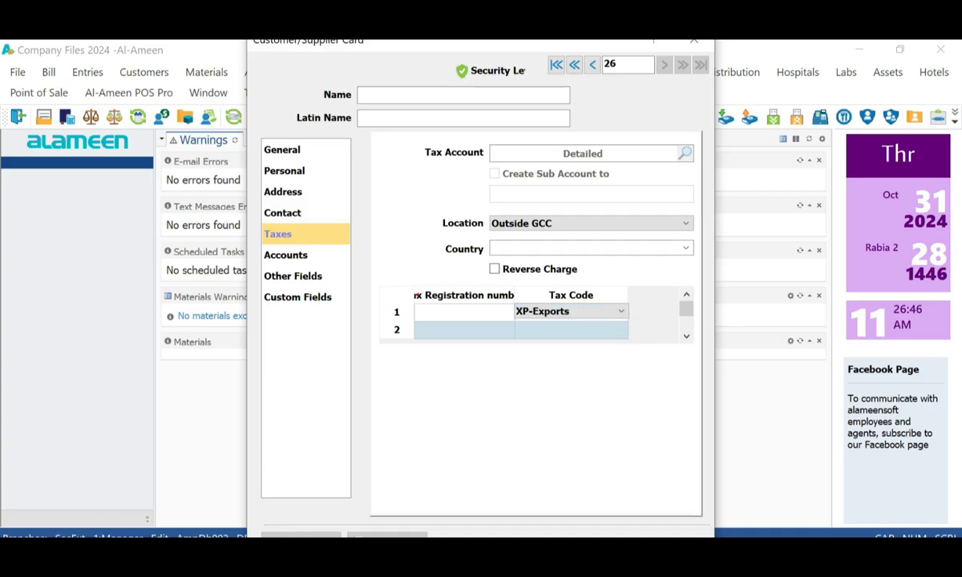
- Discard the blank card, go to the first card, Client no. 1, and set its tax location to Kingdom of Saudia Arabia
{"action": "left_click", "coordinate": [557, 65]}
{"action": "left_click", "coordinate": [532, 369]}
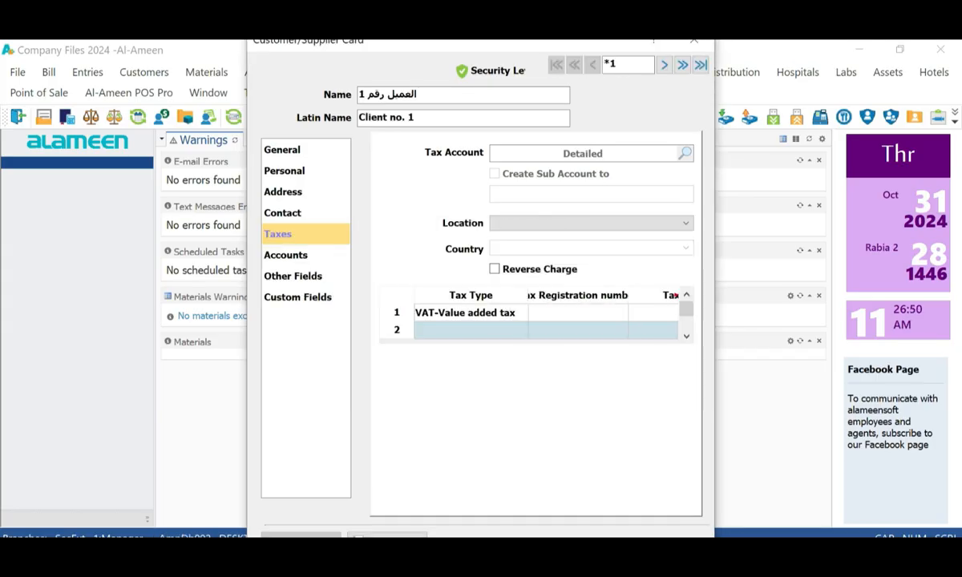
{"action": "left_click", "coordinate": [481, 118]}
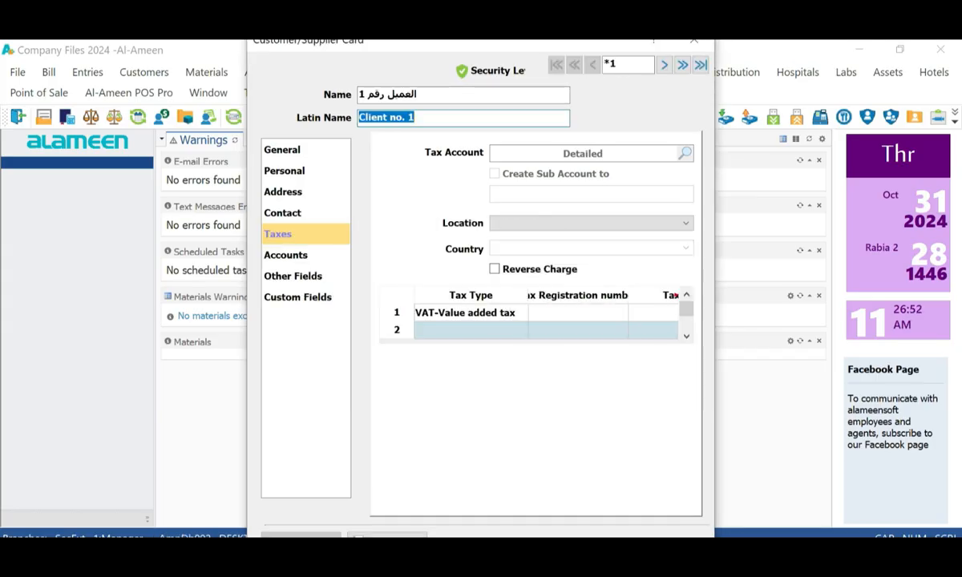
{"action": "left_click", "coordinate": [591, 223]}
{"action": "left_click", "coordinate": [561, 237]}
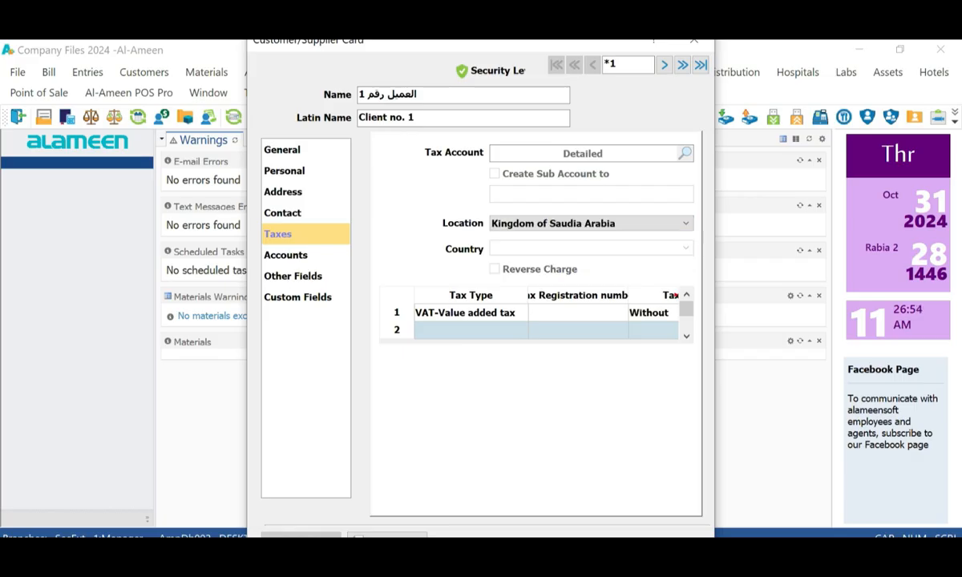
- Set the VAT tax code of Client no. 1 to SR-Standard rated and save the changes to the card
{"action": "left_click", "coordinate": [653, 313]}
{"action": "left_click", "coordinate": [571, 313]}
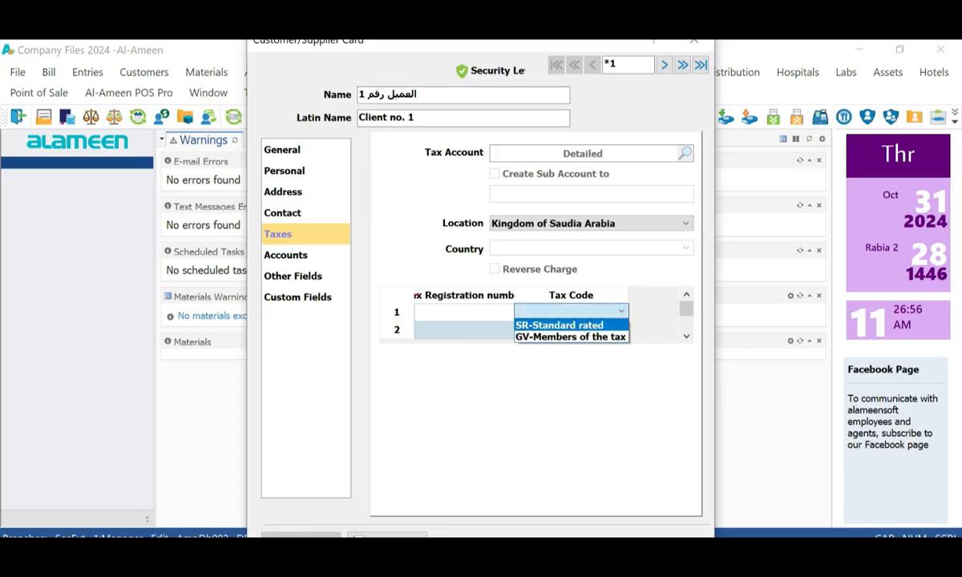
{"action": "left_click", "coordinate": [563, 326]}
{"action": "double_click", "coordinate": [464, 312]}
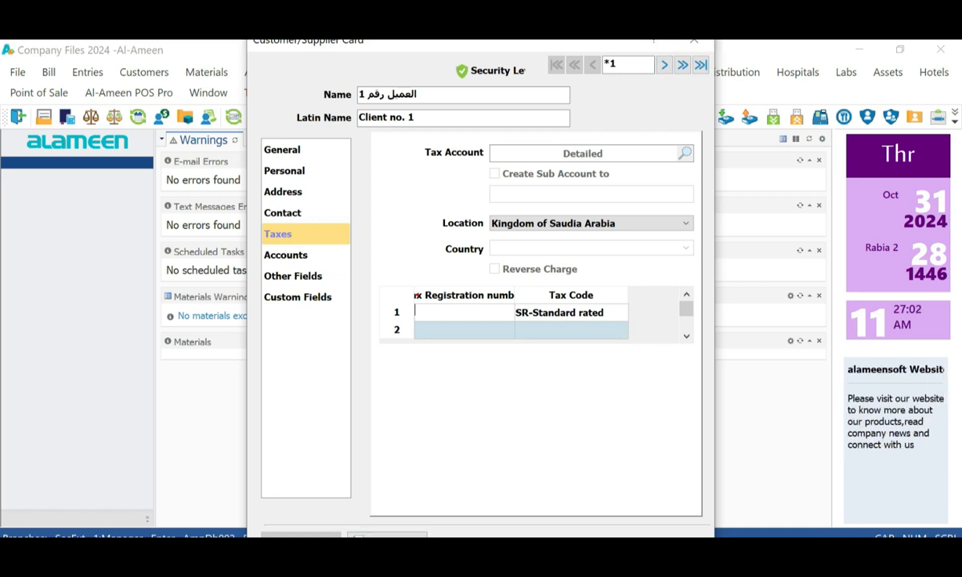
{"action": "mouse_move", "coordinate": [481, 50]}
{"action": "left_mouse_down"}
{"action": "mouse_move", "coordinate": [491, 40]}
{"action": "mouse_move", "coordinate": [494, 50]}
{"action": "left_mouse_up"}
{"action": "key", "text": "ctrl+s"}
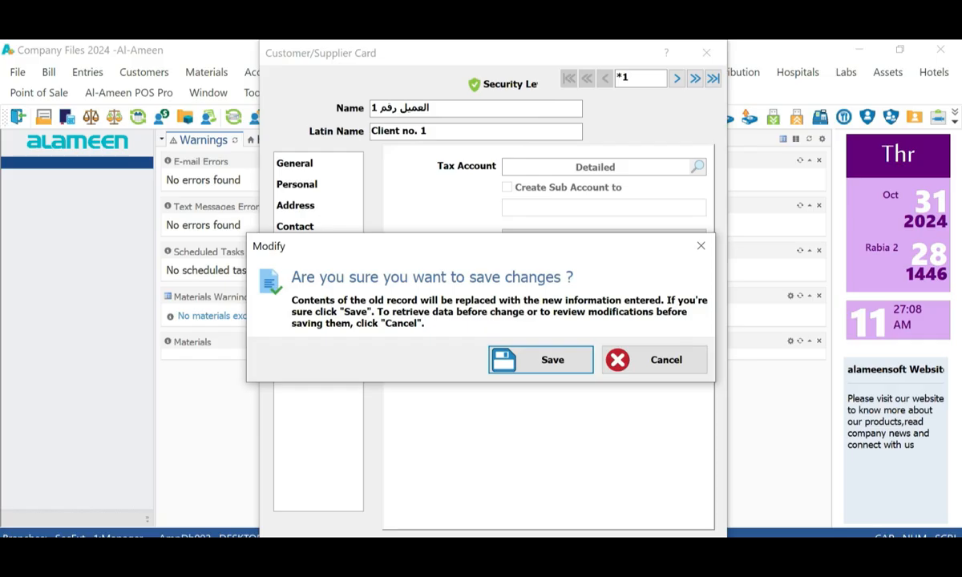
{"action": "key", "text": "Return"}
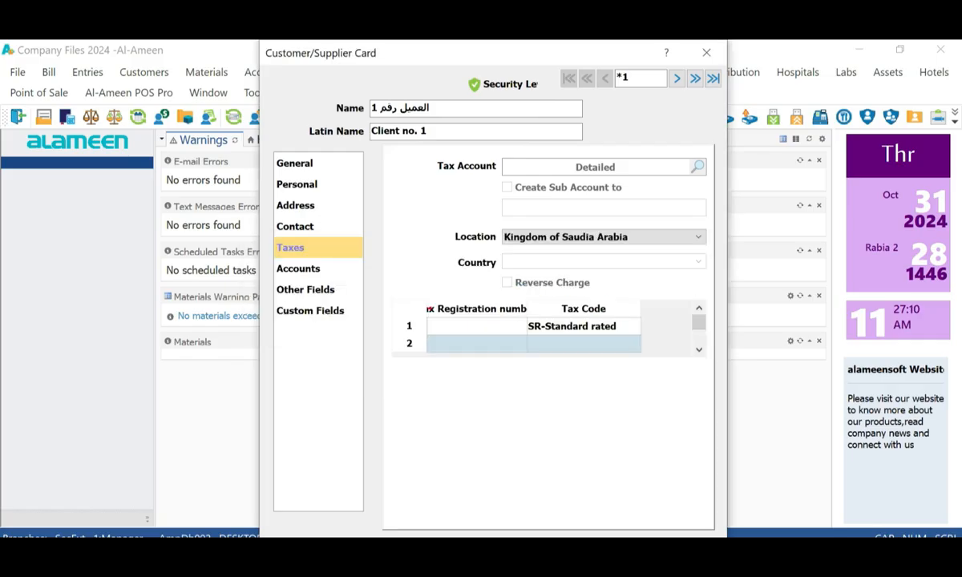
- View the tax details of the following card, Vendor no. 1, and close the Customer/Supplier Card
{"action": "left_click", "coordinate": [676, 78]}
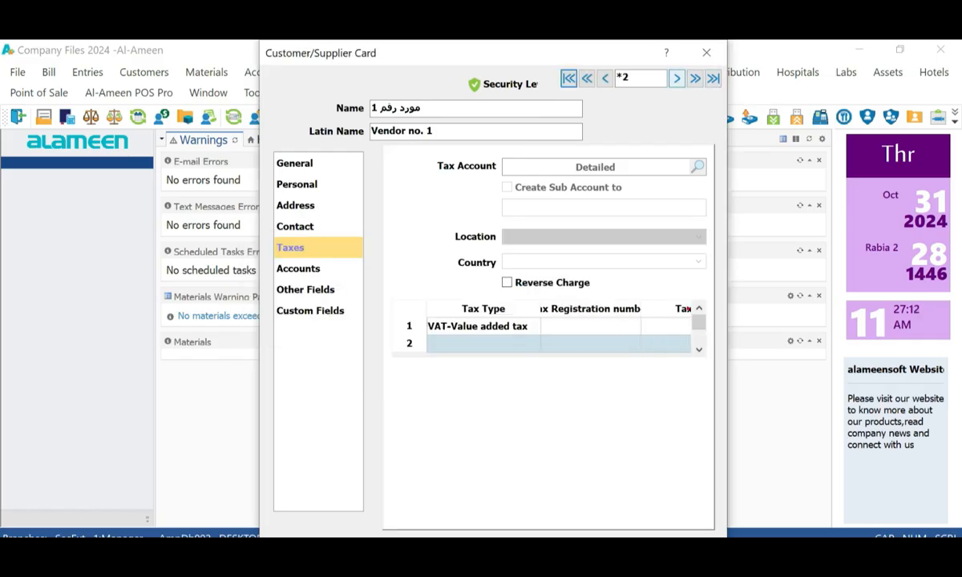
{"action": "left_click_drag", "start_coordinate": [434, 131], "coordinate": [370, 131]}
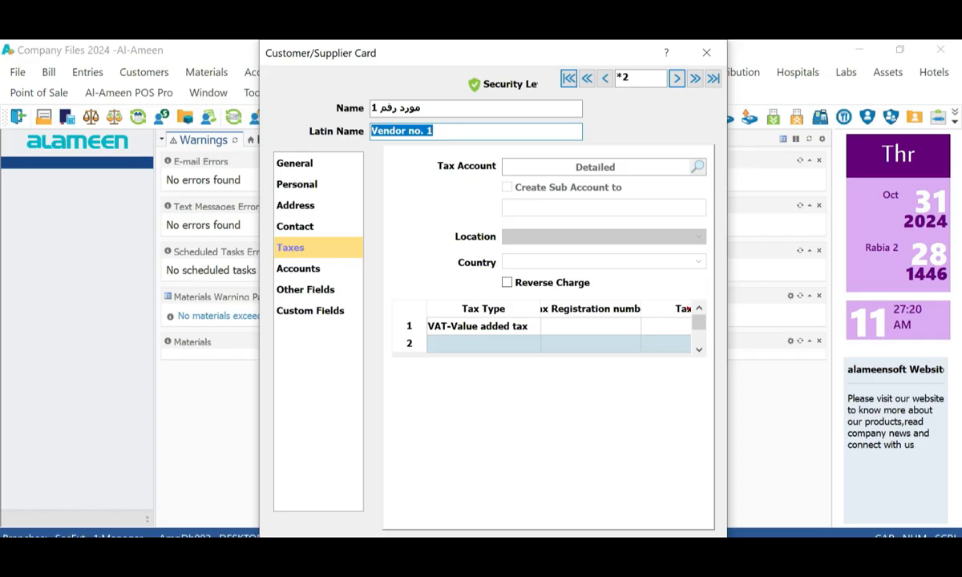
{"action": "right_click", "coordinate": [447, 136]}
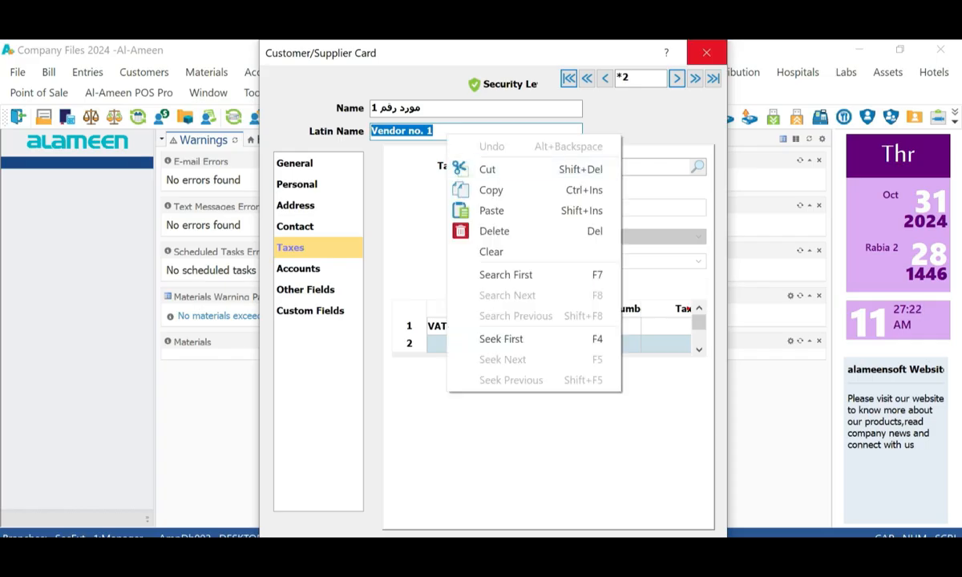
{"action": "left_click", "coordinate": [706, 53]}
- Open the Modify Customers Tax tool of the taxation system and limit it to the 221-Vendors account
{"action": "left_click", "coordinate": [256, 93]}
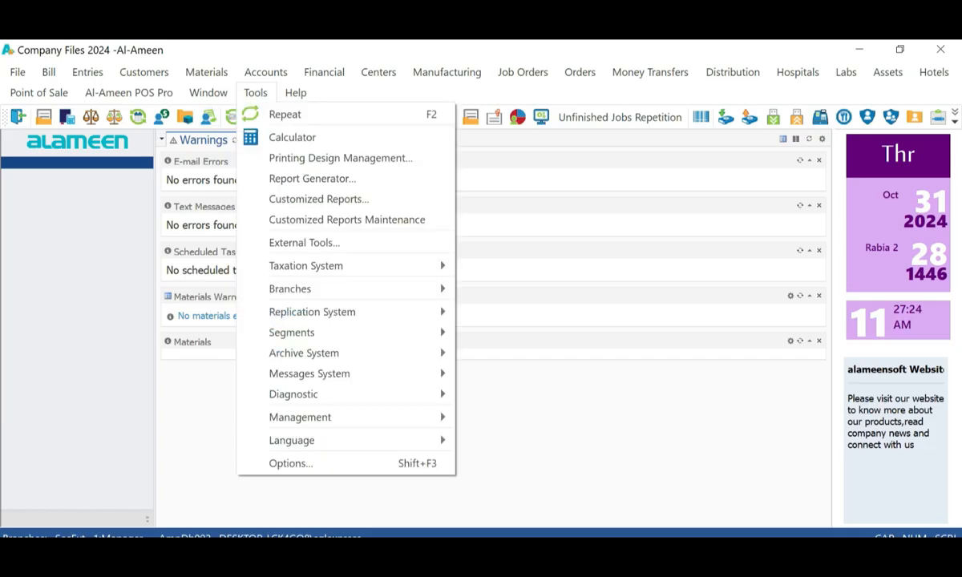
{"action": "mouse_move", "coordinate": [336, 266]}
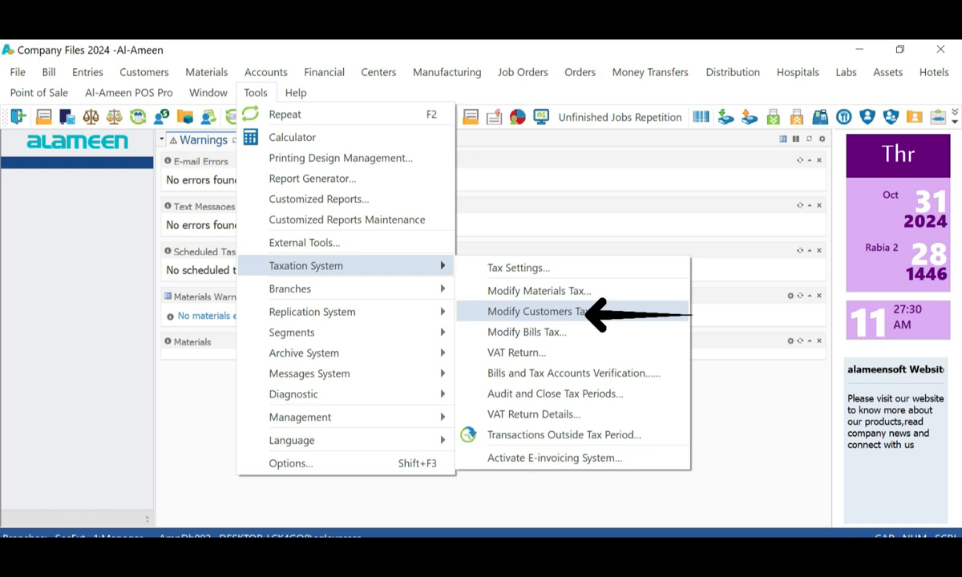
{"action": "left_click", "coordinate": [545, 312]}
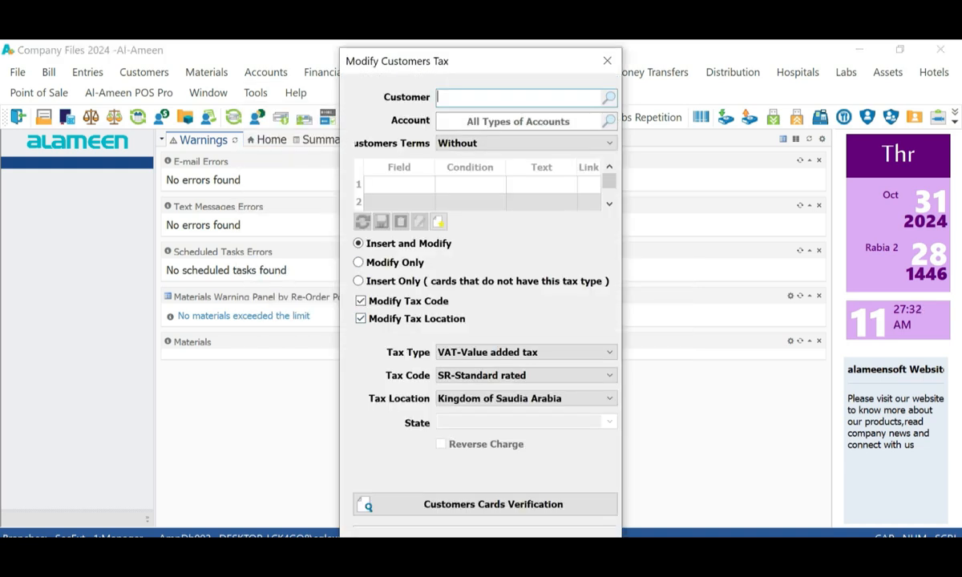
{"action": "left_click", "coordinate": [518, 121]}
{"action": "type", "text": "221"}
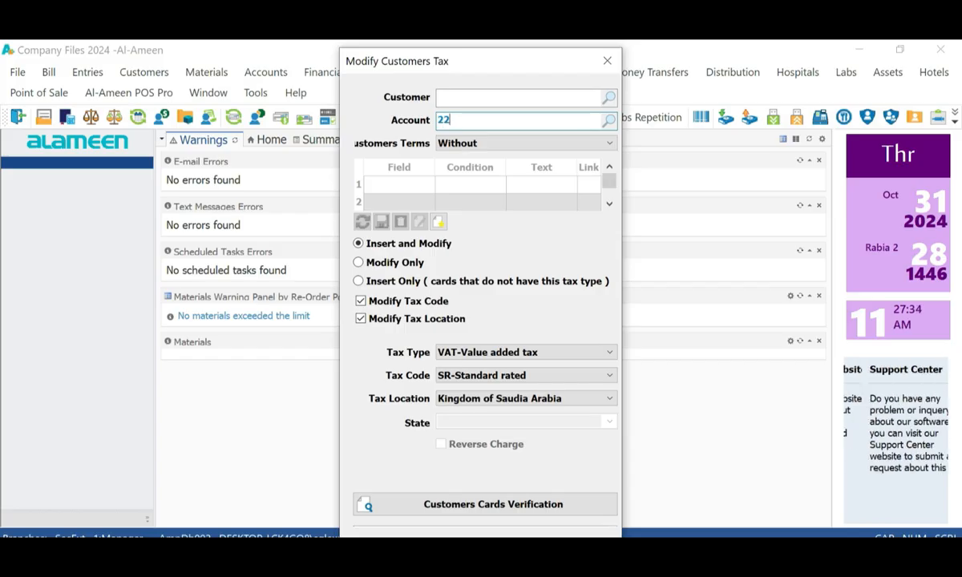
{"action": "key", "text": "Return"}
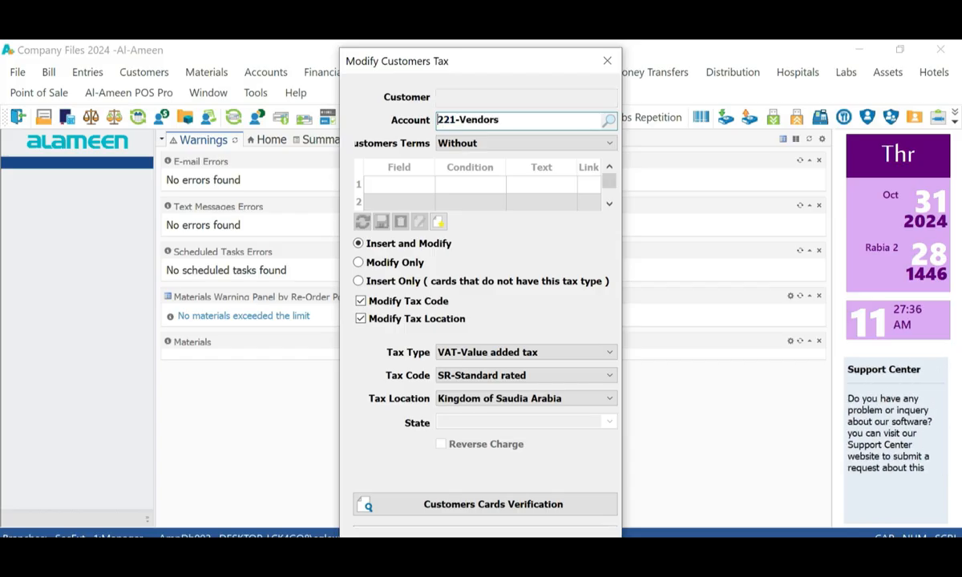
- Try account 121 in the account filter, search the accounts for "comp" and cancel the account selection
{"action": "double_click", "coordinate": [518, 121]}
{"action": "type", "text": "121"}
{"action": "key", "text": "Return"}
{"action": "key", "text": "ctrl+a"}
{"action": "type", "text": "comp"}
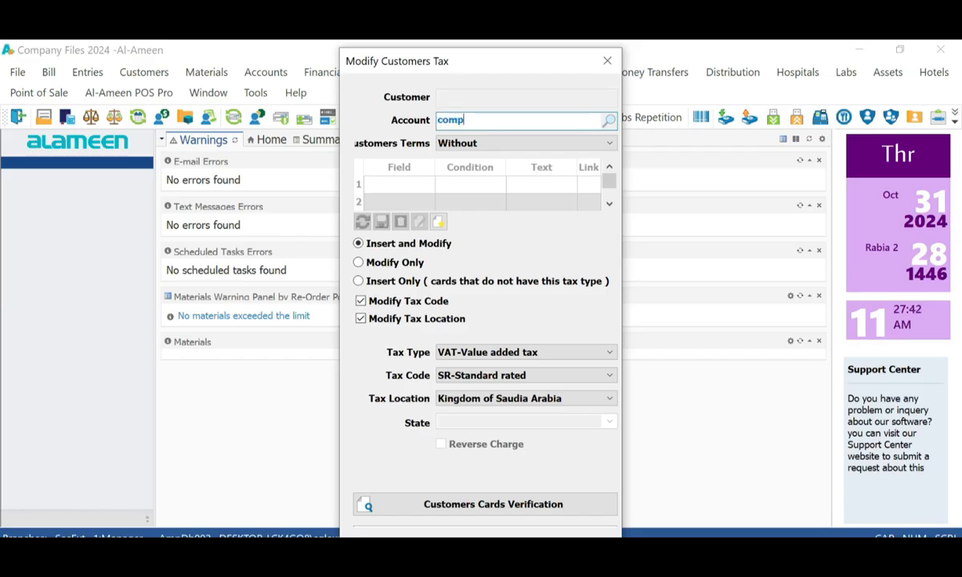
{"action": "key", "text": "Return"}
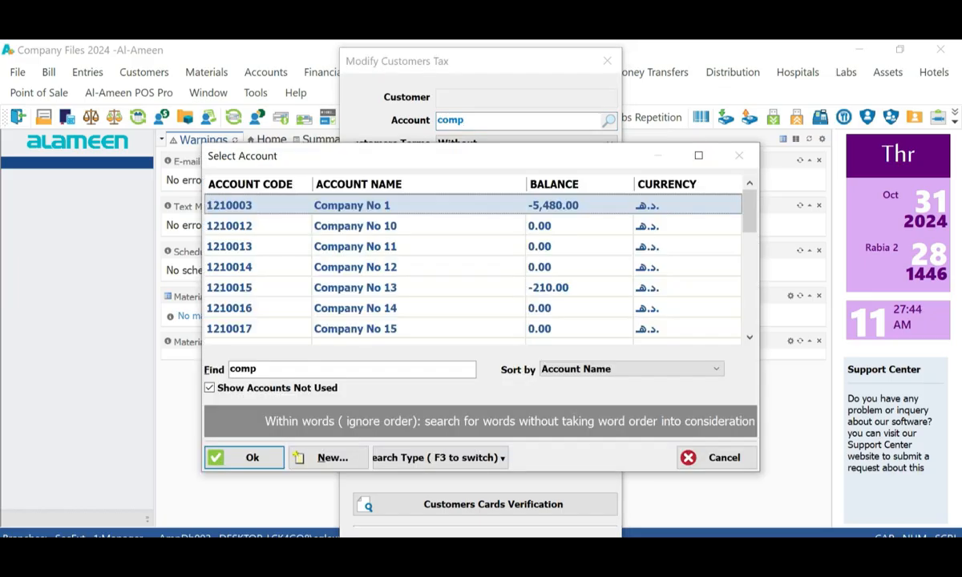
{"action": "key", "text": "Escape"}
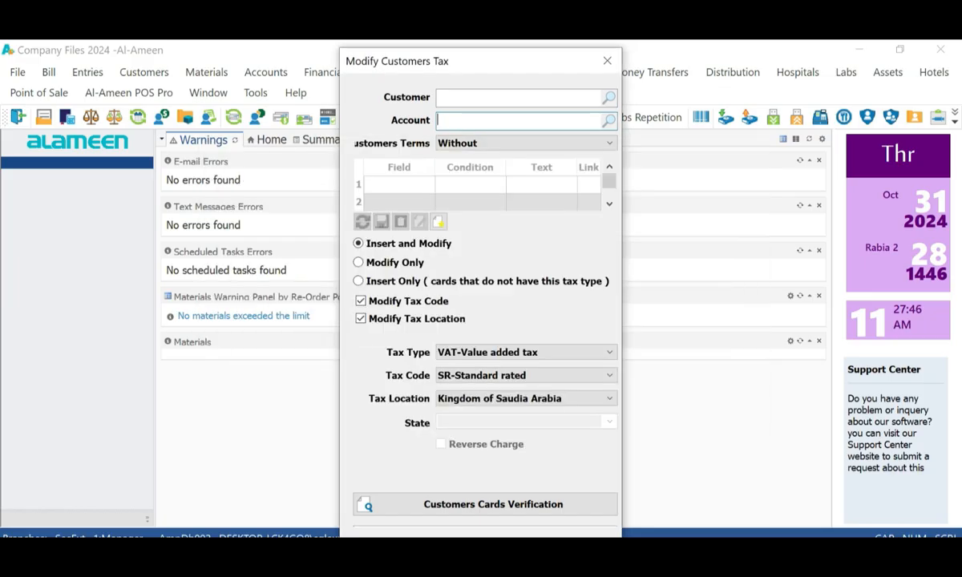
- Limit the customer tax modification to the 121-Clients account and keep VAT-Value added tax as the tax type
{"action": "type", "text": "121"}
{"action": "key", "text": "Return"}
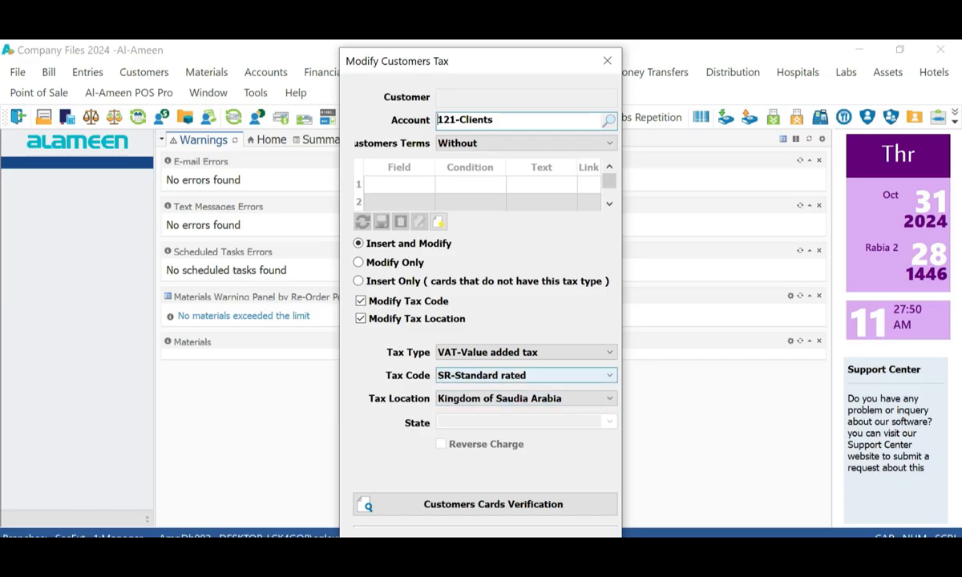
{"action": "left_click", "coordinate": [526, 352]}
{"action": "left_click", "coordinate": [526, 353]}
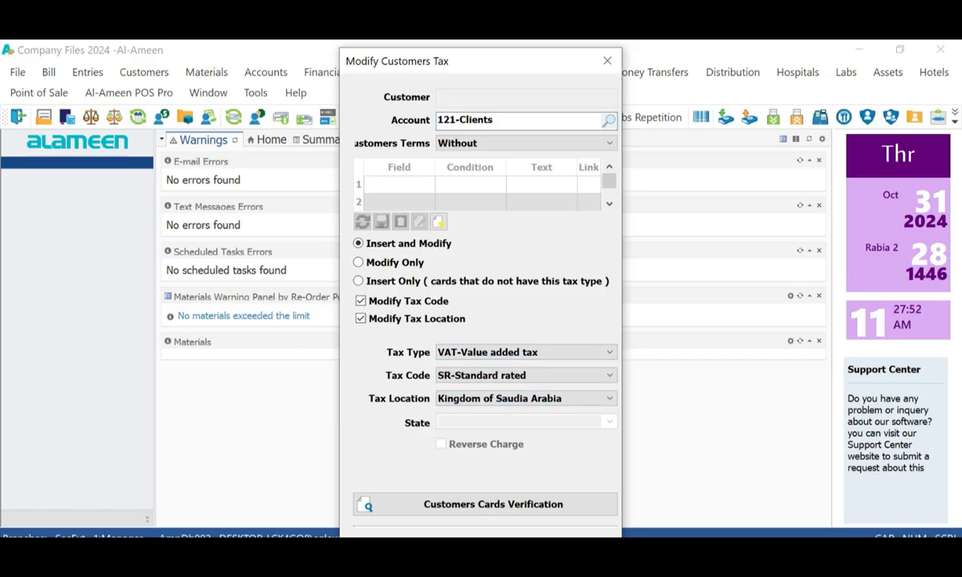
- Try the ZR-Zero rated tax code for the clients and check the tax locations offered
{"action": "left_click", "coordinate": [527, 375]}
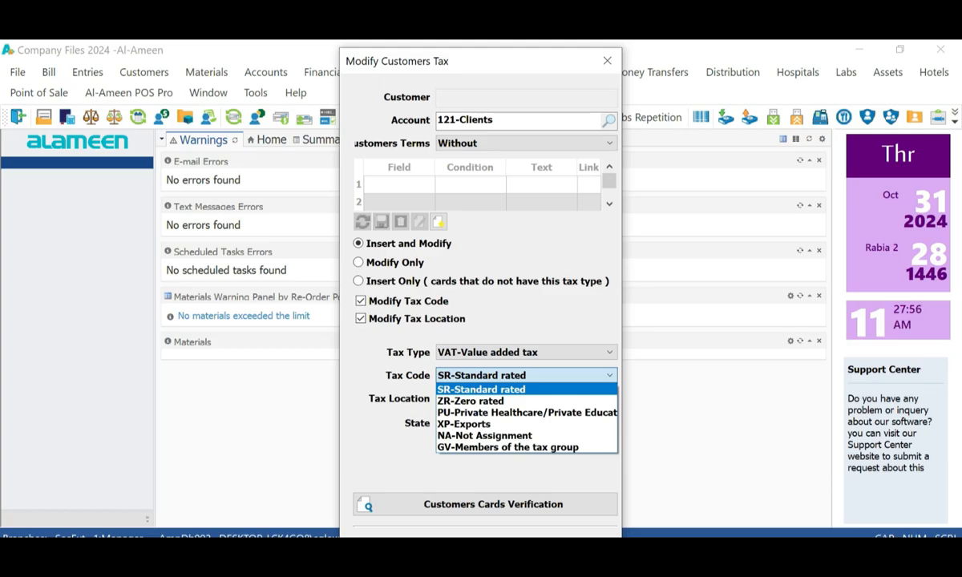
{"action": "left_click", "coordinate": [527, 375]}
{"action": "left_click", "coordinate": [526, 398]}
{"action": "left_click", "coordinate": [526, 399]}
{"action": "left_click", "coordinate": [527, 375]}
{"action": "left_click", "coordinate": [527, 402]}
{"action": "left_click", "coordinate": [526, 399]}
- Try the PU-Private Healthcare/Private Education tax code for the clients and check the tax locations offered
{"action": "left_click", "coordinate": [527, 375]}
{"action": "left_click", "coordinate": [526, 375]}
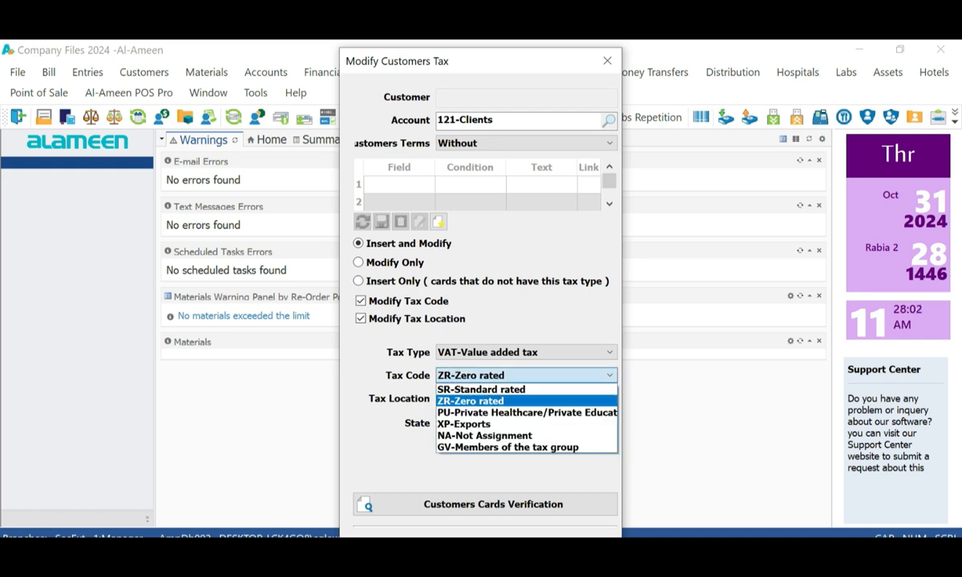
{"action": "left_click", "coordinate": [526, 413]}
{"action": "left_click", "coordinate": [527, 398]}
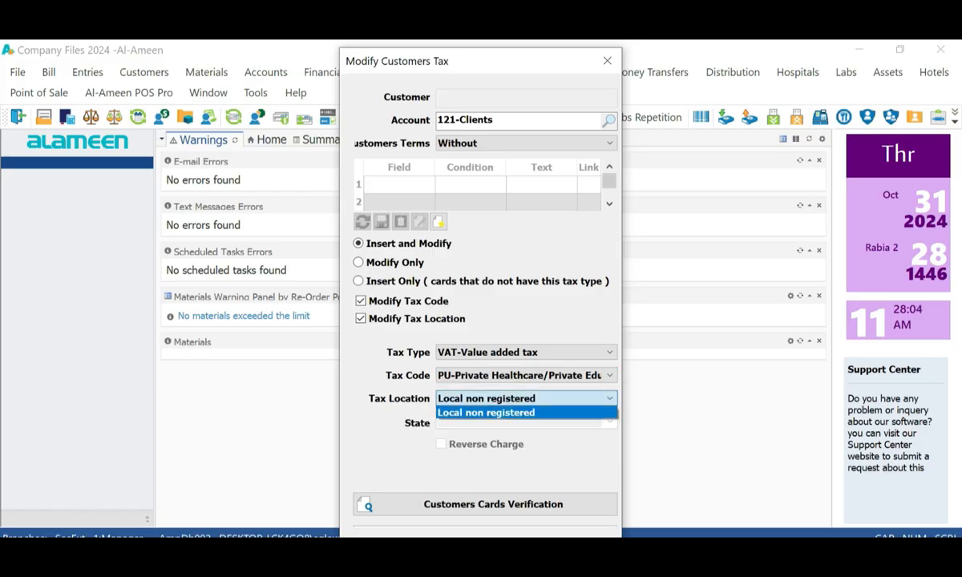
- Try the XP-Exports tax code for the clients and check its tax locations
{"action": "left_click", "coordinate": [526, 375]}
{"action": "left_click", "coordinate": [527, 375]}
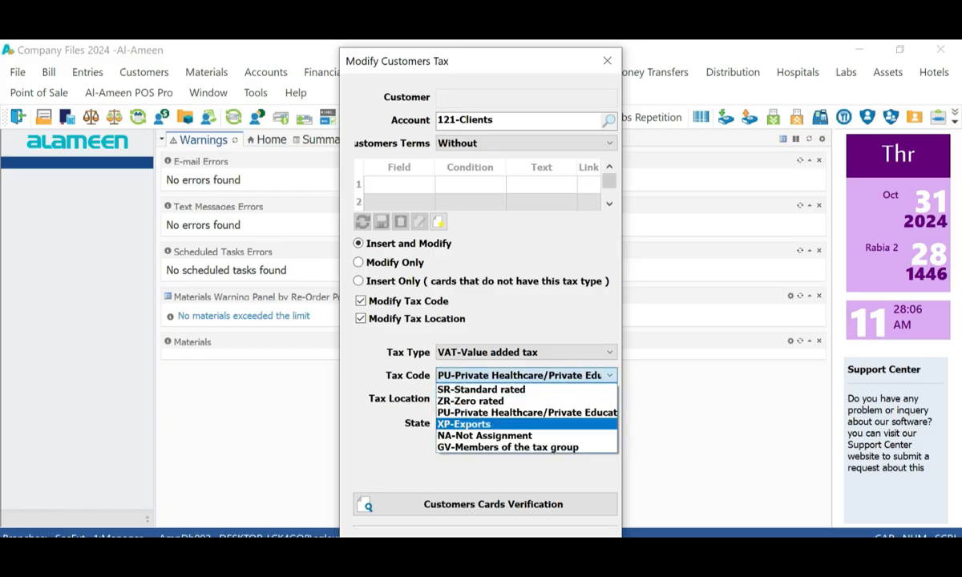
{"action": "left_click", "coordinate": [527, 424]}
{"action": "left_click", "coordinate": [527, 398]}
{"action": "left_click", "coordinate": [526, 399]}
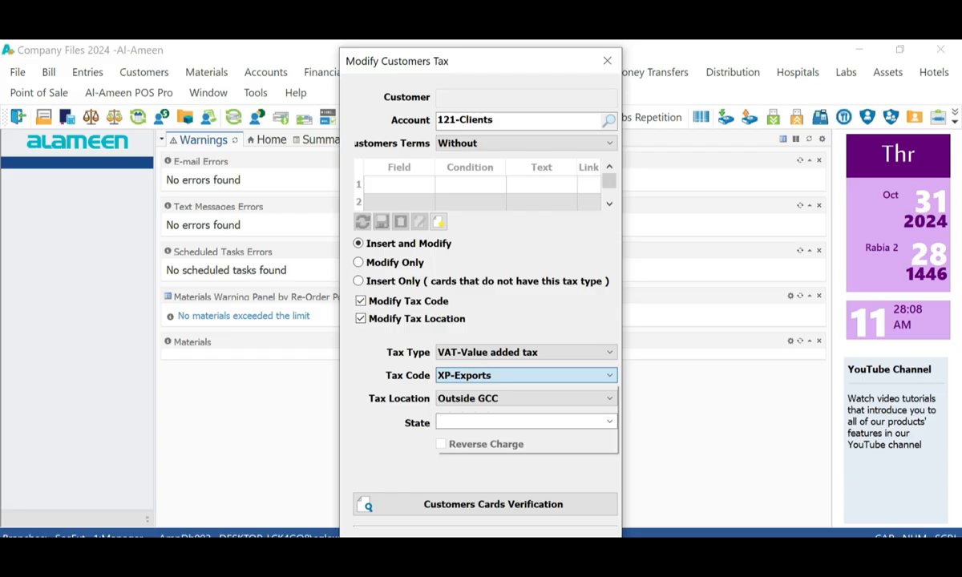
- Try the NA-Not Assignment and GV-Members of the tax group codes and check the tax locations of each
{"action": "left_click", "coordinate": [527, 376]}
{"action": "left_click", "coordinate": [526, 398]}
{"action": "left_click", "coordinate": [526, 375]}
{"action": "left_click", "coordinate": [527, 375]}
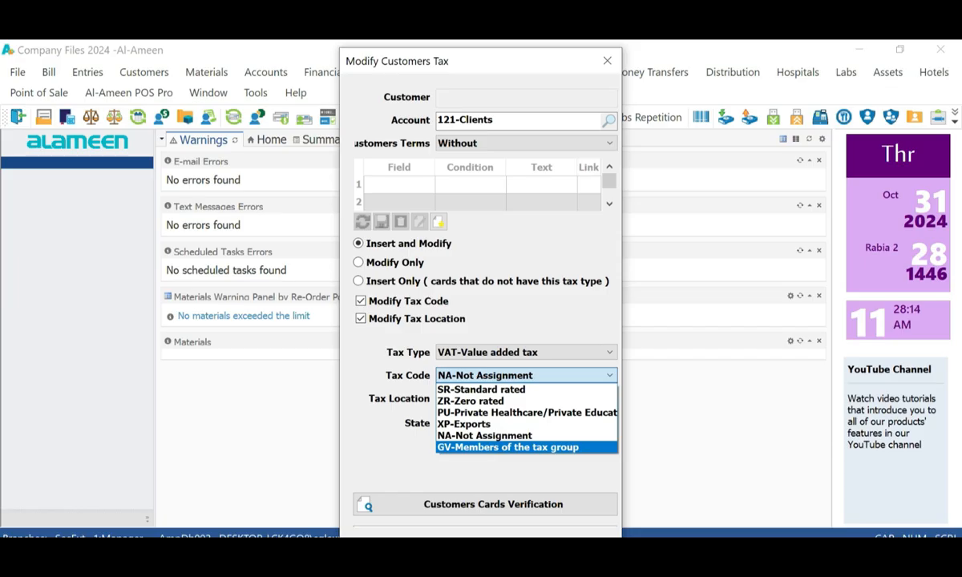
{"action": "left_click", "coordinate": [527, 447]}
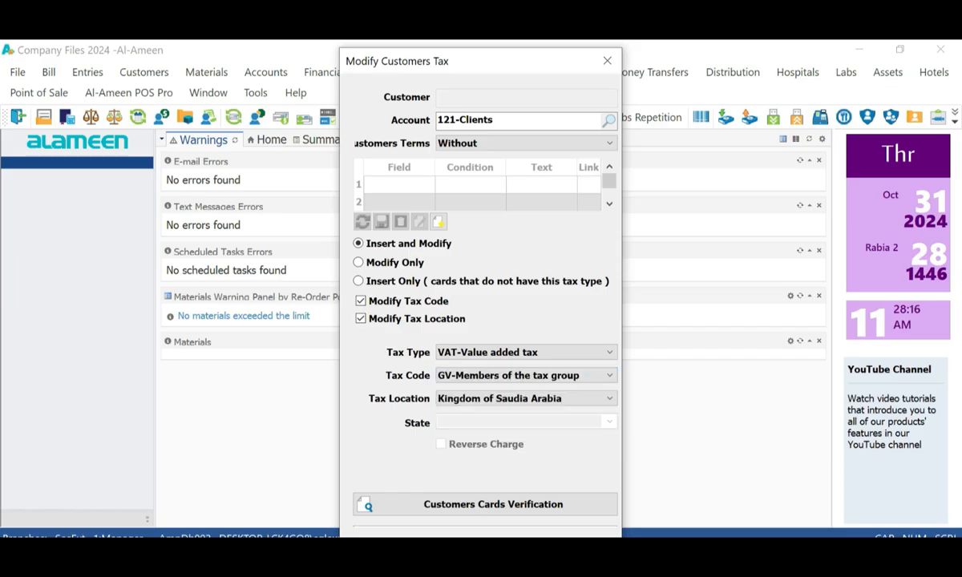
{"action": "left_click", "coordinate": [526, 398]}
{"action": "left_click", "coordinate": [527, 398]}
- Set the clients' tax type to VAT-Value added tax, code to SR-Standard rated and location to Kingdom of Saudia Arabia
{"action": "left_click", "coordinate": [526, 352]}
{"action": "left_click", "coordinate": [526, 368]}
{"action": "left_click", "coordinate": [527, 375]}
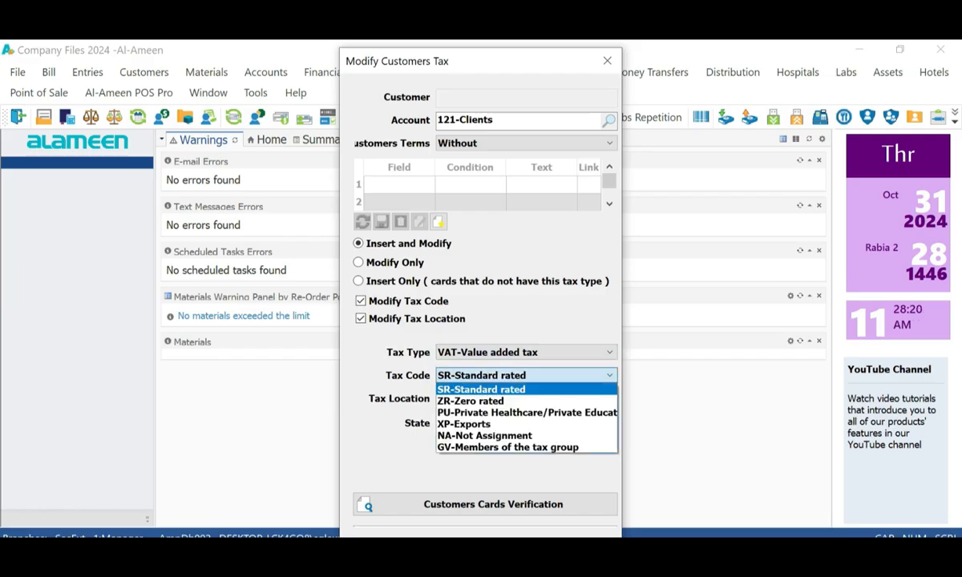
{"action": "left_click", "coordinate": [527, 390]}
{"action": "left_click", "coordinate": [527, 399]}
{"action": "left_click", "coordinate": [527, 411]}
- Preview the customers cards verification and run the tax modification for the 121-Clients account
{"action": "left_click", "coordinate": [486, 504]}
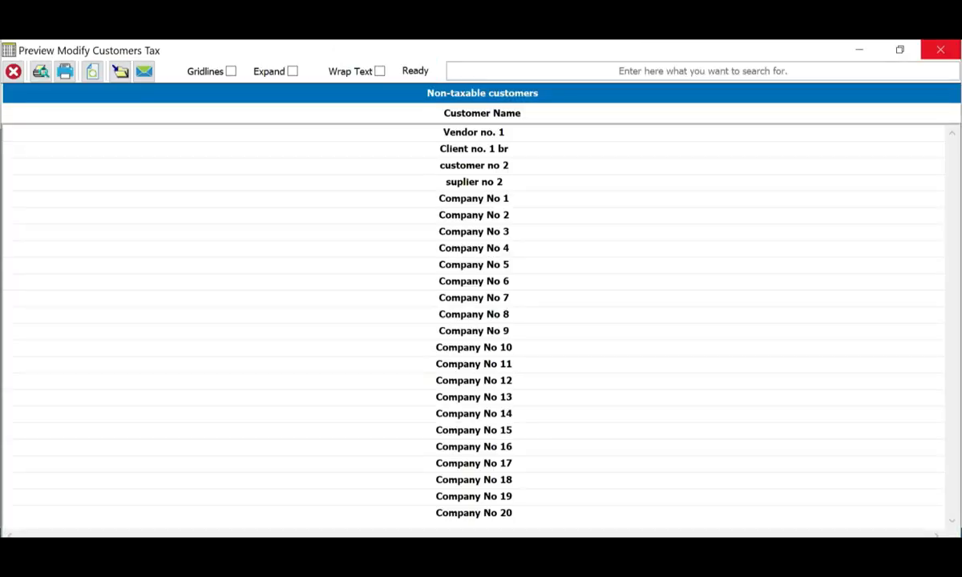
{"action": "left_click", "coordinate": [940, 50]}
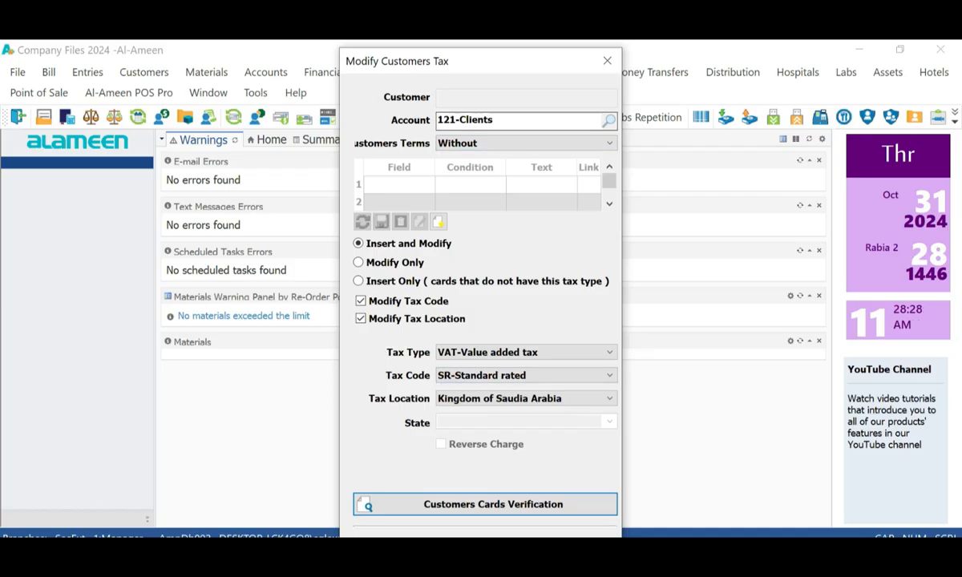
{"action": "left_click_drag", "start_coordinate": [505, 61], "coordinate": [506, 40]}
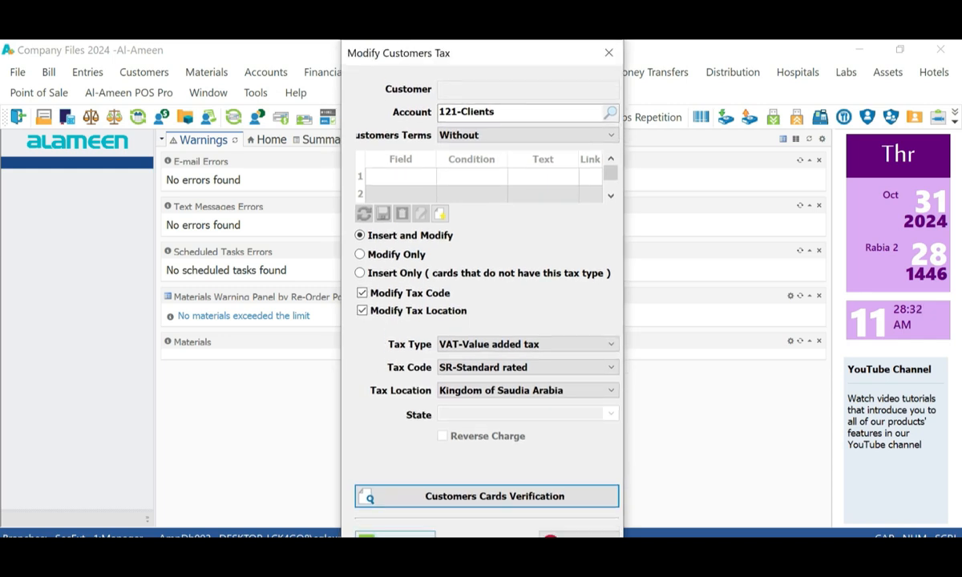
{"action": "left_click", "coordinate": [395, 534]}
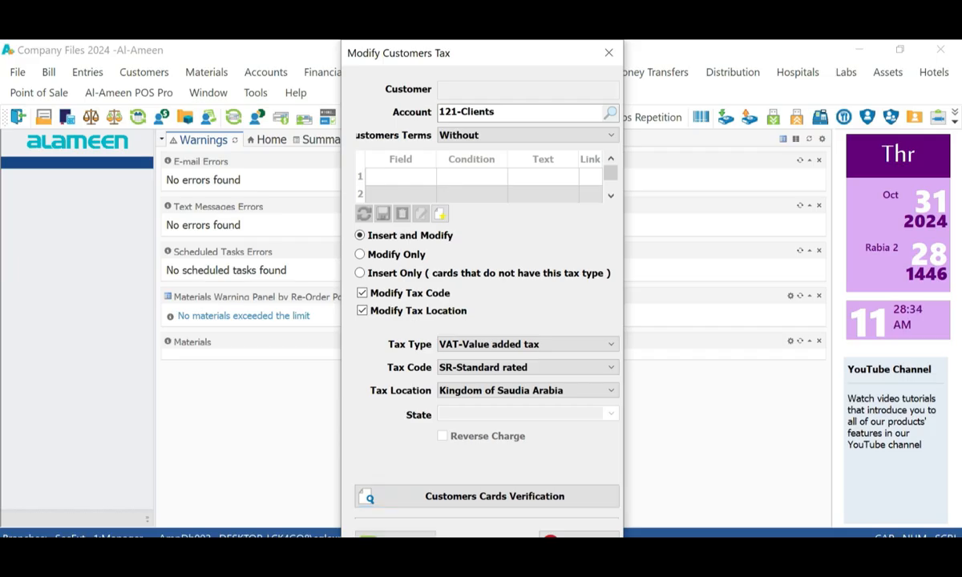
{"action": "left_click", "coordinate": [341, 271]}
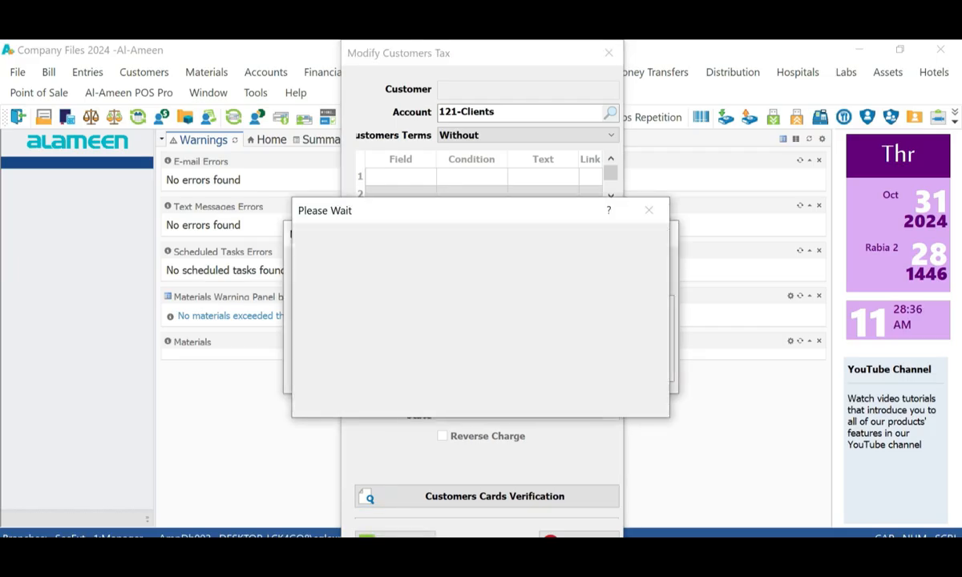
{"action": "key", "text": "Return"}
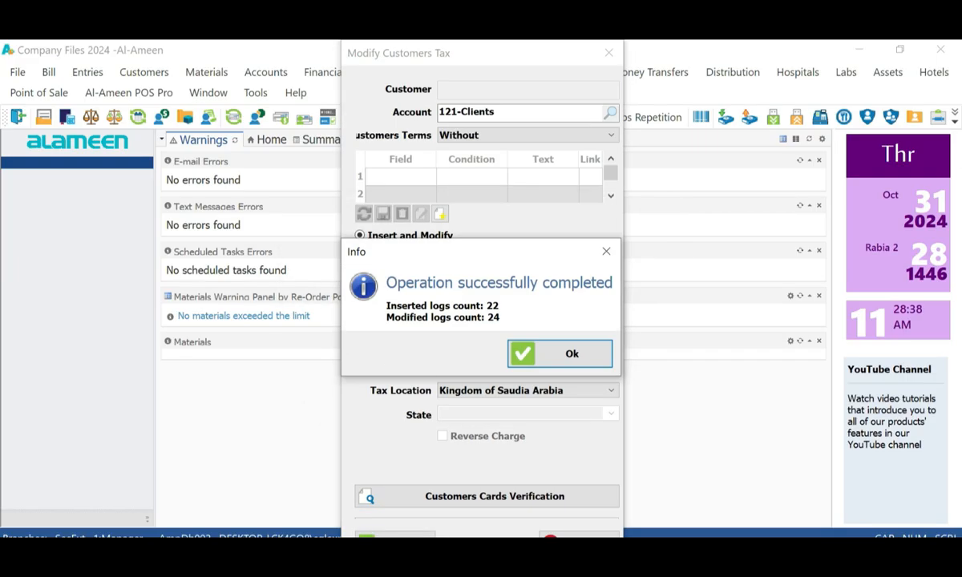
{"action": "key", "text": "Return"}
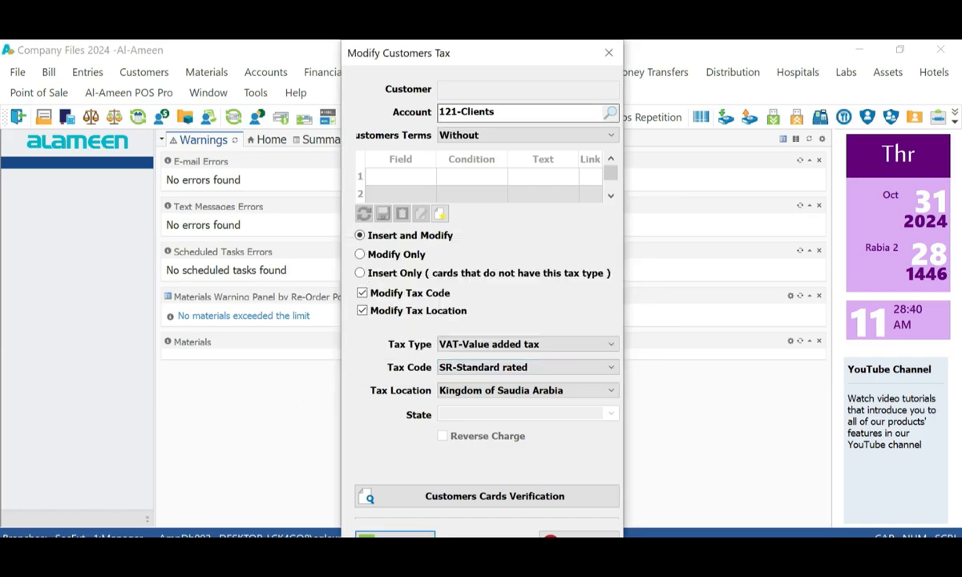
- Switch the modification to the 221-Vendors account with tax type VAT-Value added tax and code ZR-Zero rated
{"action": "type", "text": "221"}
{"action": "key", "text": "Return"}
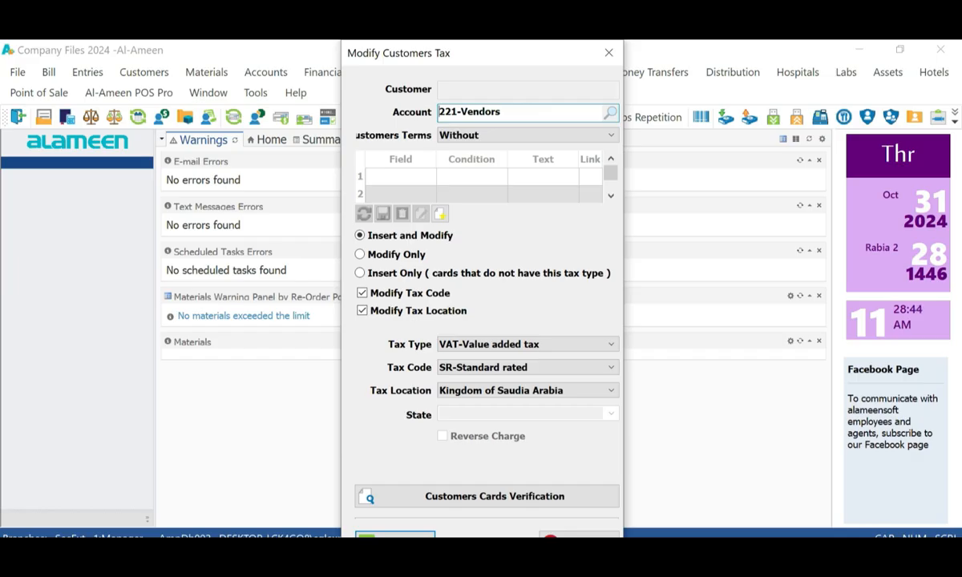
{"action": "left_click", "coordinate": [529, 344]}
{"action": "left_click", "coordinate": [529, 358]}
{"action": "left_click", "coordinate": [529, 368]}
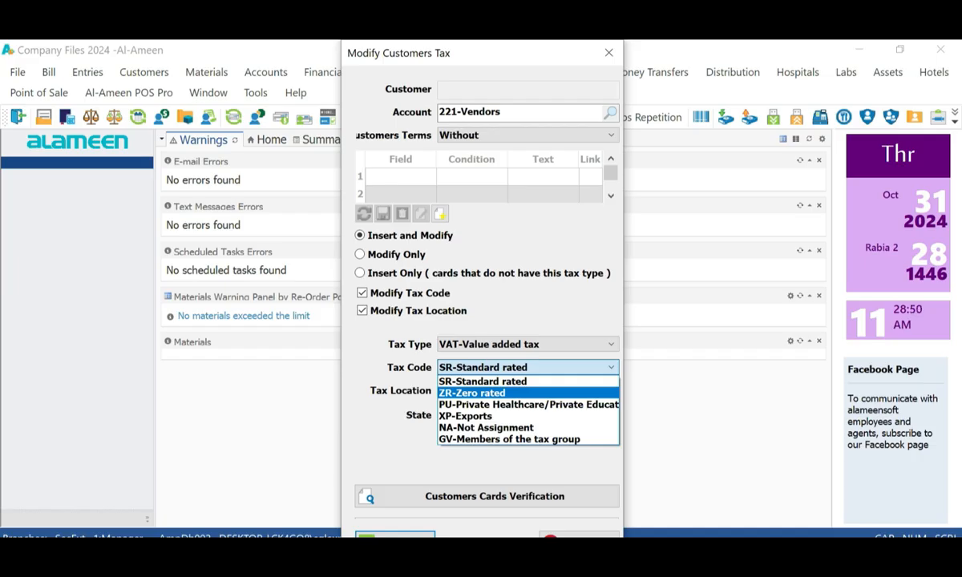
{"action": "key", "text": "Return"}
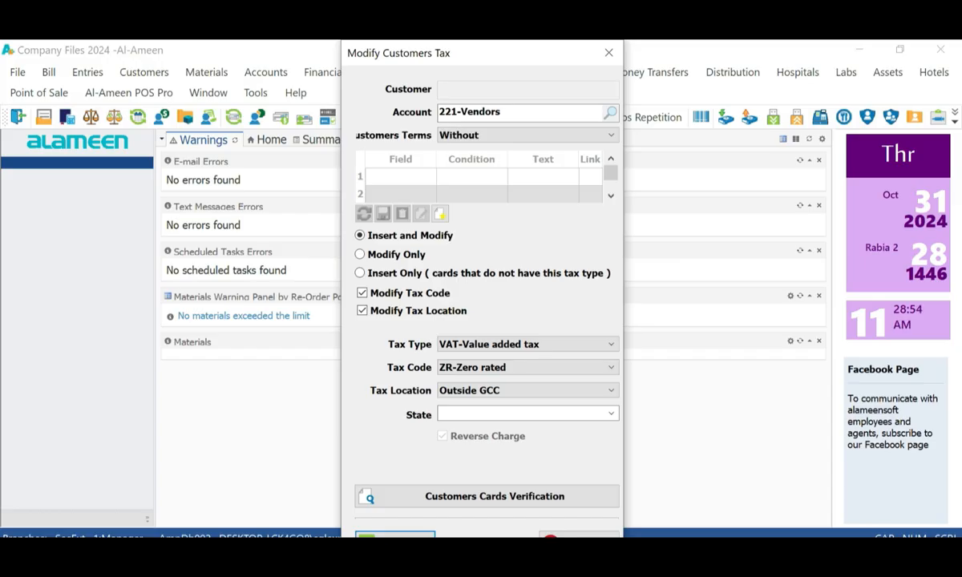
- Preview the vendors' cards verification, then run the tax modification for the 221-Vendors account and close the tool
{"action": "left_click_drag", "start_coordinate": [481, 53], "coordinate": [480, 42]}
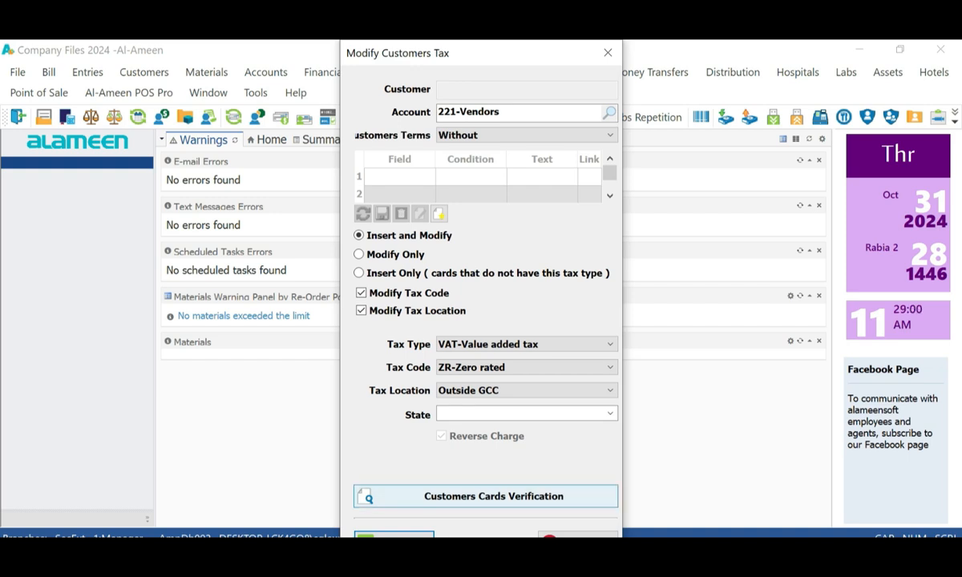
{"action": "left_click", "coordinate": [493, 496]}
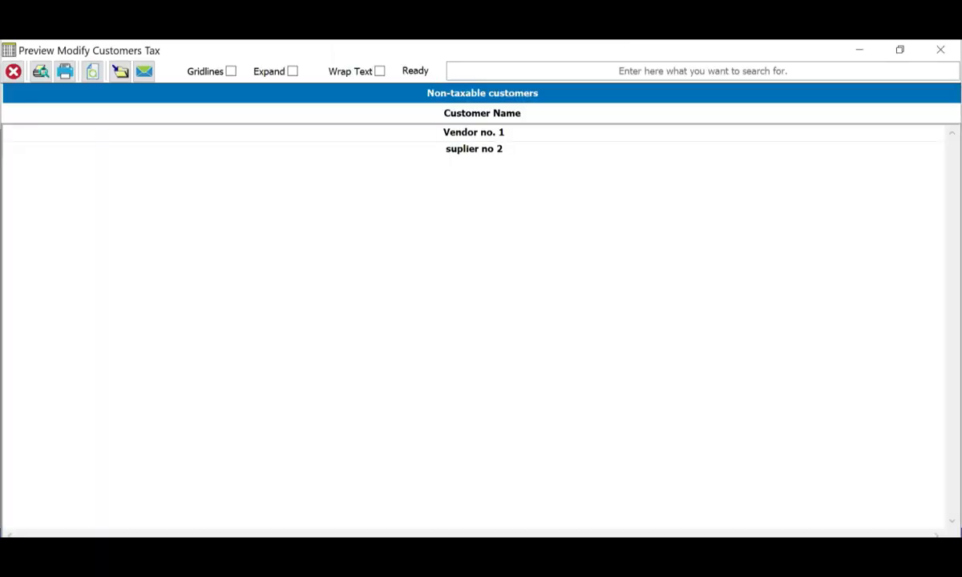
{"action": "left_click", "coordinate": [940, 50]}
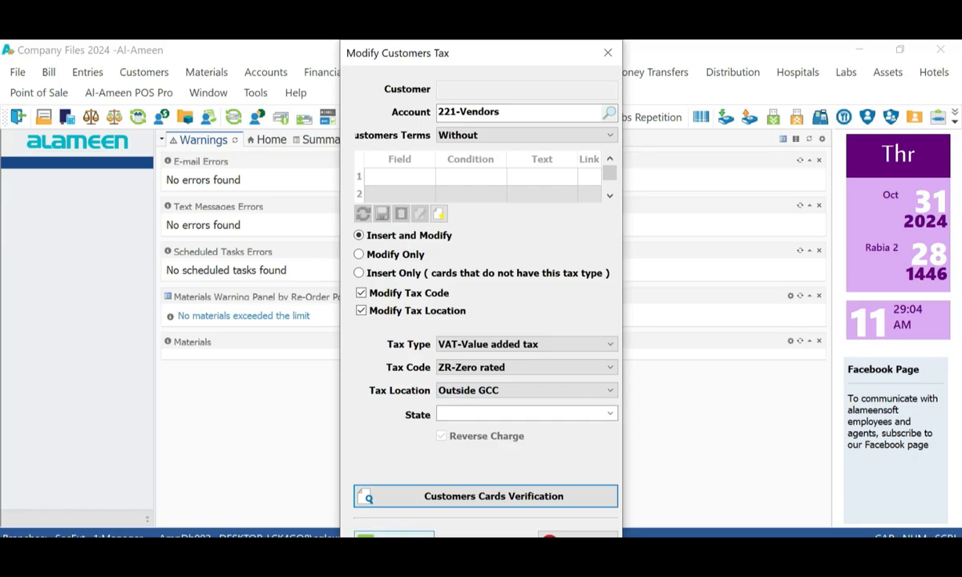
{"action": "left_click", "coordinate": [394, 534]}
{"action": "left_click", "coordinate": [342, 271]}
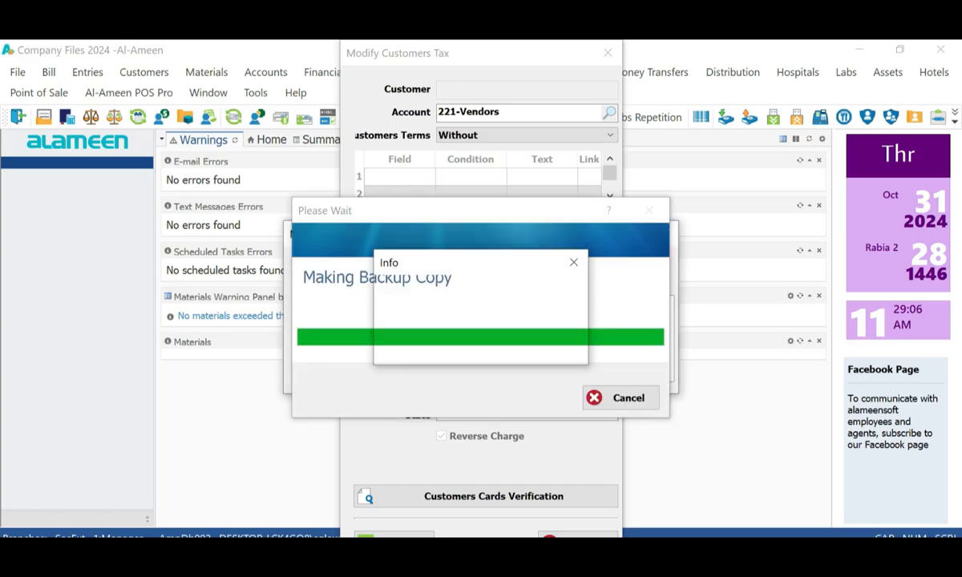
{"action": "left_click", "coordinate": [528, 343]}
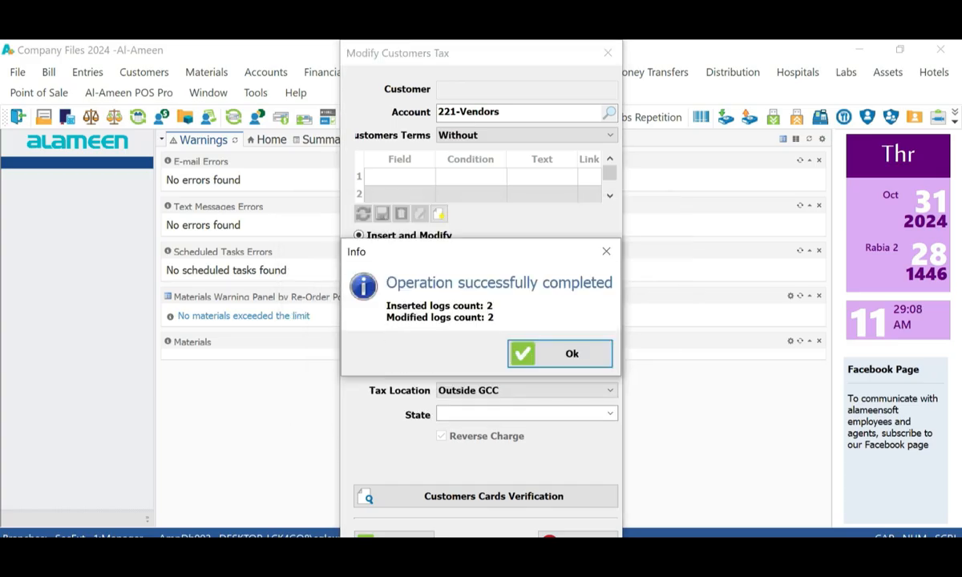
{"action": "left_click", "coordinate": [560, 353]}
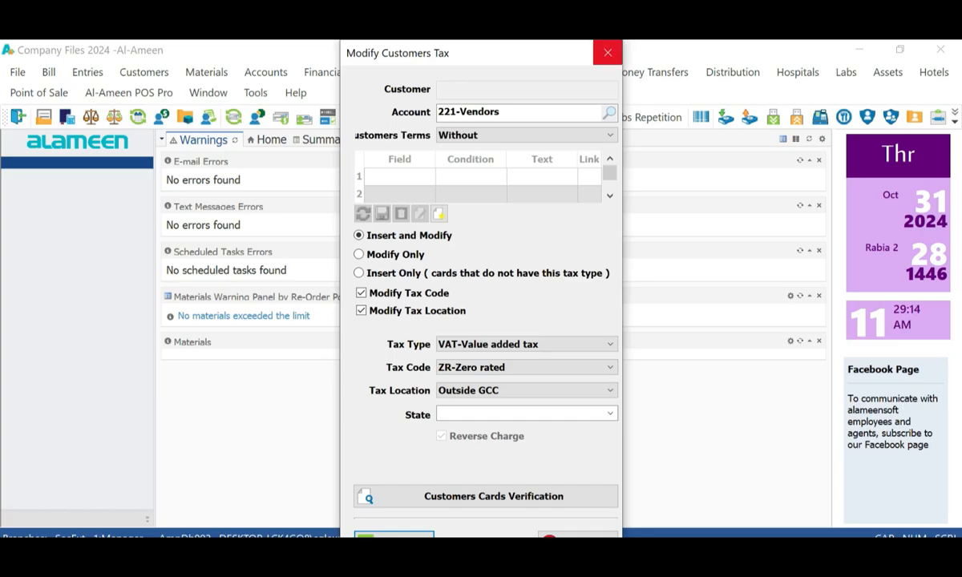
{"action": "left_click", "coordinate": [608, 52]}
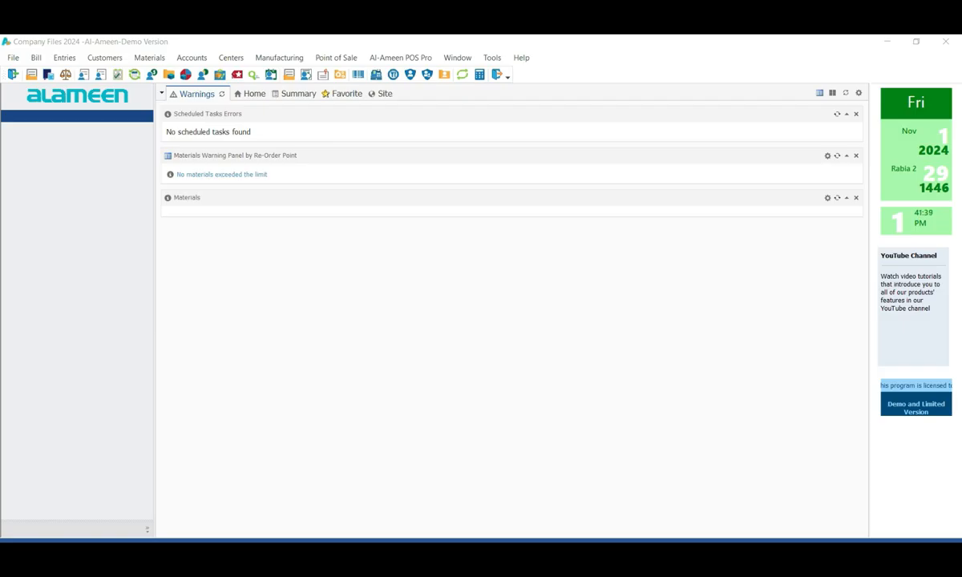
- Start a sales bill and find "comp" to choose Company No 10 as the client
{"action": "left_click", "coordinate": [36, 58]}
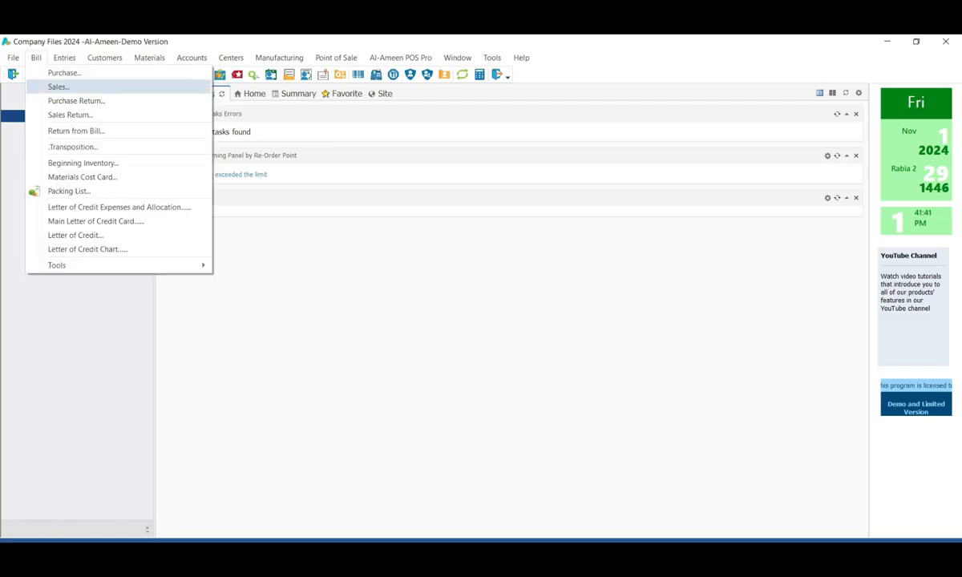
{"action": "left_click", "coordinate": [59, 86]}
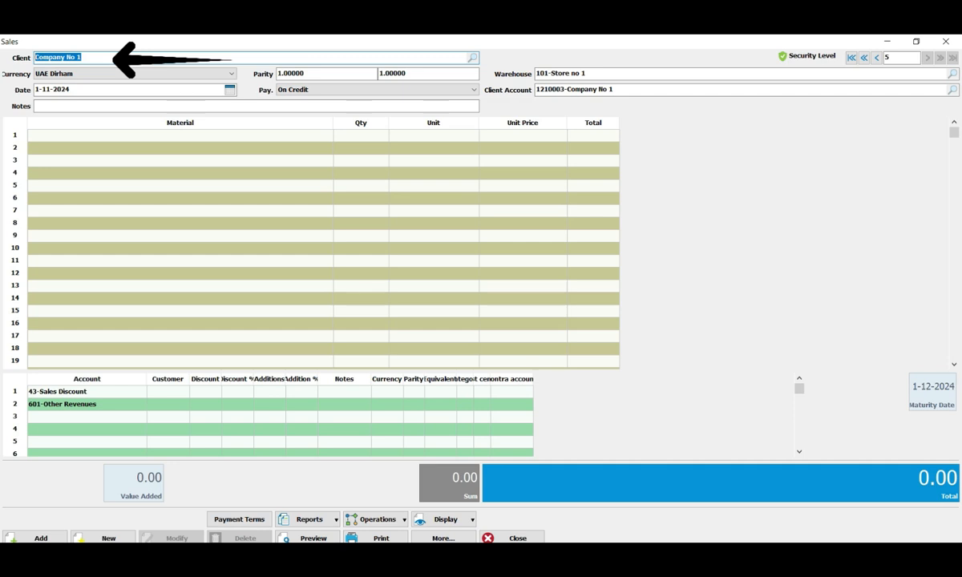
{"action": "type", "text": "comp"}
{"action": "key", "text": "Return"}
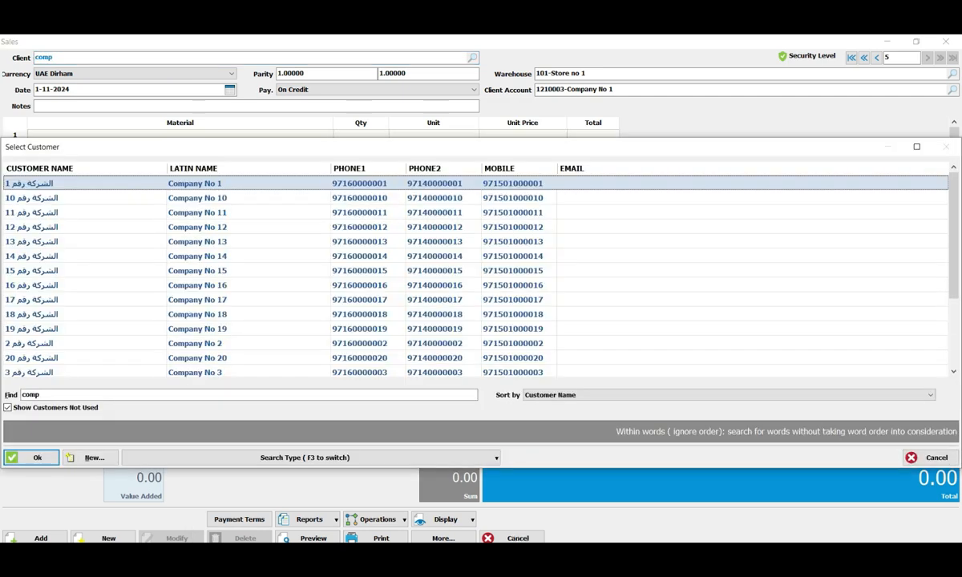
{"action": "key", "text": "Down"}
{"action": "key", "text": "Return"}
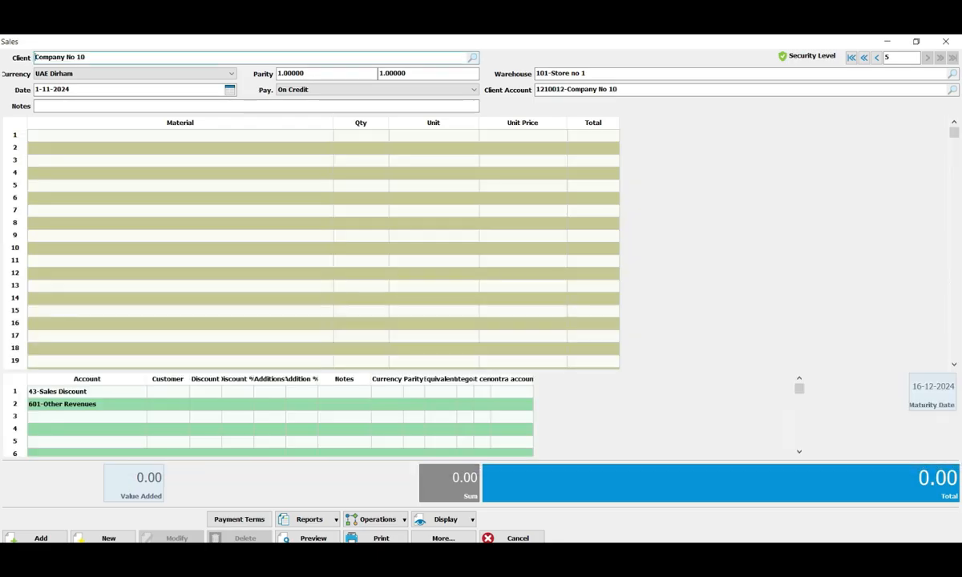
- Add 10 PCS of Lacnor Essentials Apple Juice - 180 ML at unit price 15 and close the bill without saving
{"action": "left_click", "coordinate": [179, 135]}
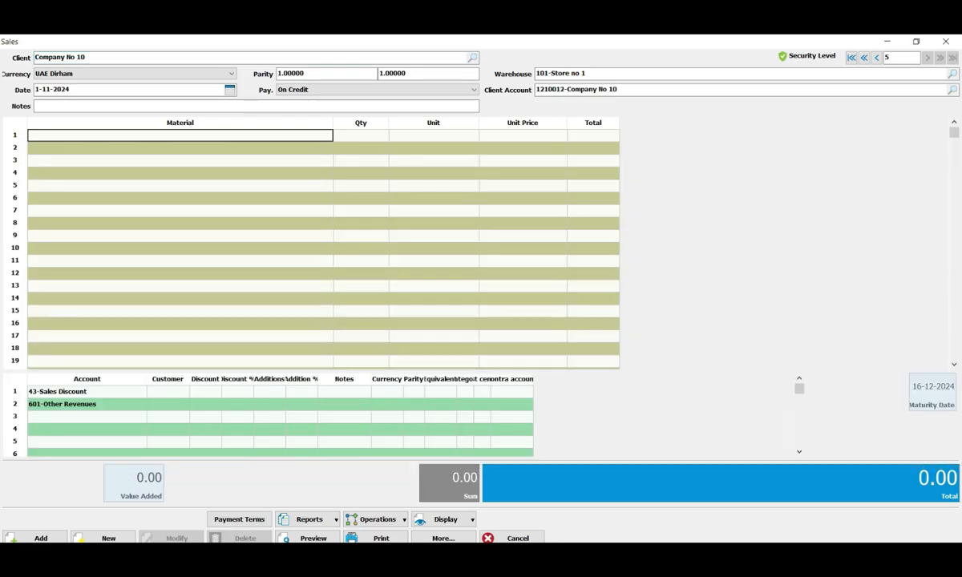
{"action": "type", "text": "lac"}
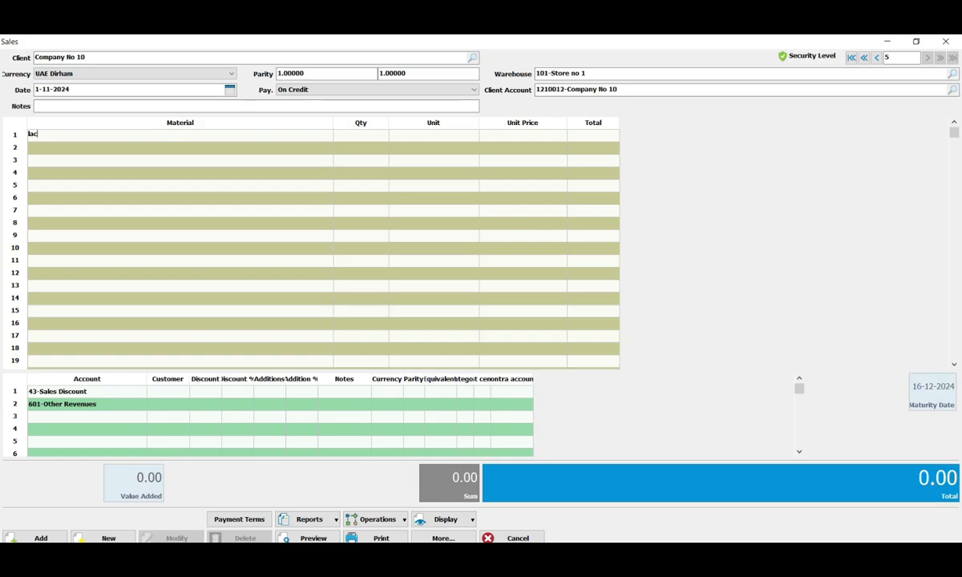
{"action": "key", "text": "Return"}
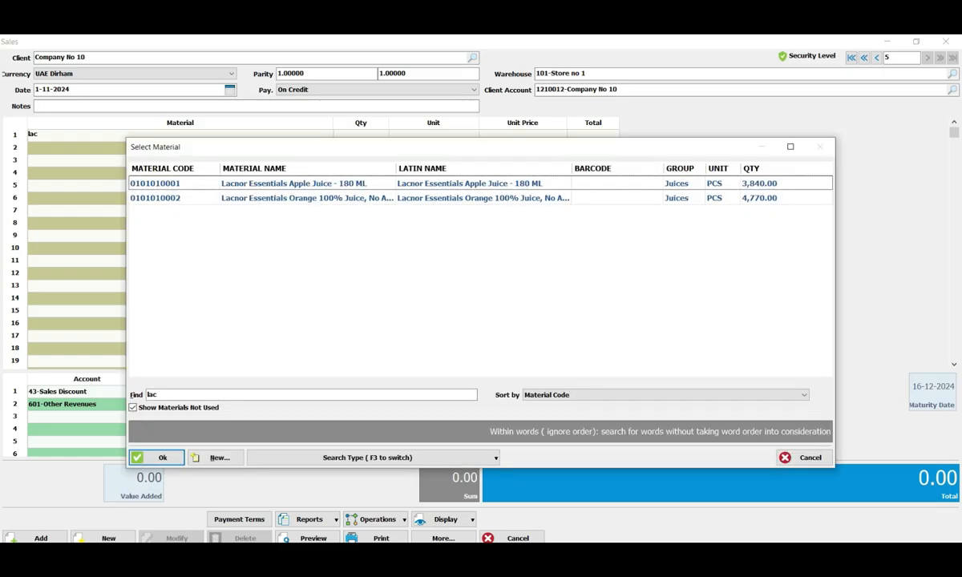
{"action": "key", "text": "Return"}
{"action": "type", "text": "10"}
{"action": "key", "text": "Return"}
{"action": "key", "text": "Return"}
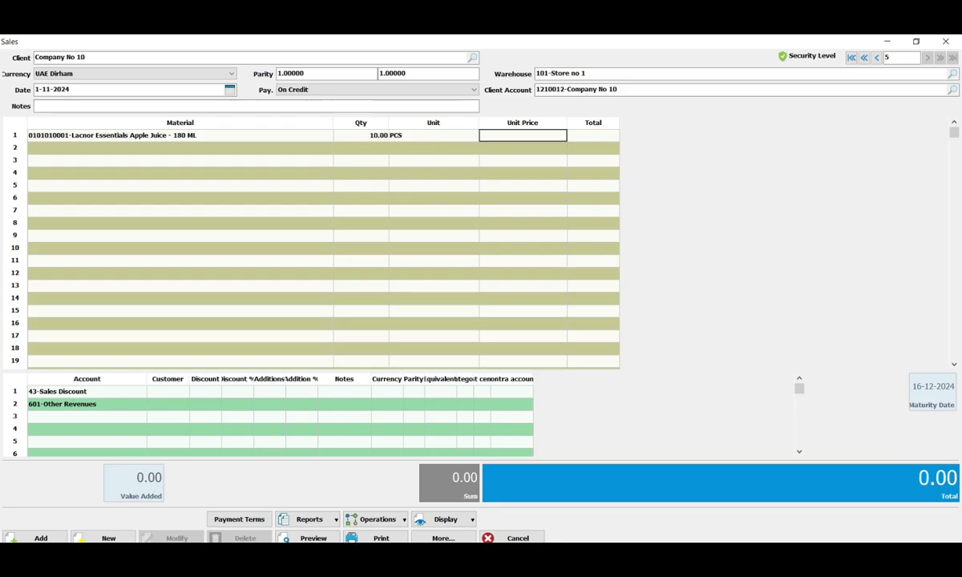
{"action": "type", "text": "15"}
{"action": "key", "text": "Return"}
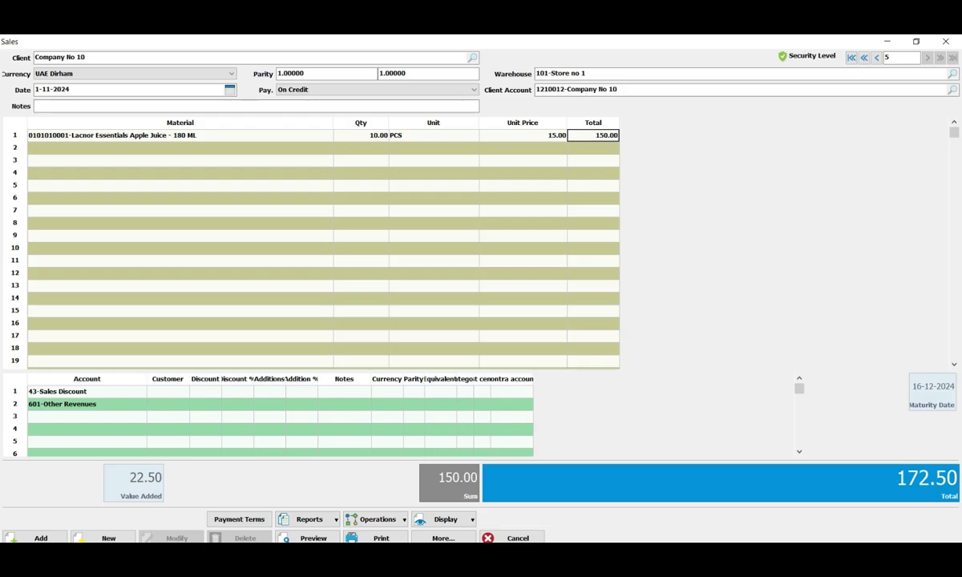
{"action": "left_click", "coordinate": [946, 41]}
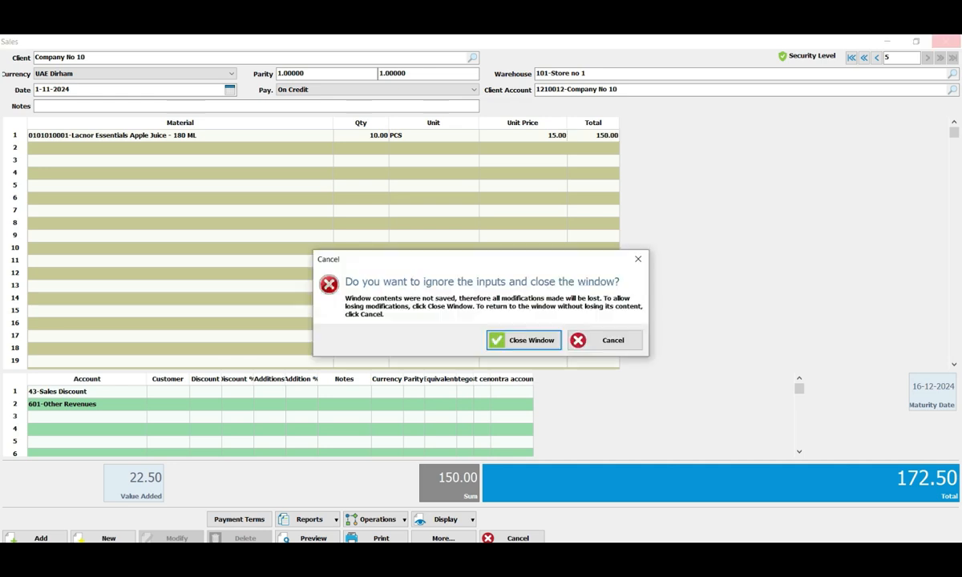
{"action": "key", "text": "Return"}
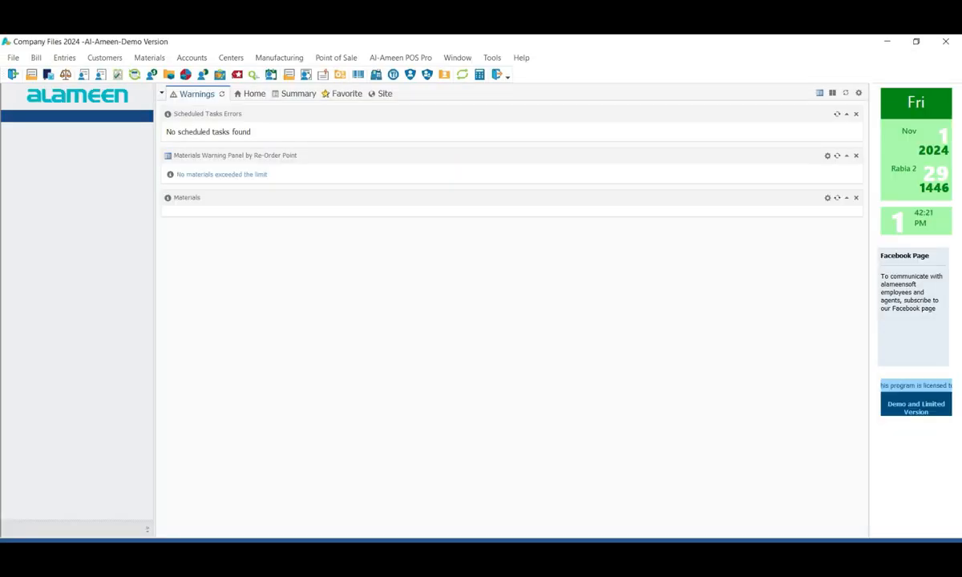
- Open the bills forms editor for invoices in Forms Management and go to the Purchase form
{"action": "left_click", "coordinate": [492, 58]}
{"action": "mouse_move", "coordinate": [458, 57]}
{"action": "mouse_move", "coordinate": [401, 58]}
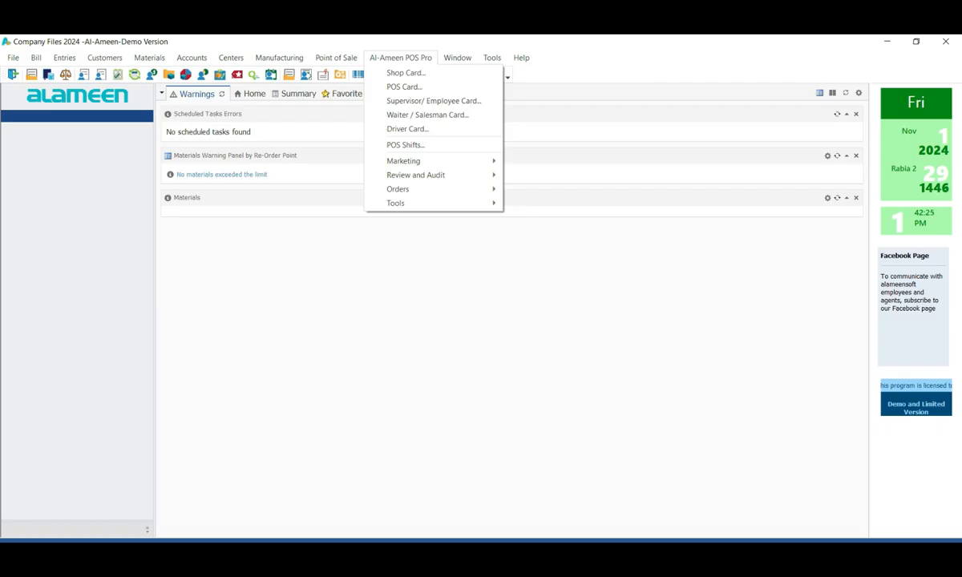
{"action": "mouse_move", "coordinate": [492, 58]}
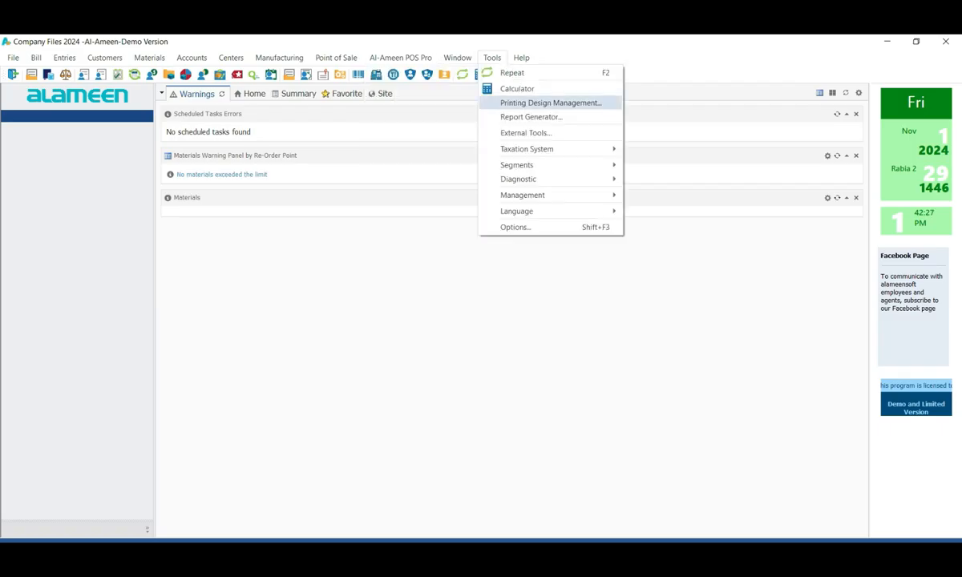
{"action": "mouse_move", "coordinate": [522, 195]}
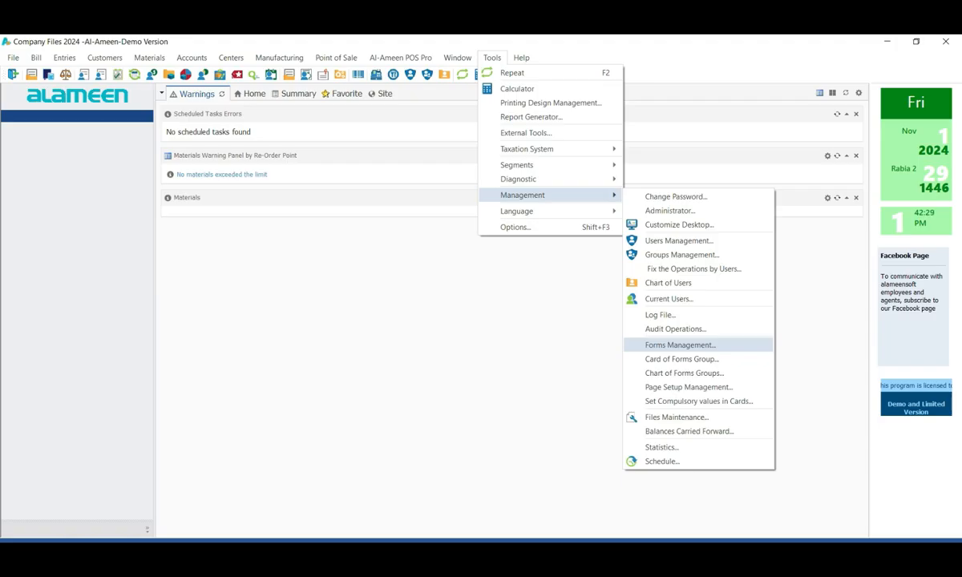
{"action": "left_click", "coordinate": [681, 345]}
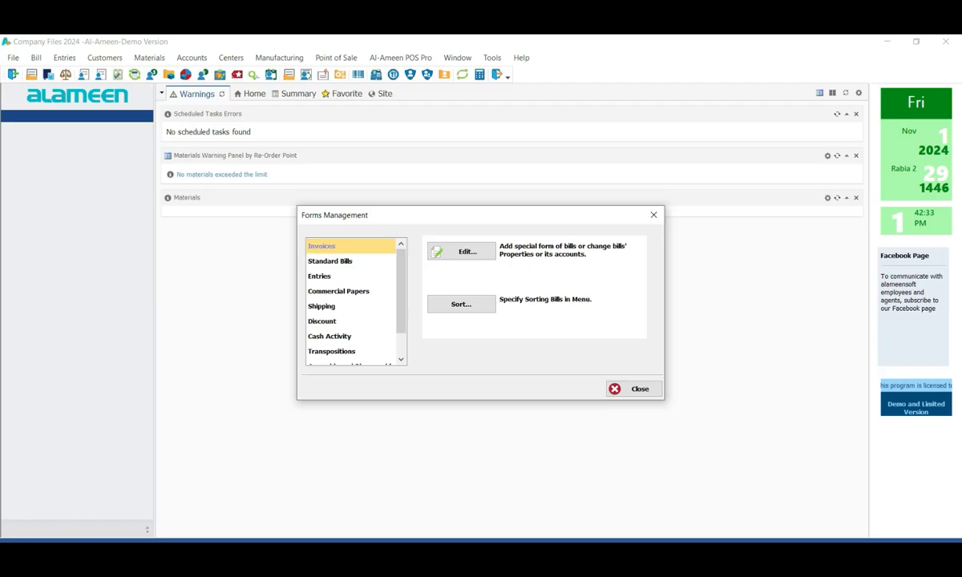
{"action": "key", "text": "Return"}
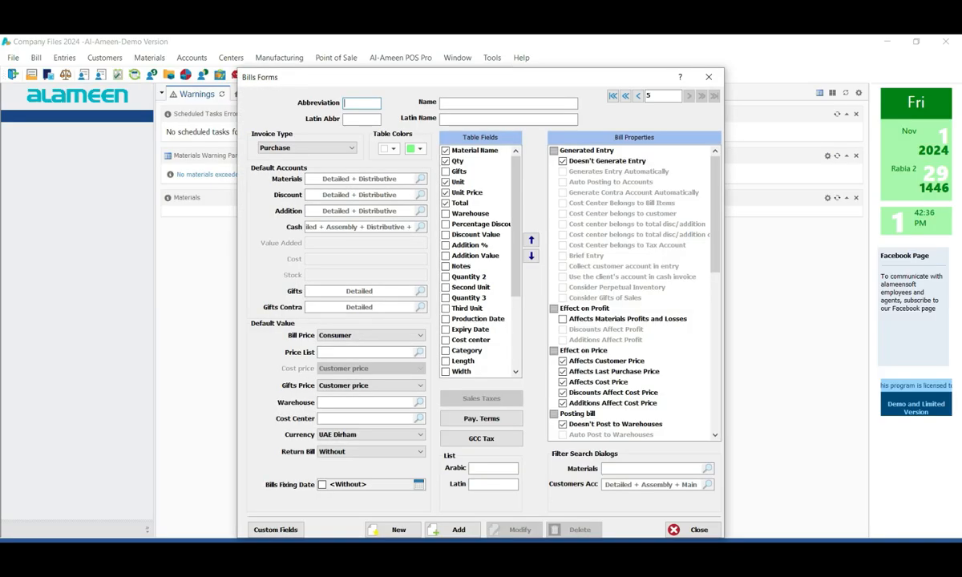
{"action": "left_click", "coordinate": [612, 96]}
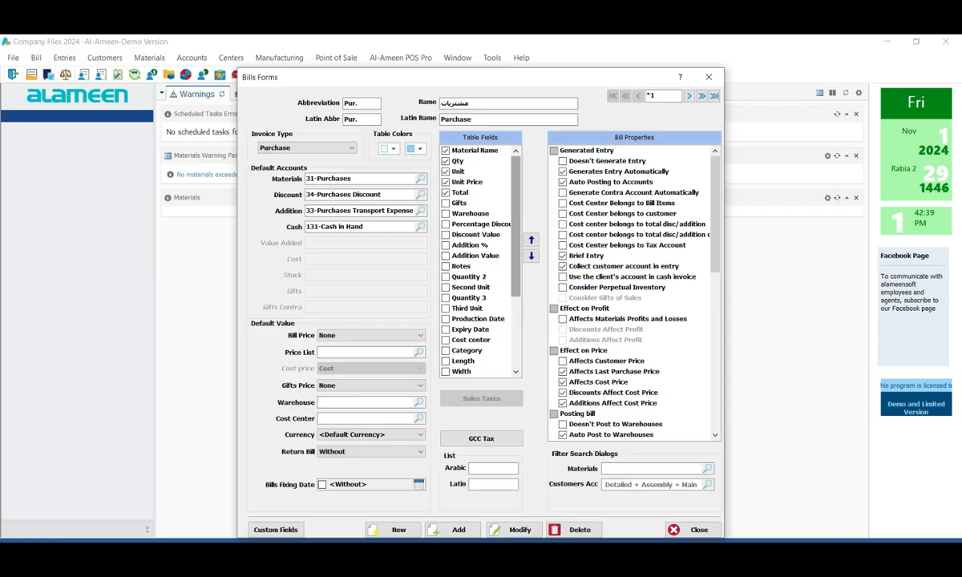
- Enable the Value Added %, Value Added and Customs Assessment table fields on the Purchase form and save the changes
{"action": "scroll", "coordinate": [479, 257], "scroll_direction": "down", "scroll_amount": 2}
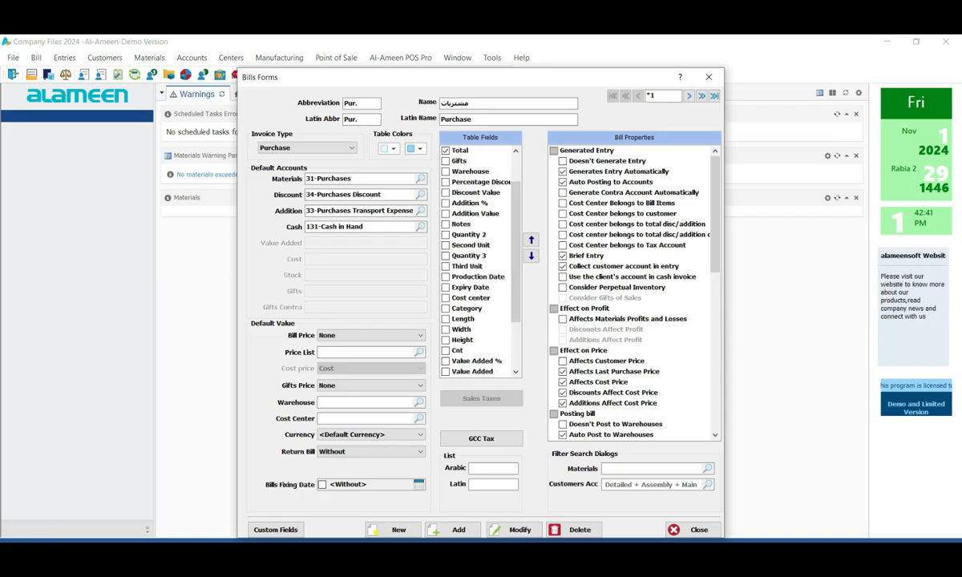
{"action": "scroll", "coordinate": [480, 256], "scroll_direction": "down", "scroll_amount": 3}
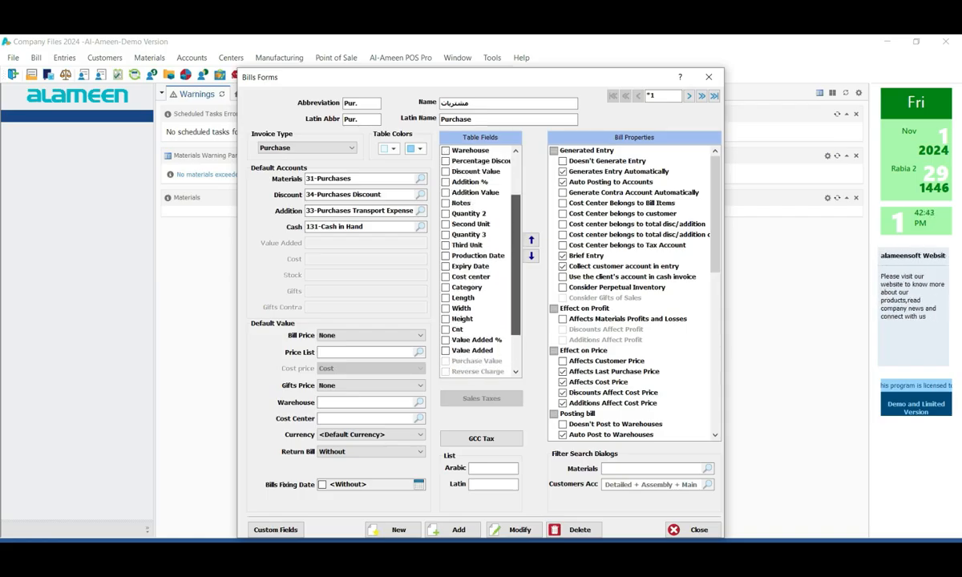
{"action": "left_click", "coordinate": [446, 329]}
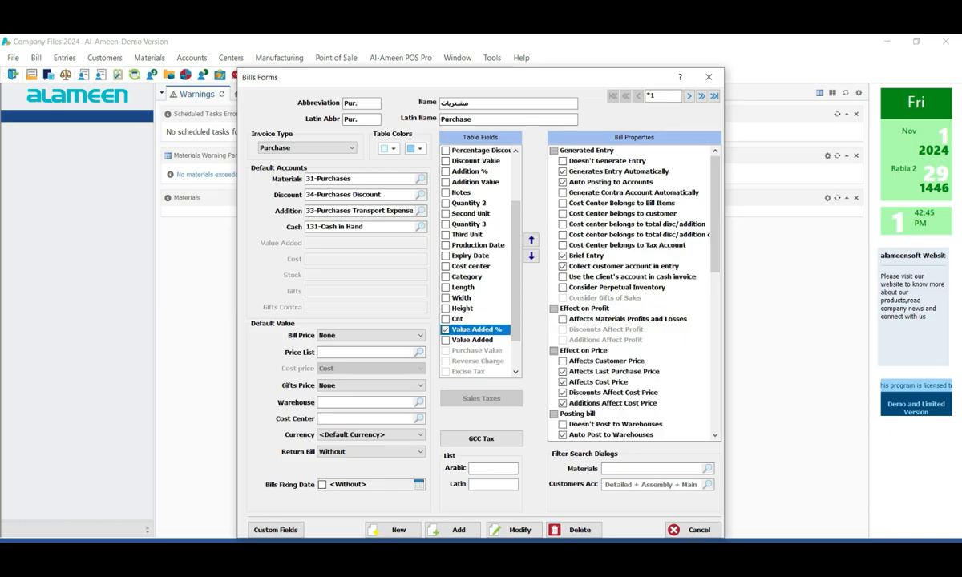
{"action": "left_click", "coordinate": [446, 340]}
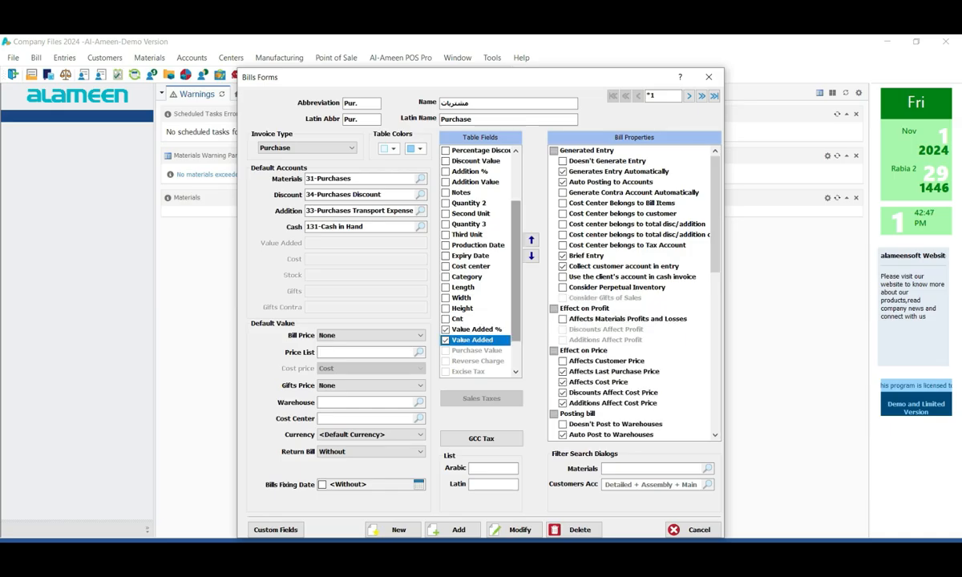
{"action": "scroll", "coordinate": [480, 261], "scroll_direction": "down", "scroll_amount": 4}
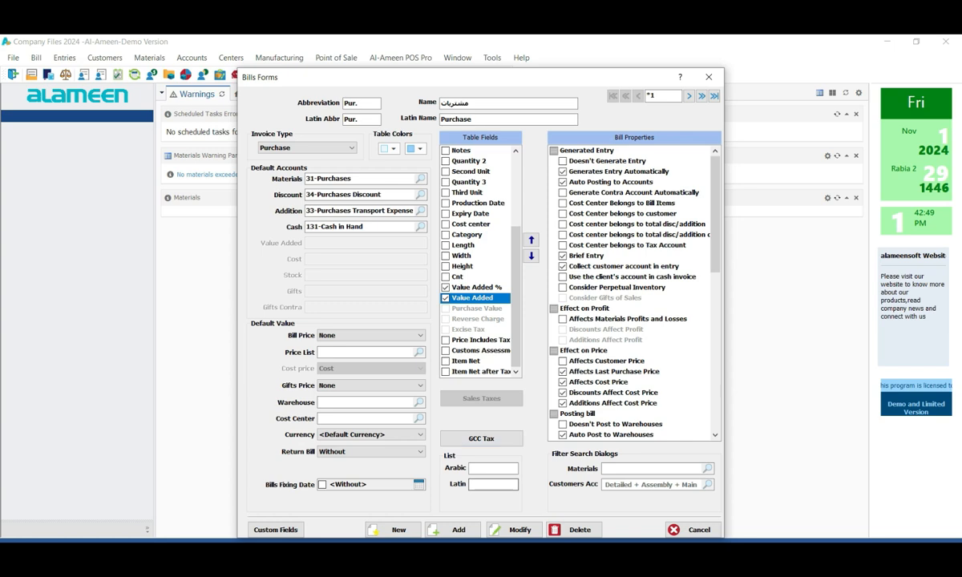
{"action": "left_click", "coordinate": [445, 350]}
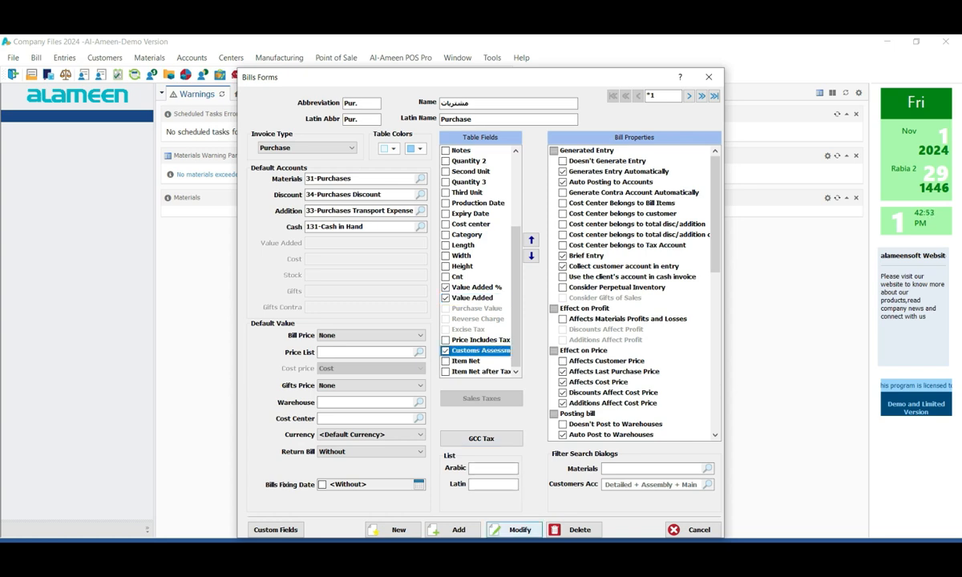
{"action": "left_click", "coordinate": [513, 530]}
{"action": "left_click", "coordinate": [522, 341]}
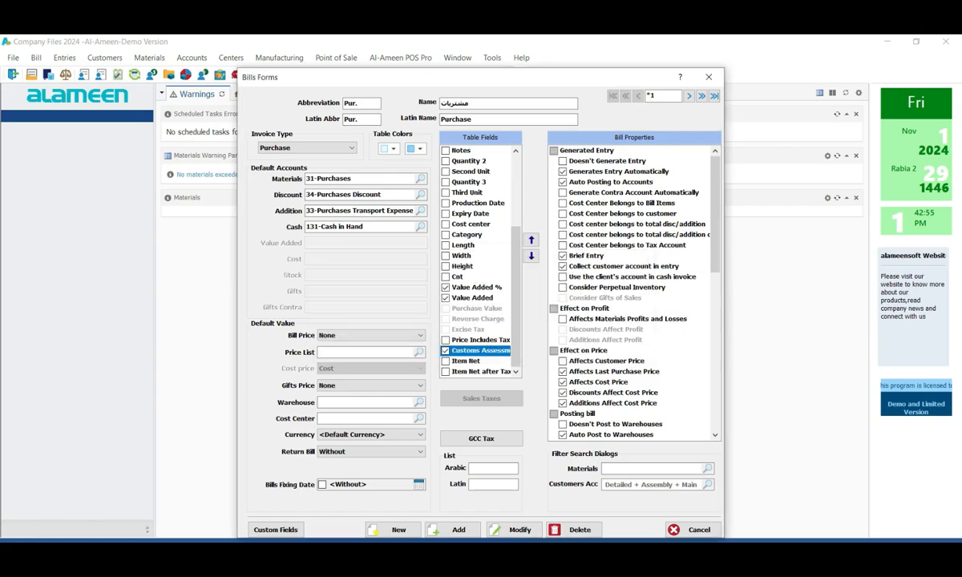
- Enable Reverse Charge in the Purchase form's GCC tax settings, with accounts 8131-Reverse Charges Tax and 8132-Reverse Charges Refund as contra
{"action": "left_click", "coordinate": [481, 439]}
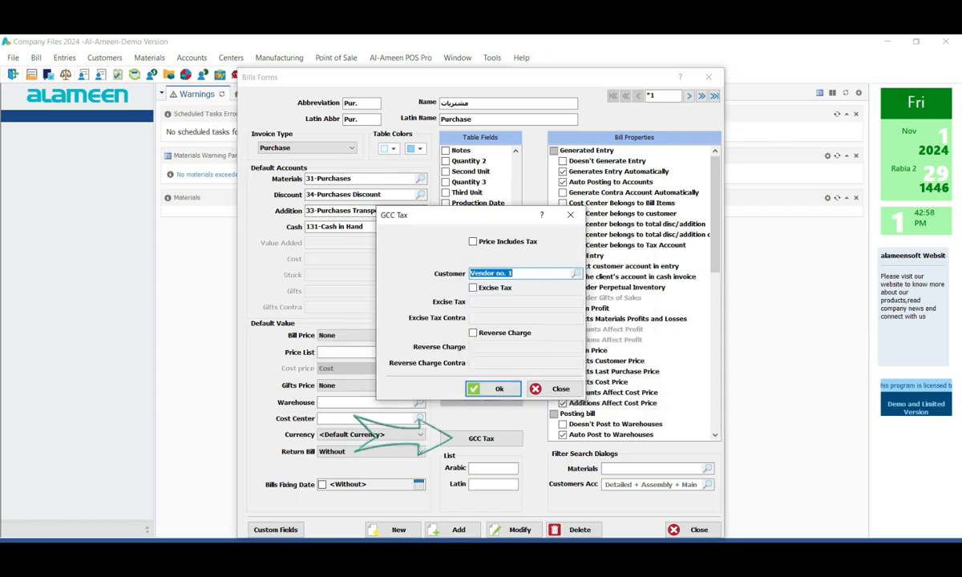
{"action": "left_click", "coordinate": [473, 333]}
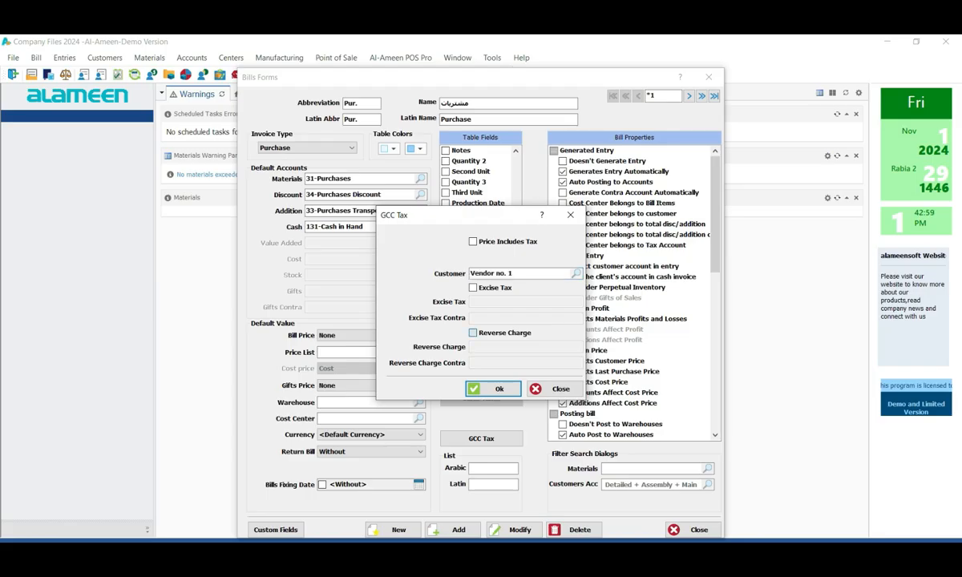
{"action": "left_click", "coordinate": [576, 347]}
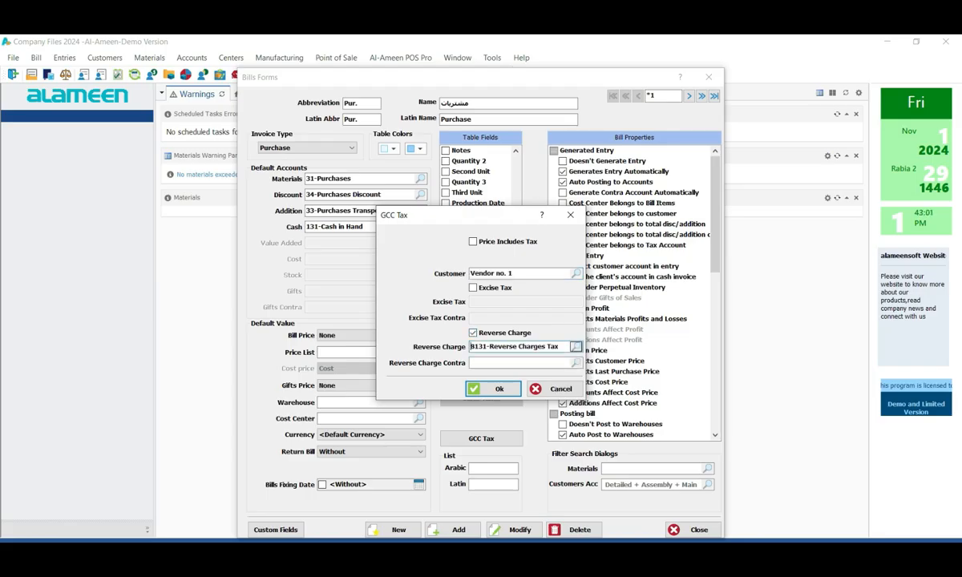
{"action": "left_click", "coordinate": [576, 363]}
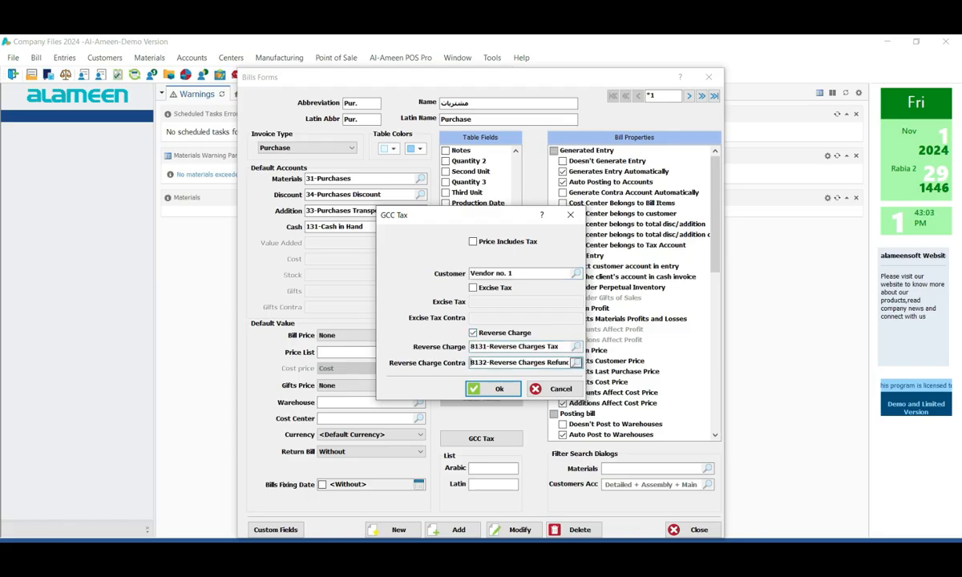
{"action": "left_click", "coordinate": [521, 347]}
{"action": "left_click", "coordinate": [521, 363]}
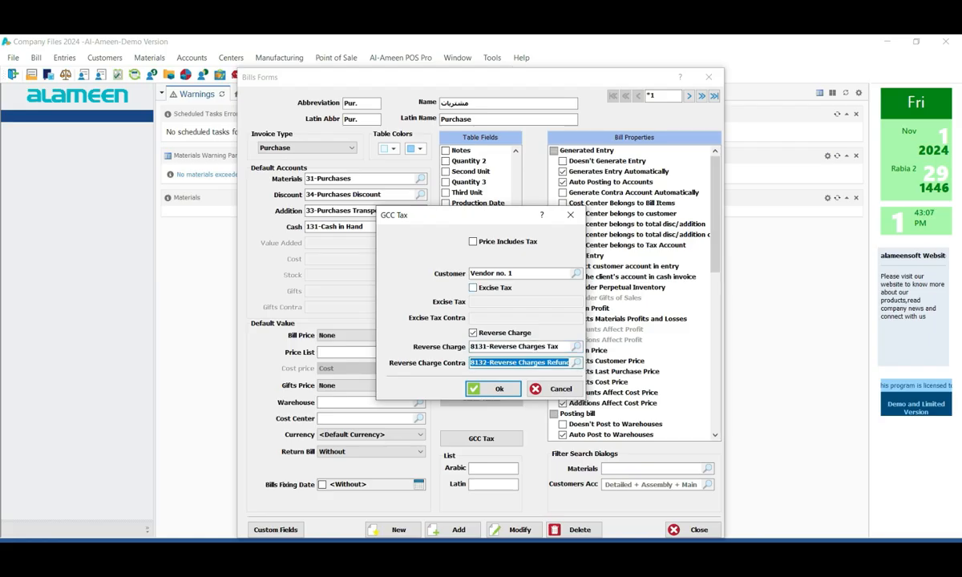
- Enable Excise Tax with account 821-Excise Tax and contra 822-Refund Excise Tax, then confirm and save the Purchase form
{"action": "left_click", "coordinate": [473, 288]}
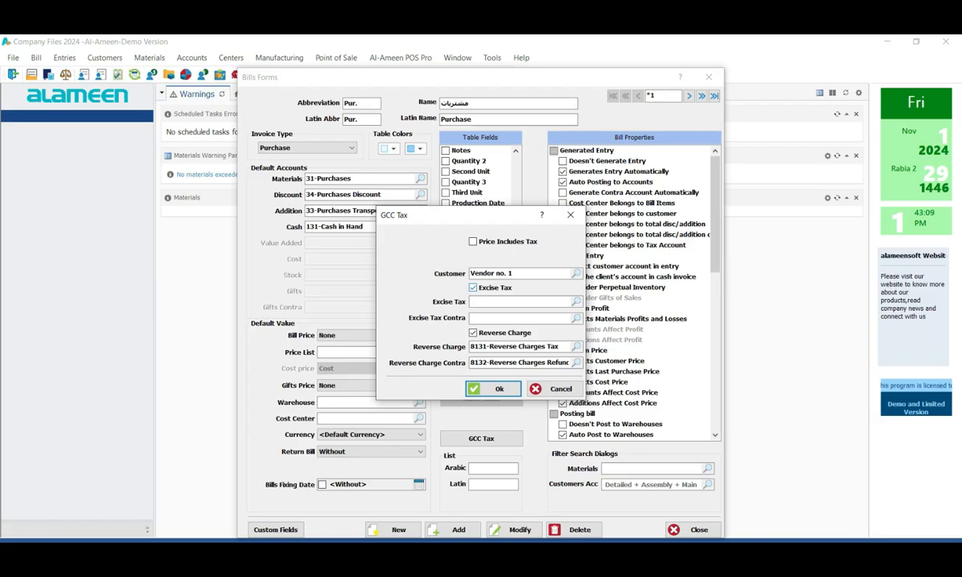
{"action": "left_click", "coordinate": [576, 302]}
{"action": "left_click", "coordinate": [575, 318]}
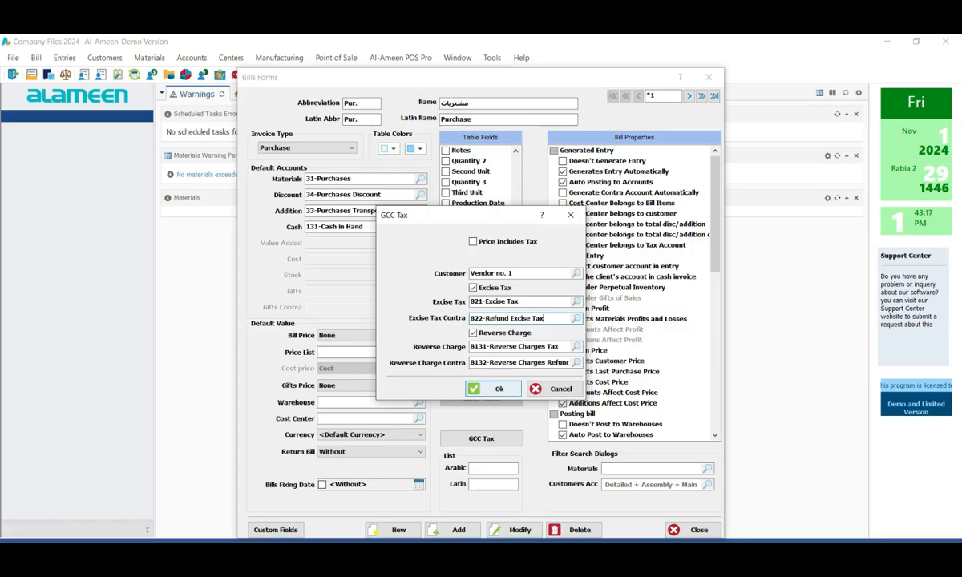
{"action": "key", "text": "Return"}
{"action": "left_click", "coordinate": [513, 529]}
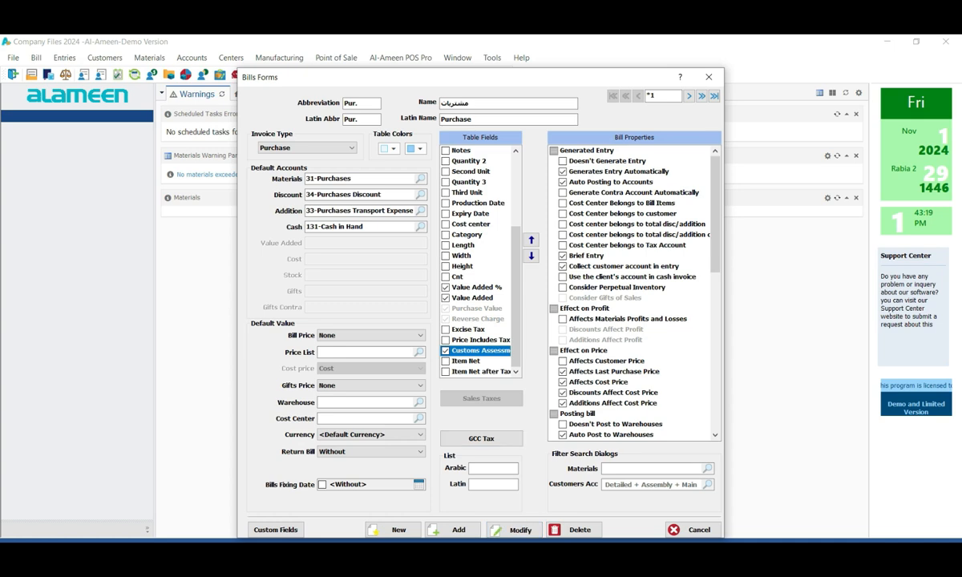
{"action": "left_click", "coordinate": [522, 341]}
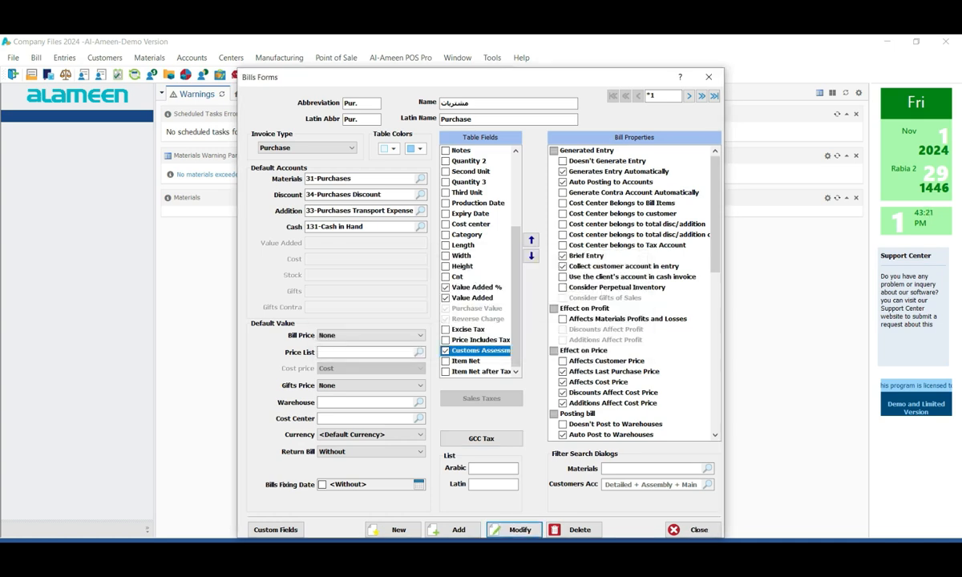
- On the Sales form, enable the table fields Value Added %, Value Added, Price Includes Tax, Item Net and Item Net after Tax
{"action": "left_click", "coordinate": [689, 96]}
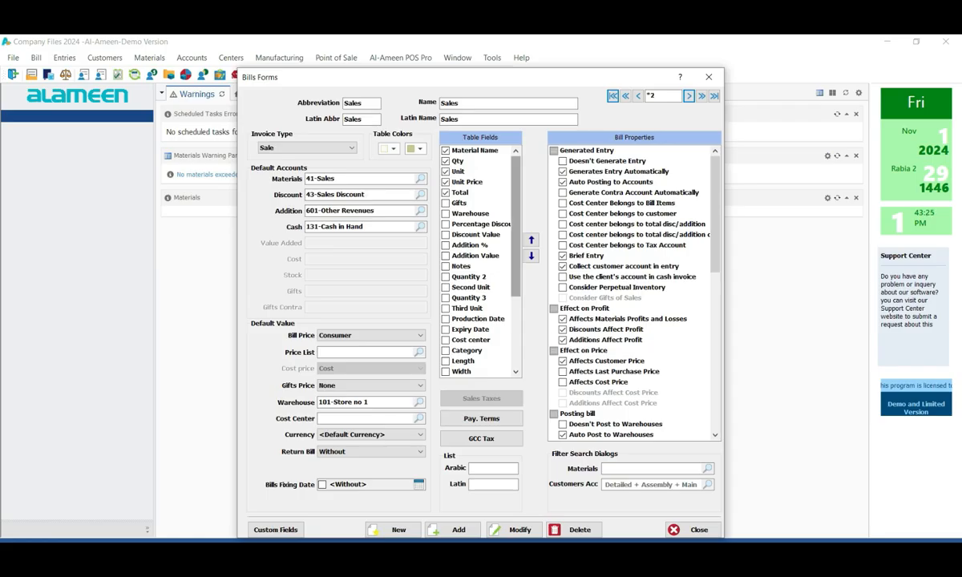
{"action": "scroll", "coordinate": [479, 260], "scroll_direction": "down", "scroll_amount": 3}
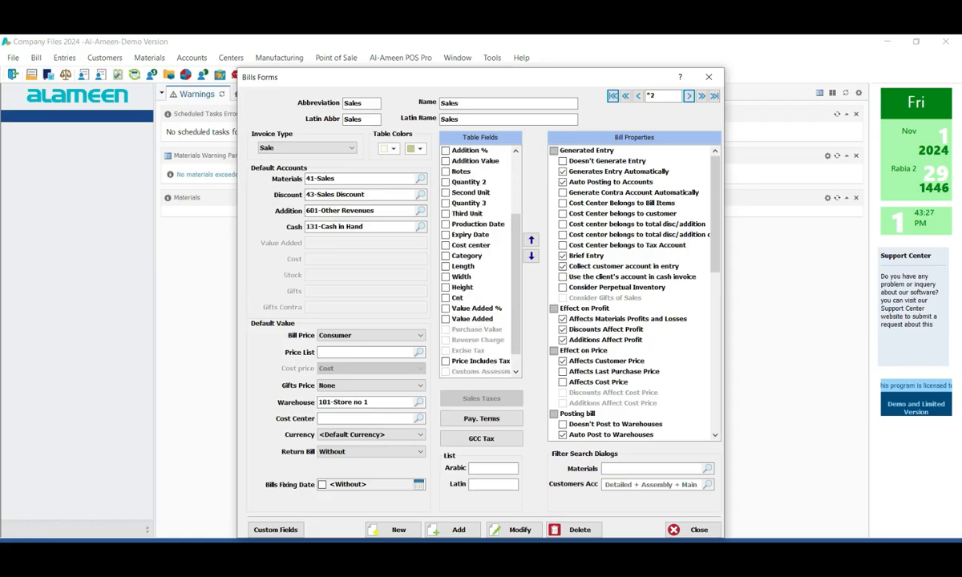
{"action": "left_click", "coordinate": [446, 319]}
{"action": "left_click", "coordinate": [445, 309]}
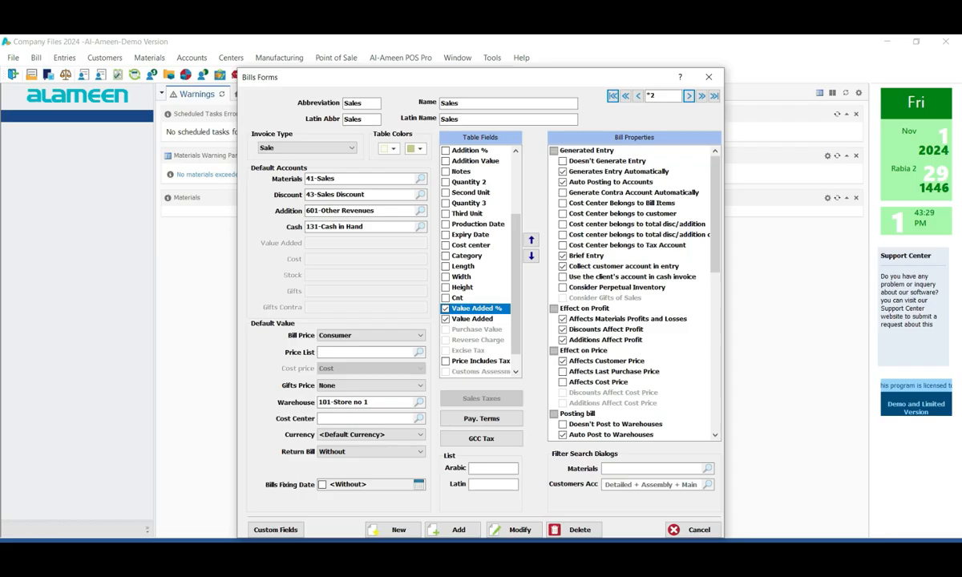
{"action": "scroll", "coordinate": [479, 261], "scroll_direction": "down", "scroll_amount": 1}
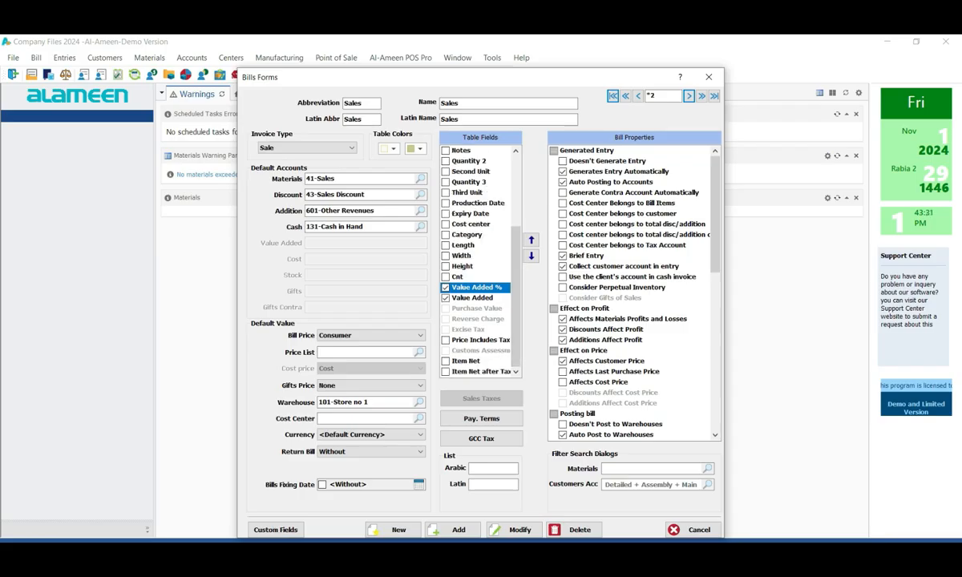
{"action": "left_click", "coordinate": [446, 340]}
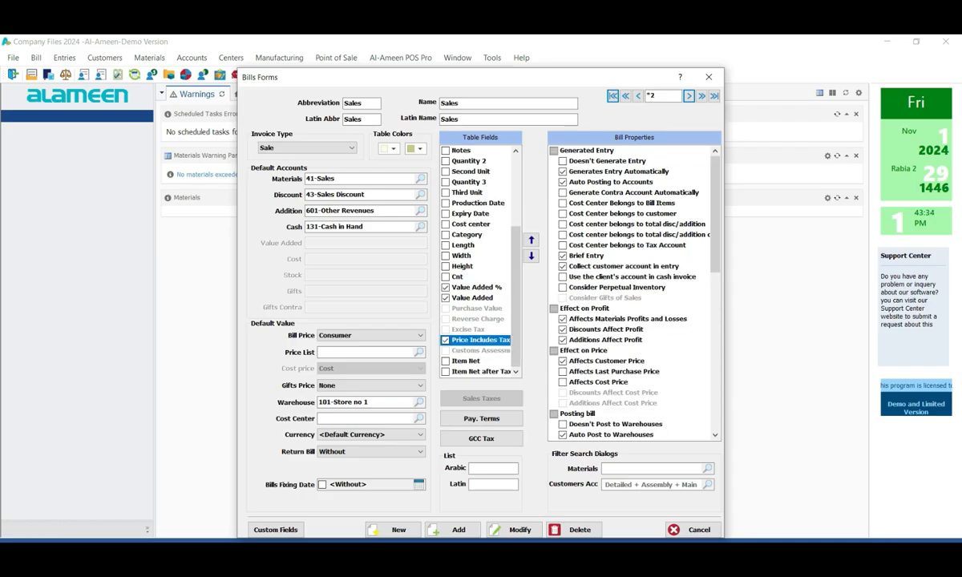
{"action": "left_click", "coordinate": [445, 362]}
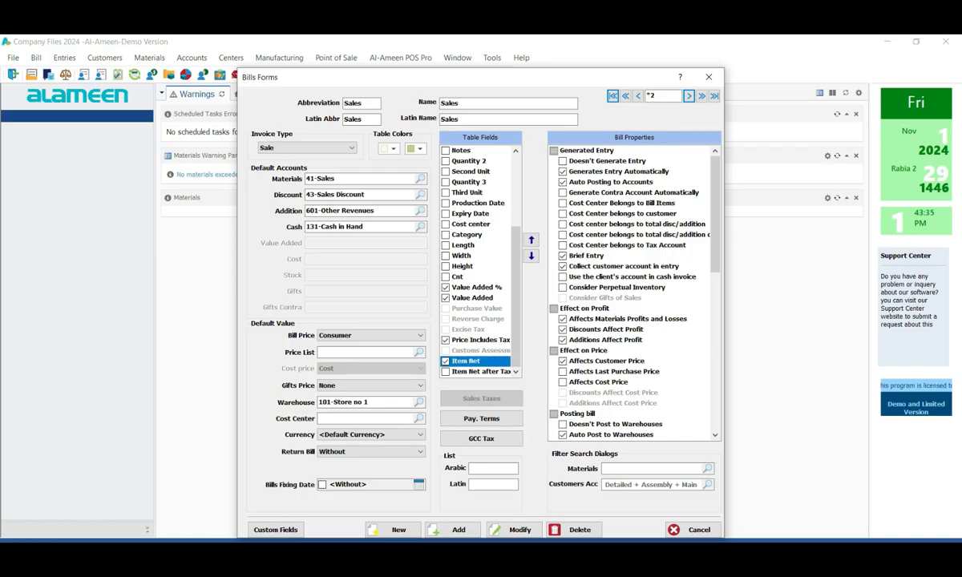
{"action": "left_click", "coordinate": [446, 372]}
- Move the Price Includes Tax field up the Sales form's table fields to sit directly below Unit Price
{"action": "left_click", "coordinate": [474, 340]}
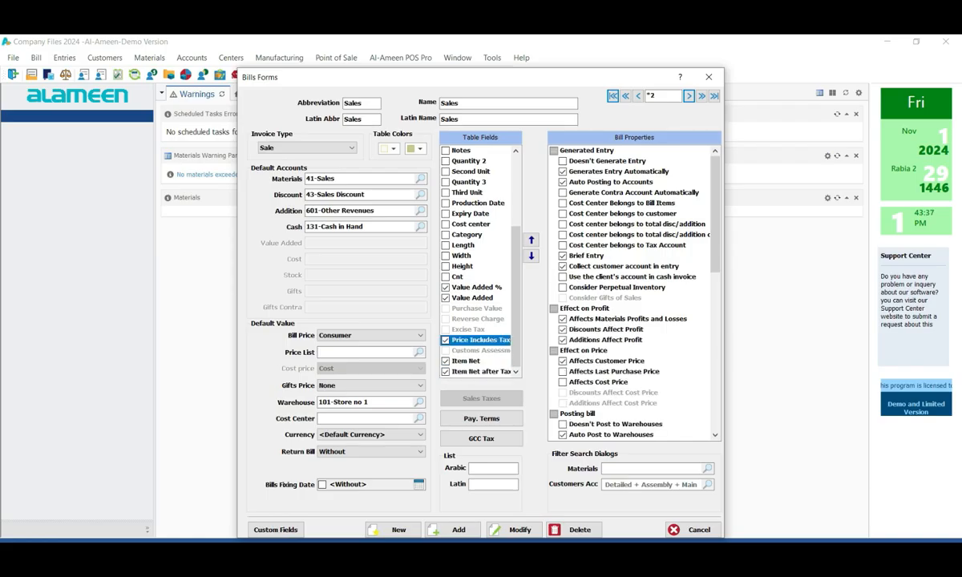
{"action": "left_click", "coordinate": [531, 240]}
{"action": "left_click", "coordinate": [530, 240]}
{"action": "left_click", "coordinate": [530, 240]}
{"action": "left_click", "coordinate": [530, 240]}
{"action": "left_click", "coordinate": [530, 239]}
{"action": "left_click", "coordinate": [531, 239]}
{"action": "left_click", "coordinate": [531, 240]}
{"action": "left_click", "coordinate": [531, 240]}
{"action": "left_click", "coordinate": [531, 240]}
{"action": "left_click", "coordinate": [530, 240]}
{"action": "left_click", "coordinate": [530, 240]}
{"action": "left_click", "coordinate": [530, 240]}
{"action": "left_click", "coordinate": [531, 240]}
{"action": "left_click", "coordinate": [530, 239]}
{"action": "left_click", "coordinate": [531, 239]}
{"action": "left_click", "coordinate": [530, 240]}
{"action": "left_click", "coordinate": [530, 240]}
{"action": "left_click", "coordinate": [531, 240]}
{"action": "left_click", "coordinate": [531, 240]}
{"action": "left_click", "coordinate": [531, 239]}
{"action": "left_click", "coordinate": [531, 240]}
{"action": "left_click", "coordinate": [530, 240]}
{"action": "left_click", "coordinate": [531, 240]}
{"action": "left_click", "coordinate": [531, 239]}
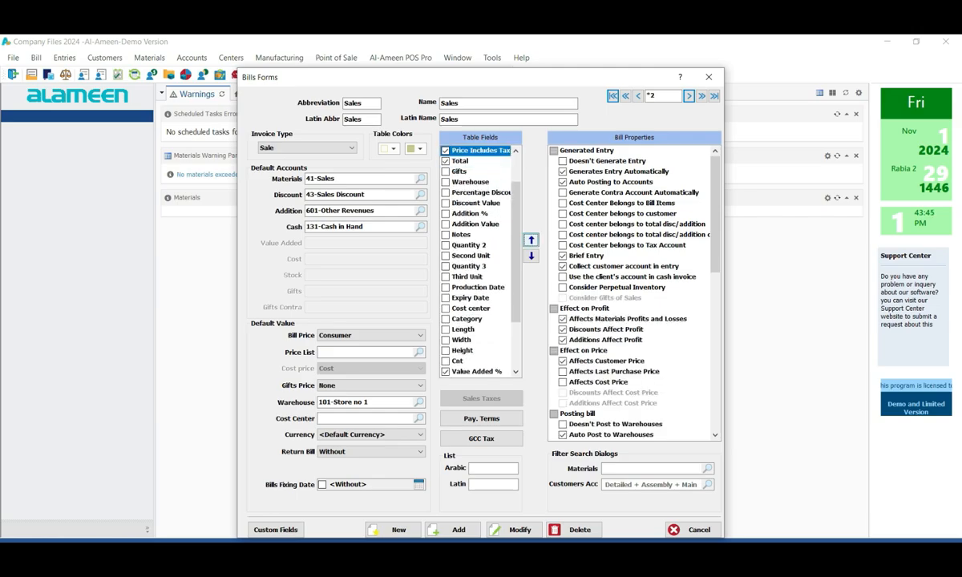
{"action": "left_click", "coordinate": [530, 239]}
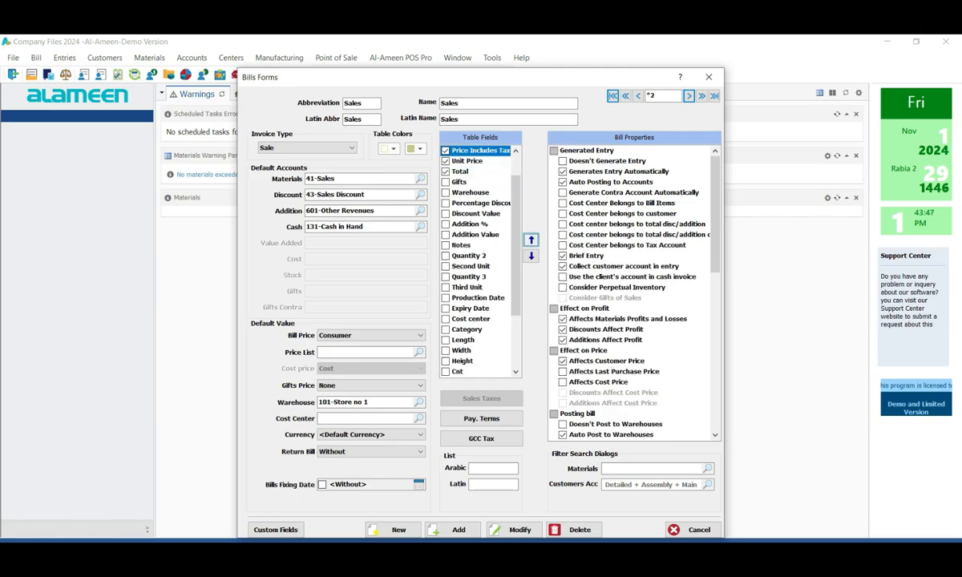
{"action": "left_click", "coordinate": [531, 255]}
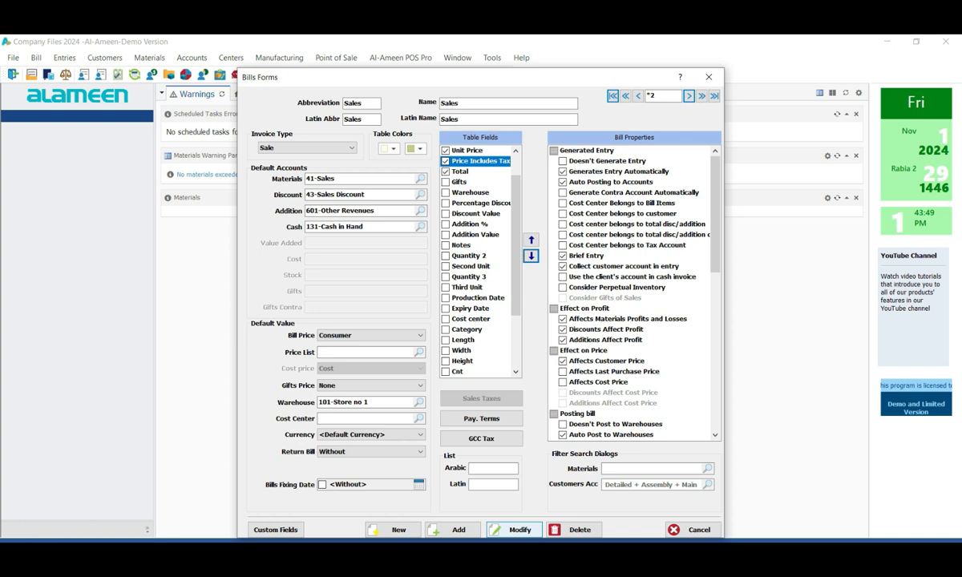
- Save the changes to the Sales form and close the bills forms editor
{"action": "left_click", "coordinate": [513, 529]}
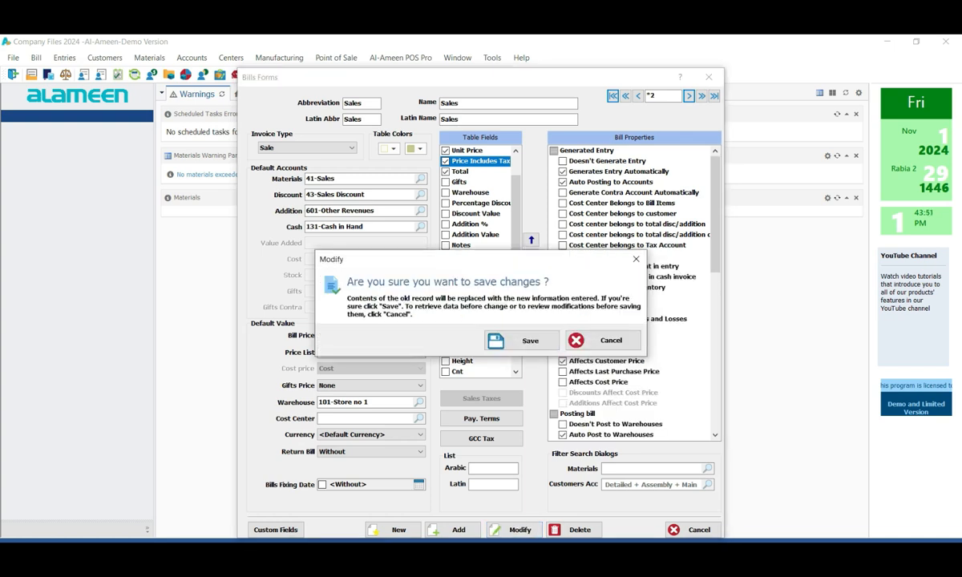
{"action": "left_click", "coordinate": [522, 340]}
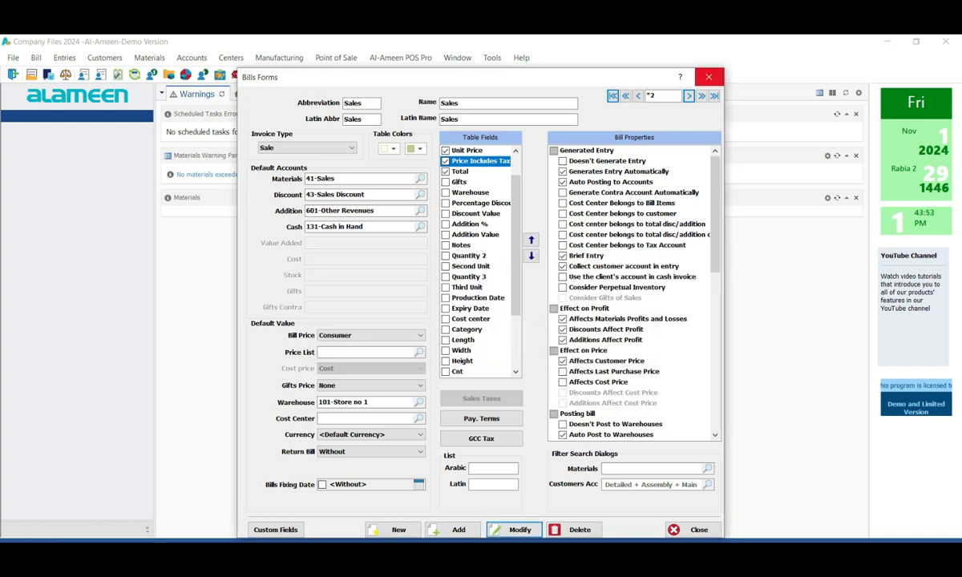
{"action": "left_click", "coordinate": [708, 77]}
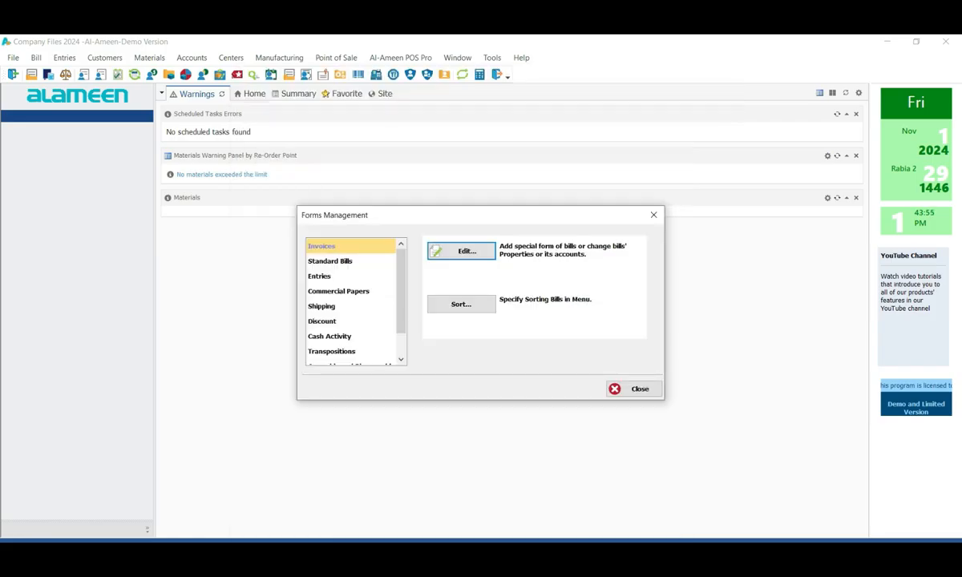
- Close the forms management window, start a new Sales bill and add Lacnor Essentials Apple Juice - 180 ML as its first material
{"action": "left_click", "coordinate": [653, 214]}
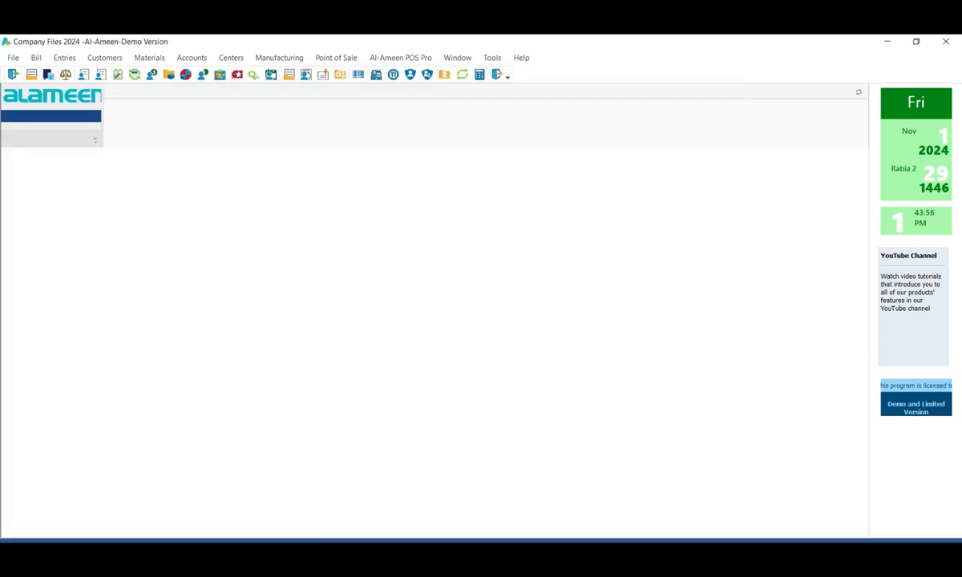
{"action": "left_click", "coordinate": [36, 57]}
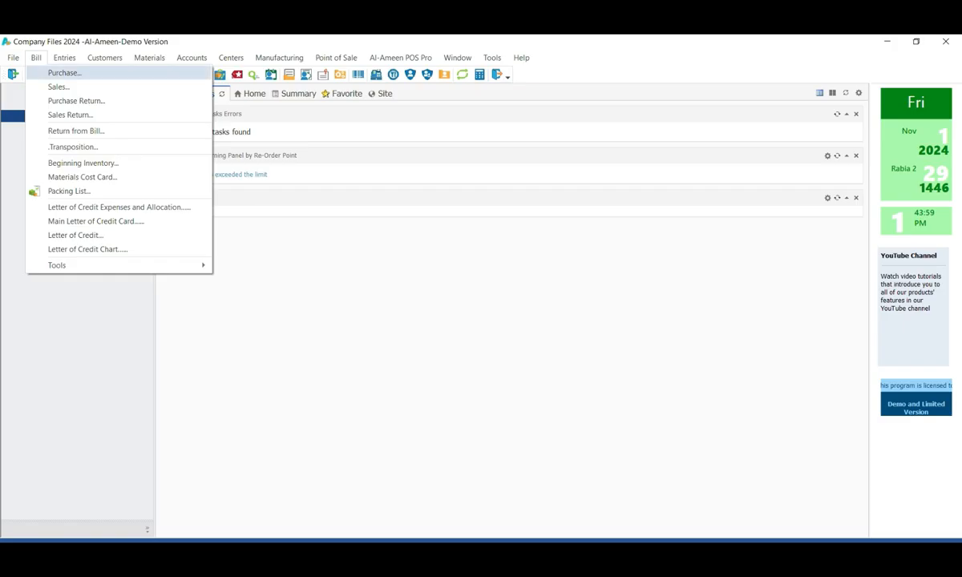
{"action": "left_click", "coordinate": [58, 87]}
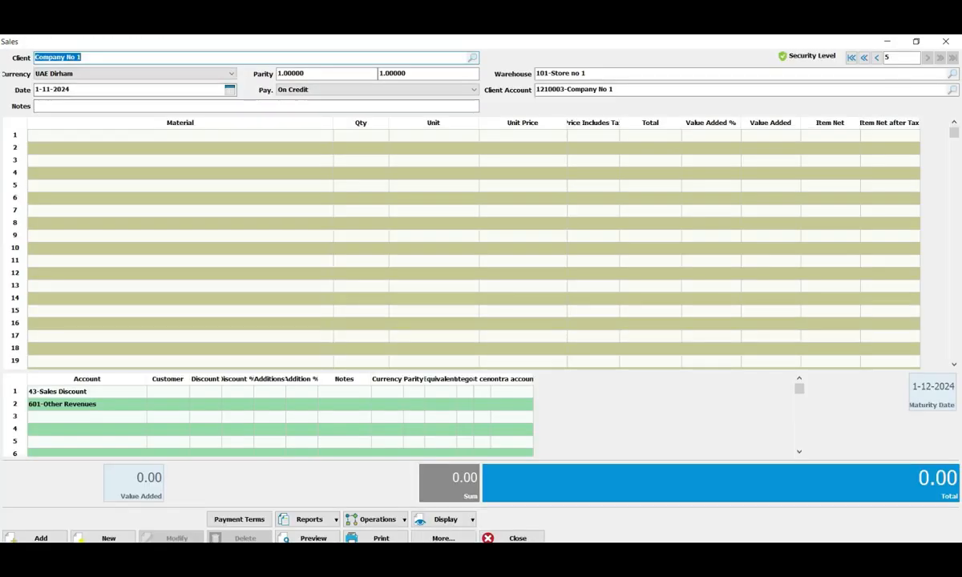
{"action": "left_click", "coordinate": [180, 135]}
{"action": "type", "text": "I"}
{"action": "type", "text": "ac"}
{"action": "key", "text": "Return"}
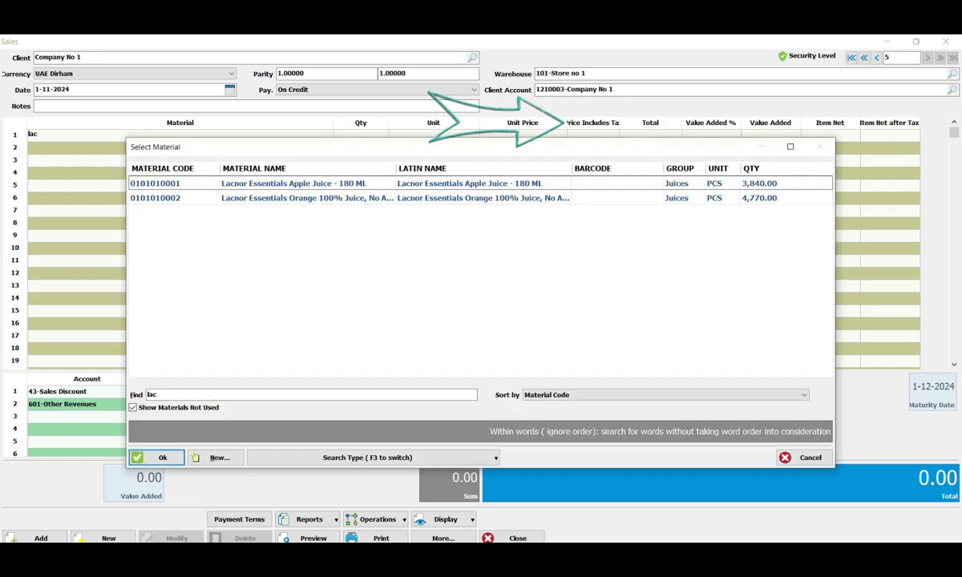
{"action": "key", "text": "Return"}
- Set the apple juice line on the Sales bill to a quantity of 100 and a unit price of 10
{"action": "type", "text": "100"}
{"action": "key", "text": "Return"}
{"action": "type", "text": "10"}
{"action": "key", "text": "Return"}
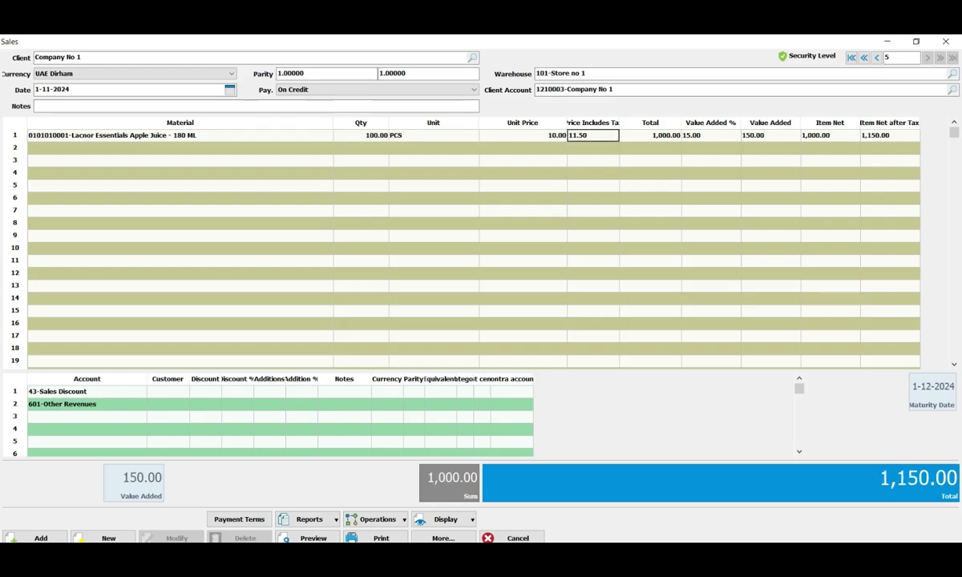
- Set the apple juice line's Price Includes Tax to 10 and widen that column to fit its full heading
{"action": "left_click", "coordinate": [522, 135]}
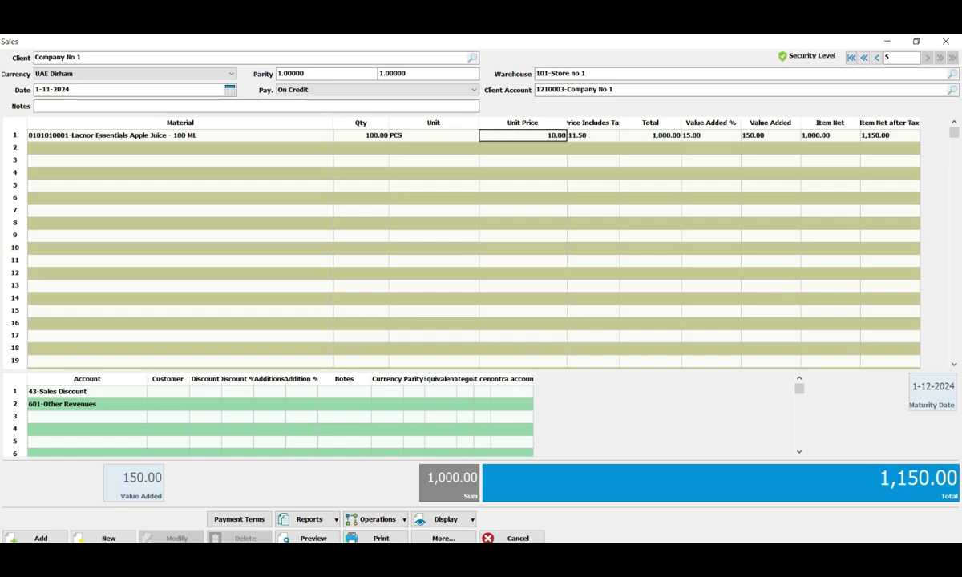
{"action": "left_click", "coordinate": [593, 135]}
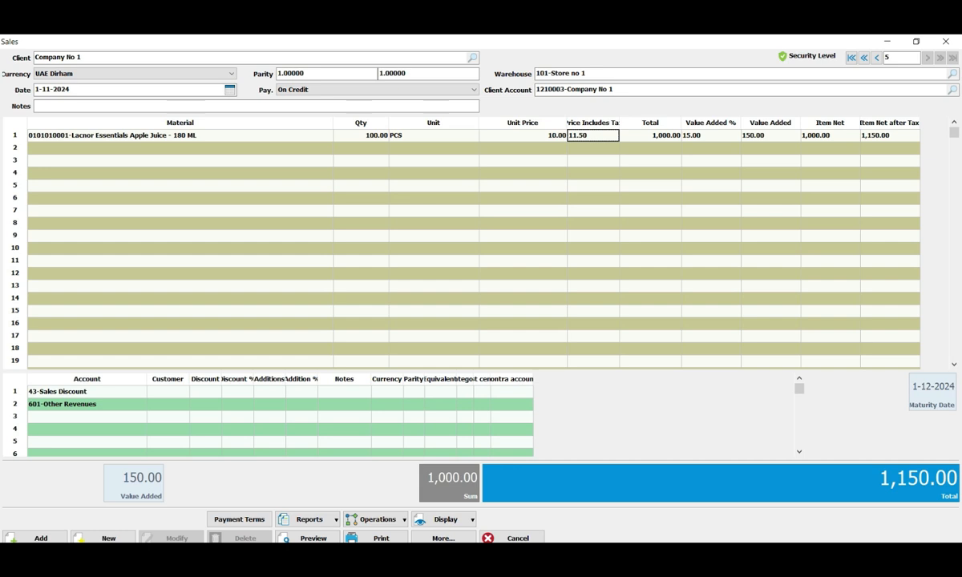
{"action": "type", "text": "10"}
{"action": "key", "text": "Tab"}
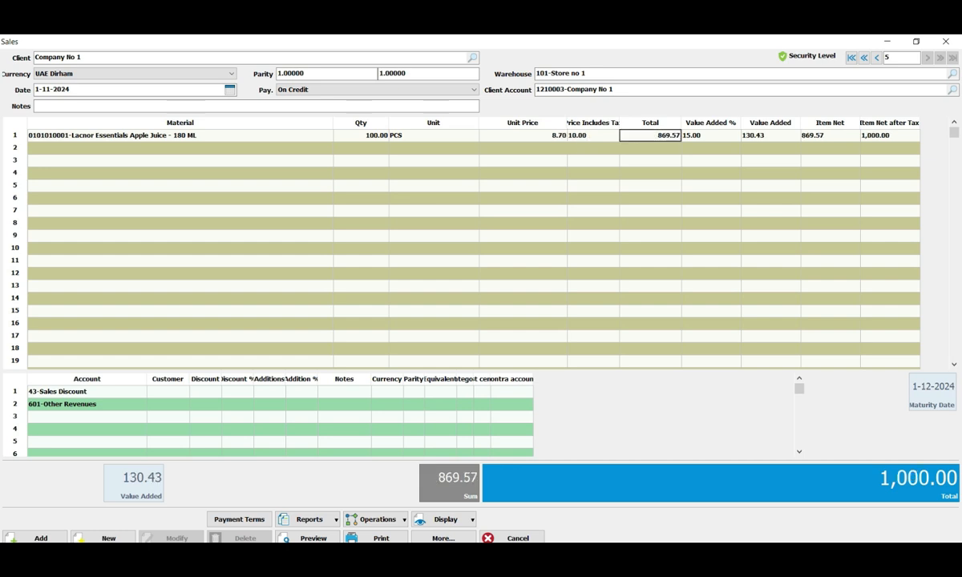
{"action": "left_click_drag", "start_coordinate": [619, 123], "coordinate": [644, 122]}
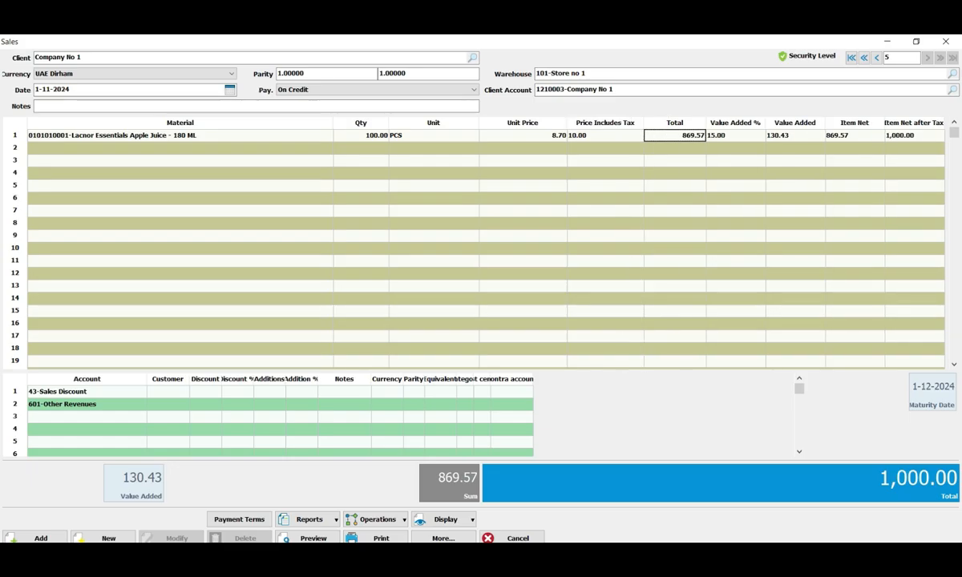
- Set the unit price of the apple juice line on the Sales bill to 15
{"action": "left_click", "coordinate": [605, 135]}
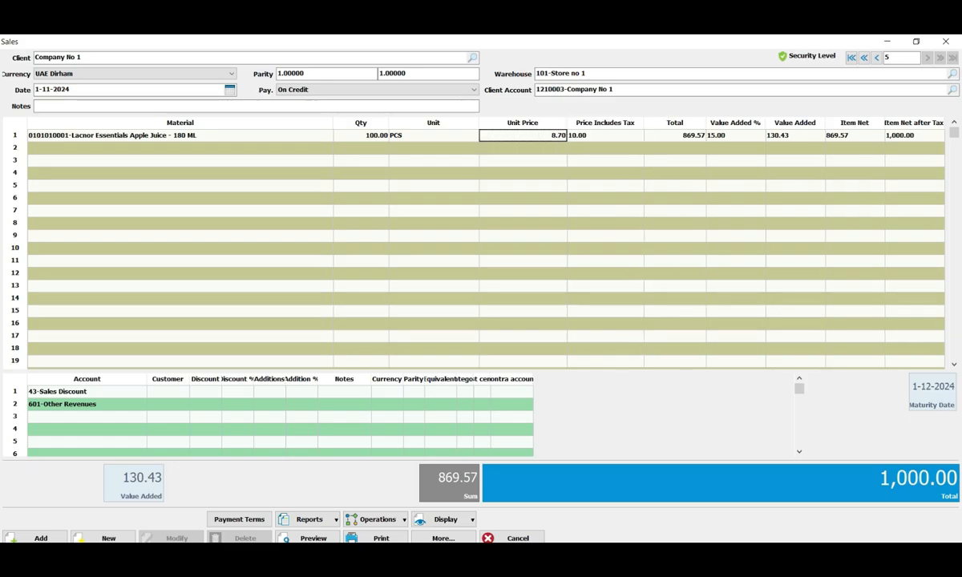
{"action": "type", "text": "15"}
{"action": "key", "text": "Return"}
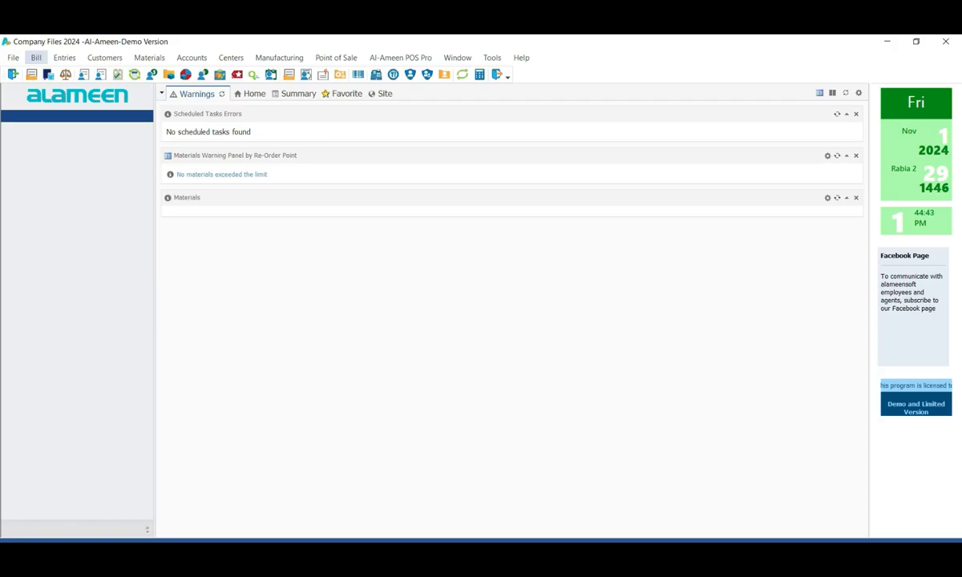
- Start a new Purchase bill for Vendor no. 1 and add Lacnor Essentials Apple Juice - 180 ML as its first material
{"action": "left_click", "coordinate": [36, 58]}
{"action": "left_click", "coordinate": [36, 57]}
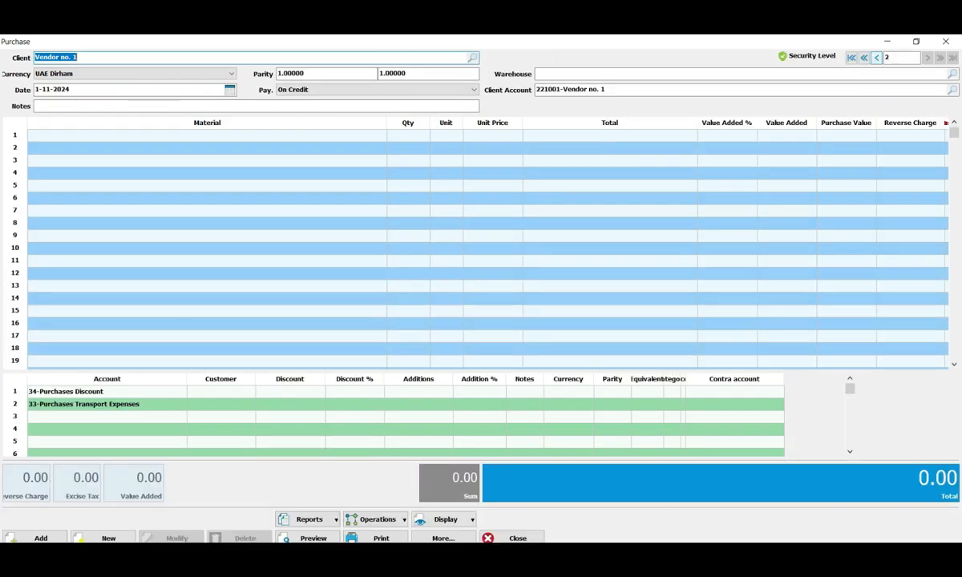
{"action": "left_click", "coordinate": [207, 135]}
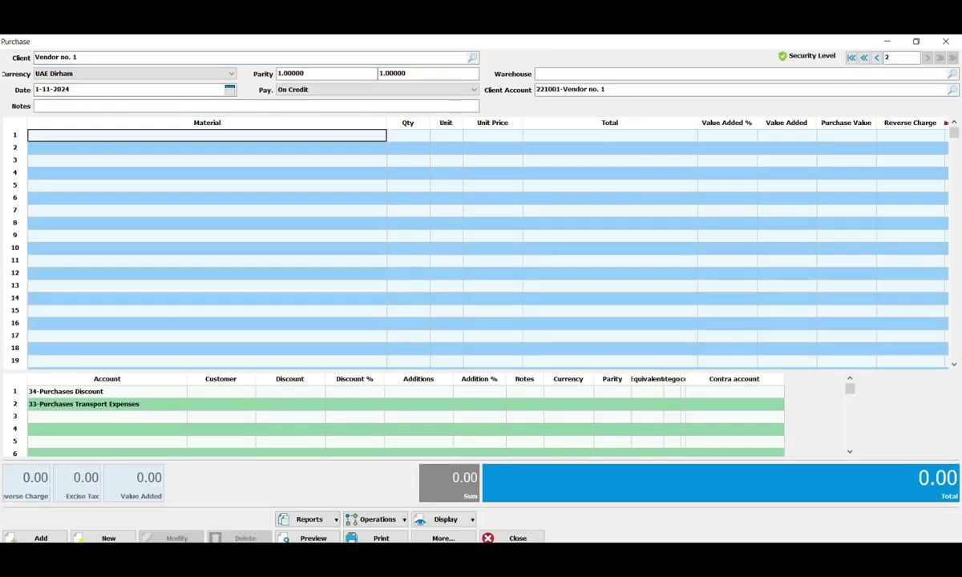
{"action": "left_click", "coordinate": [207, 58]}
{"action": "left_click", "coordinate": [207, 136]}
{"action": "type", "text": "lac"}
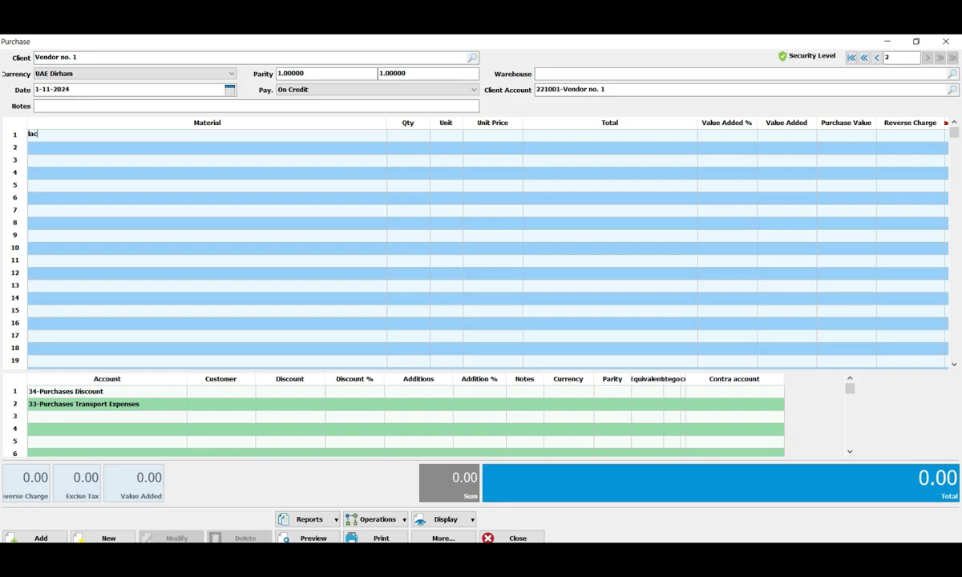
{"action": "key", "text": "Return"}
{"action": "key", "text": "Return"}
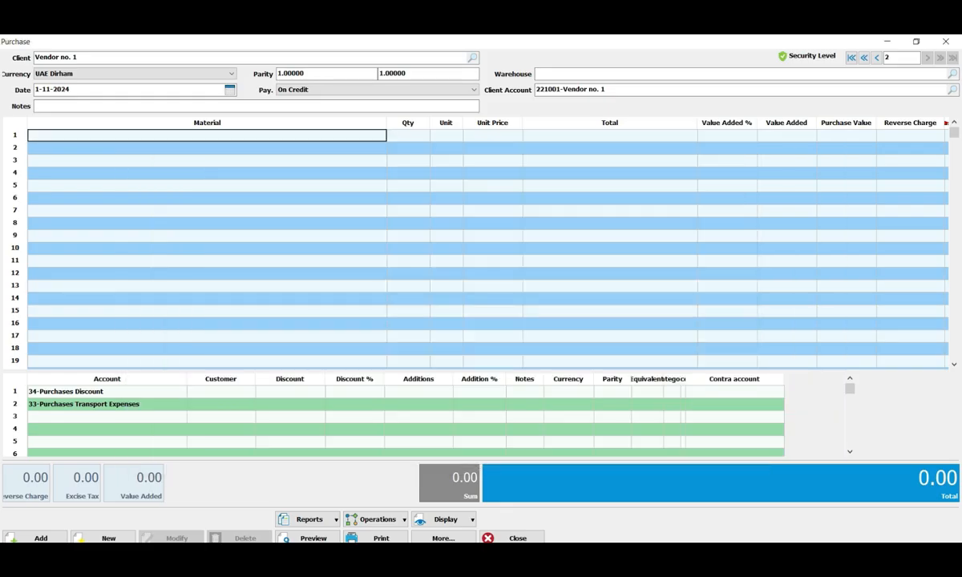
- Set the purchase line's quantity to 1000, agreeing to change the material's maximum limit, and its unit price to 5
{"action": "type", "text": "1000"}
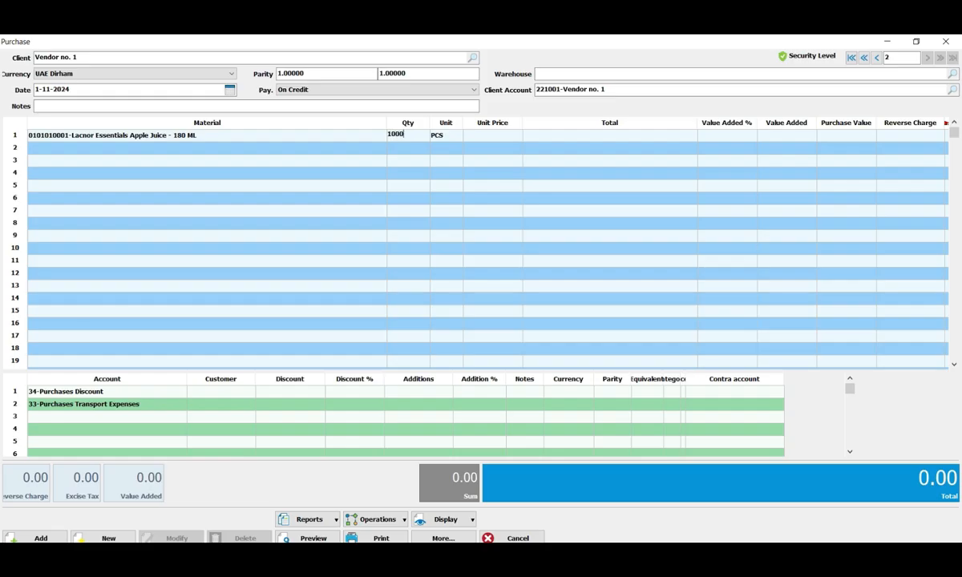
{"action": "key", "text": "Return"}
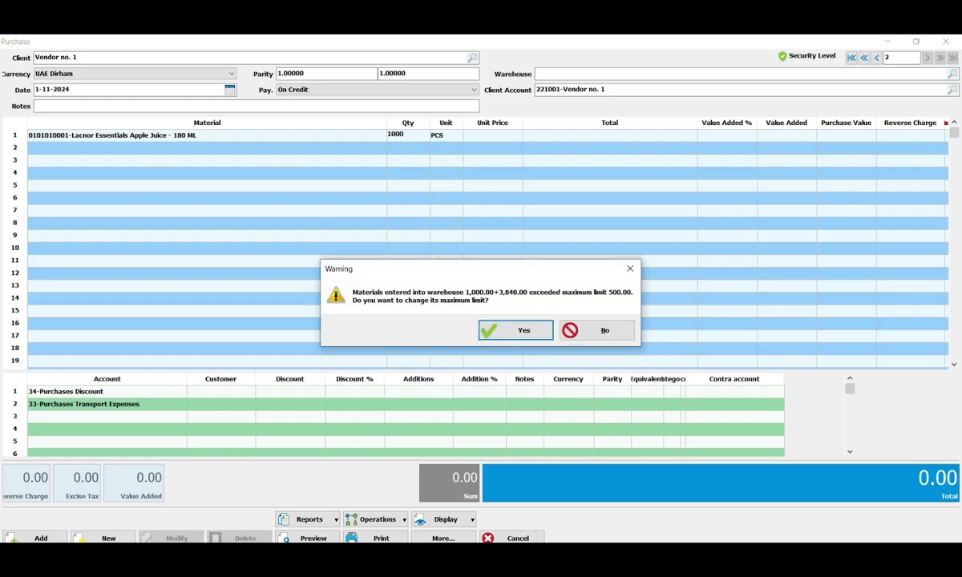
{"action": "key", "text": "Return"}
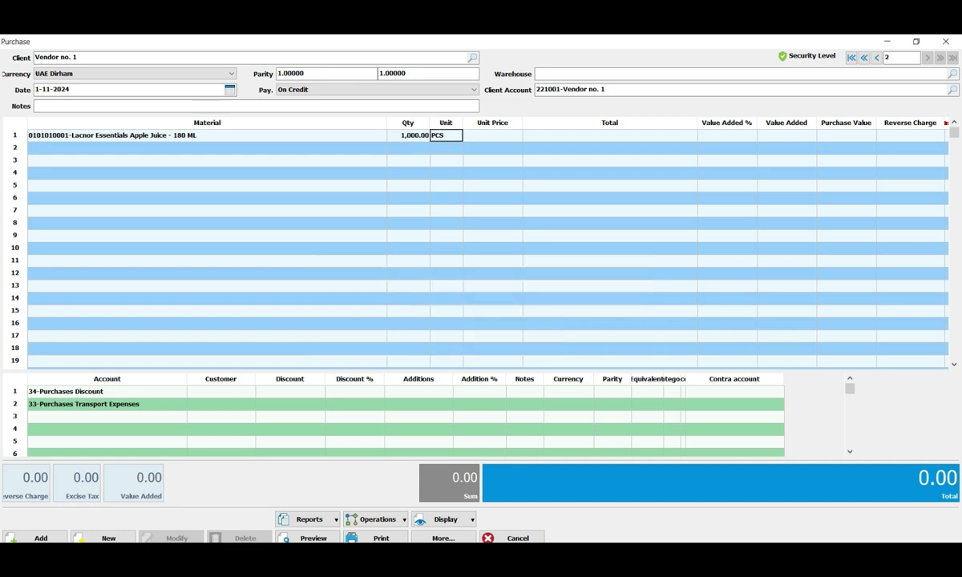
{"action": "key", "text": "Return"}
{"action": "type", "text": "5"}
{"action": "key", "text": "Return"}
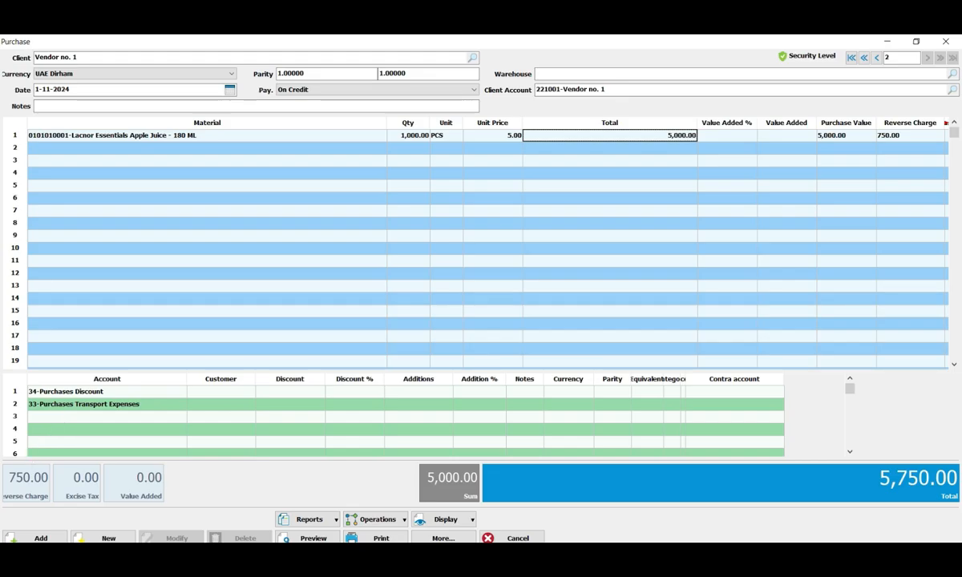
- In the Purchase bill's additional information, switch the tax treatment to imports accounted through customs with a value of 6000 and confirm
{"action": "left_click", "coordinate": [909, 135]}
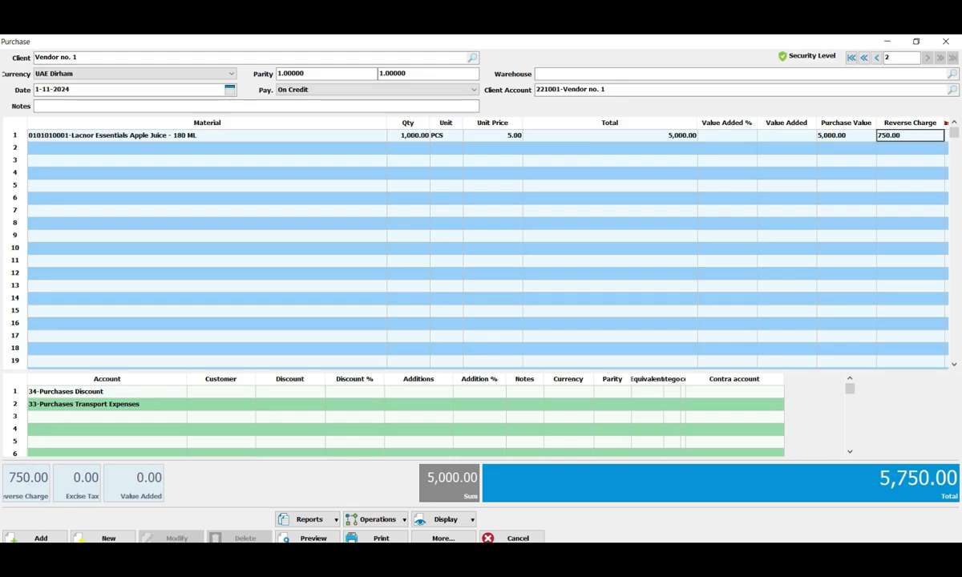
{"action": "key", "text": "Tab"}
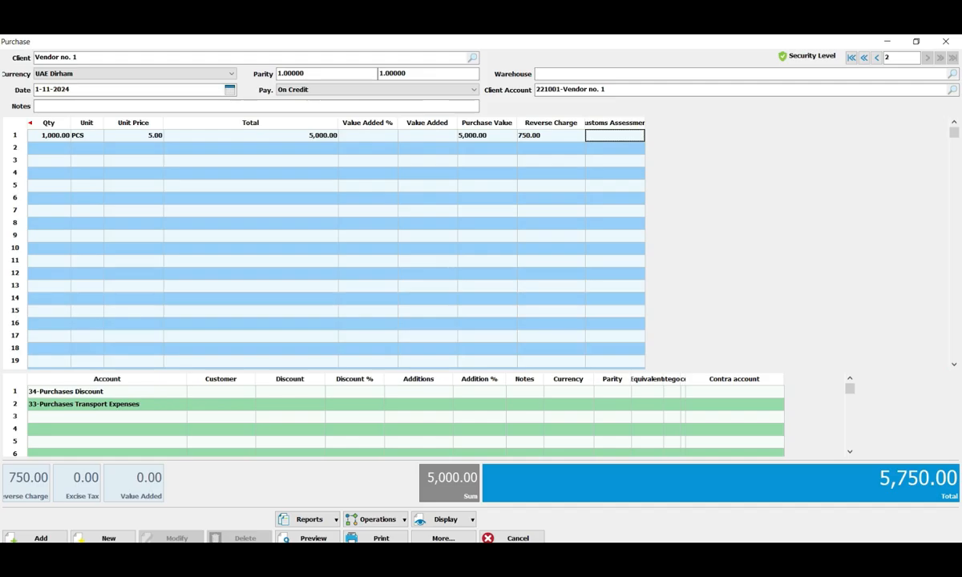
{"action": "left_click", "coordinate": [444, 537]}
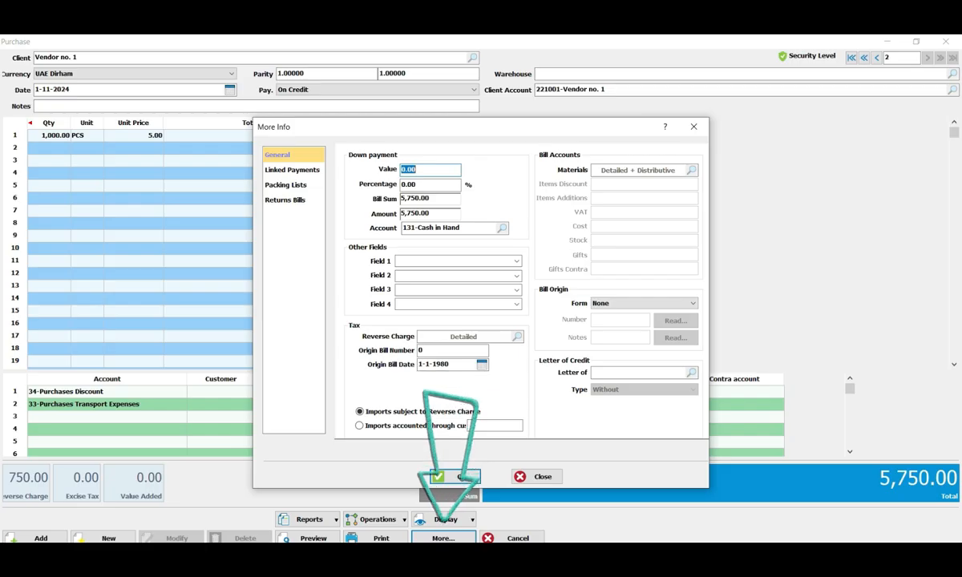
{"action": "left_click", "coordinate": [359, 425]}
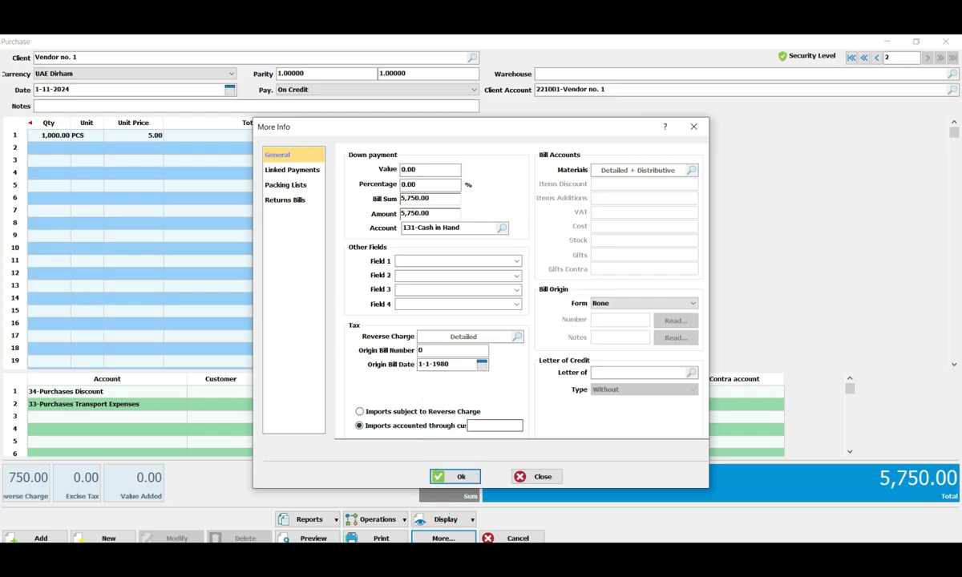
{"action": "type", "text": "500"}
{"action": "key", "text": "BackSpace"}
{"action": "key", "text": "BackSpace"}
{"action": "key", "text": "BackSpace"}
{"action": "type", "text": "6000"}
{"action": "key", "text": "Return"}
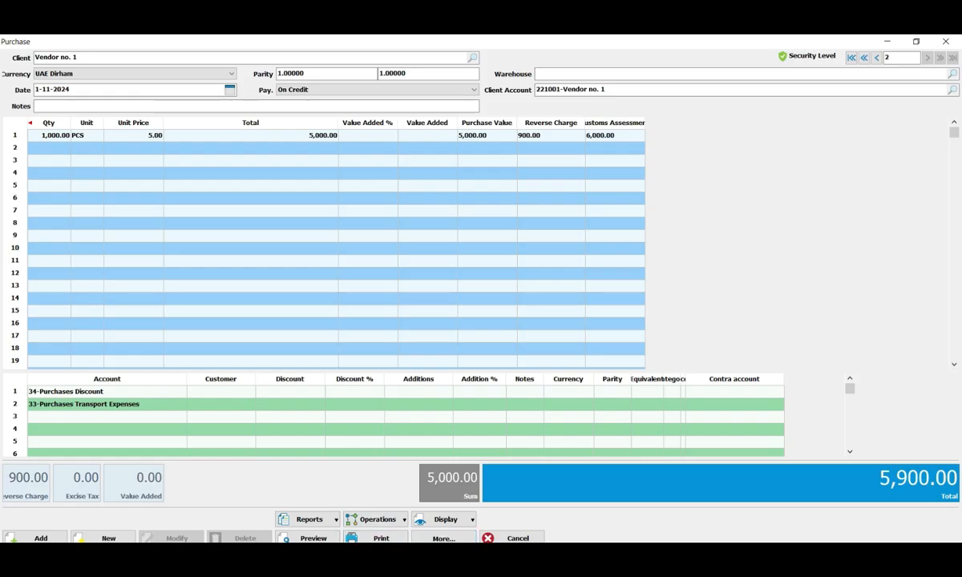
- Change the Purchase bill's value for imports accounted through customs to 4500 and confirm
{"action": "left_click", "coordinate": [443, 538]}
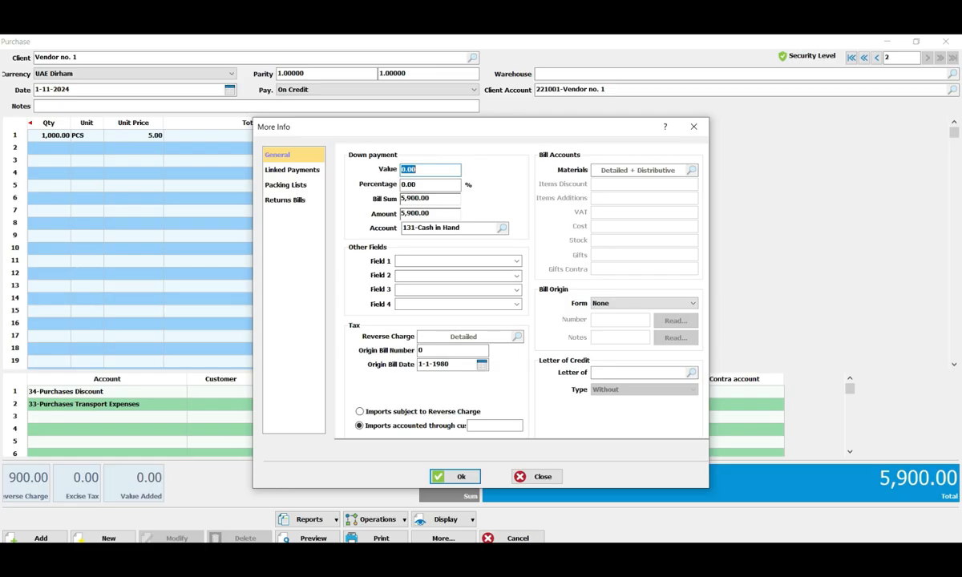
{"action": "left_click", "coordinate": [495, 425]}
{"action": "type", "text": "4500"}
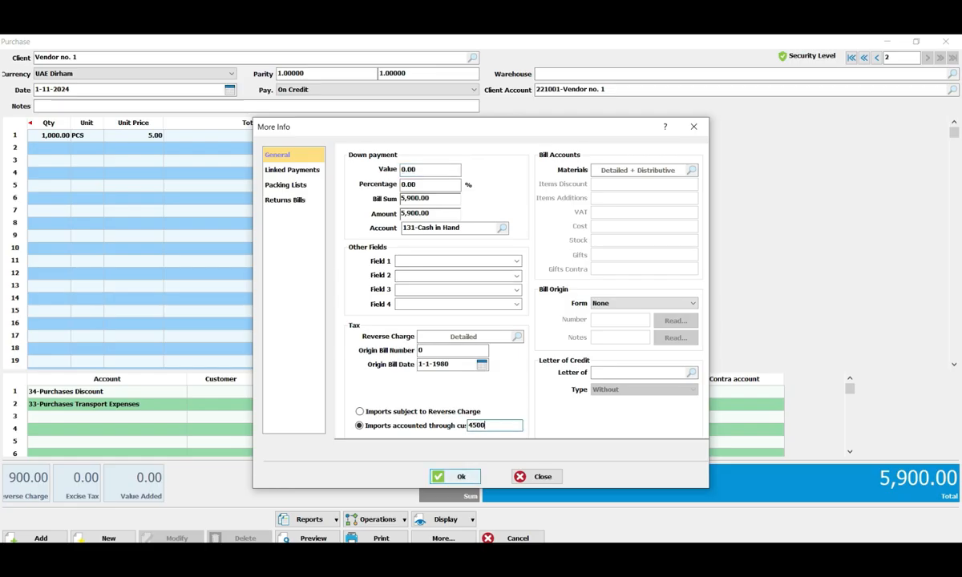
{"action": "left_click", "coordinate": [455, 476]}
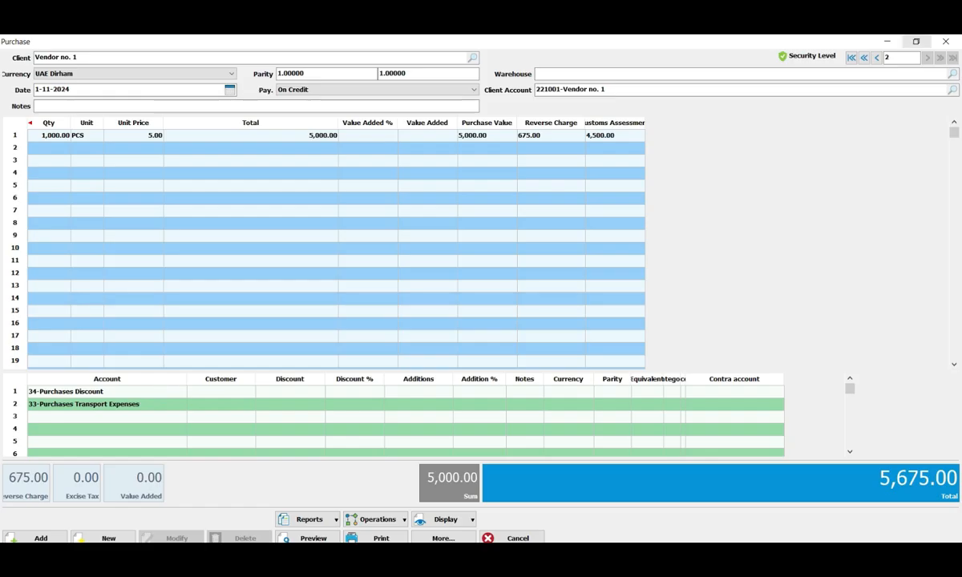
- Close the Purchase bill without saving its inputs and dismiss the Ledger report options
{"action": "left_click", "coordinate": [945, 42]}
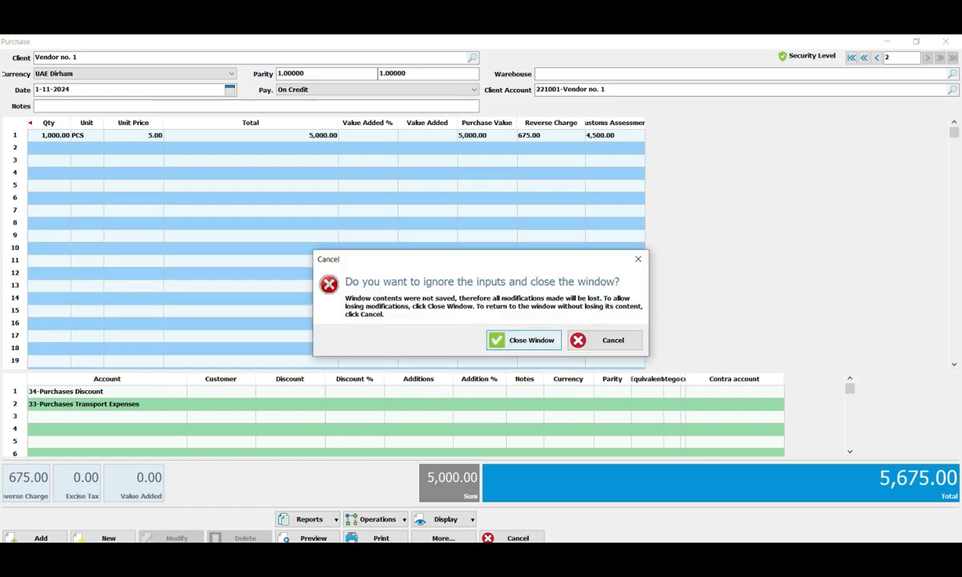
{"action": "left_click", "coordinate": [520, 340]}
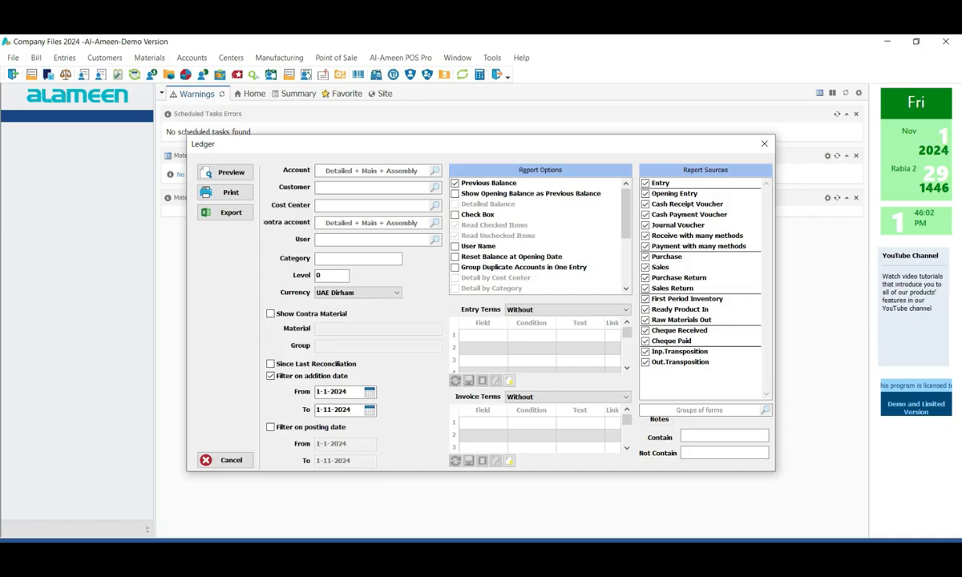
{"action": "left_click", "coordinate": [763, 143]}
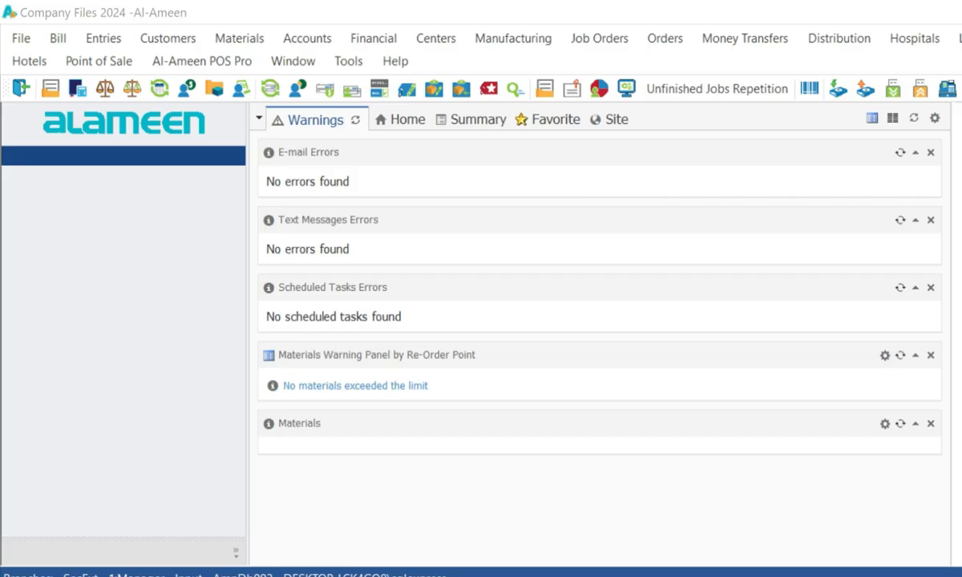
- Open the Activate E-invoicing System settings of the taxation system
{"action": "key", "text": "alt+t"}
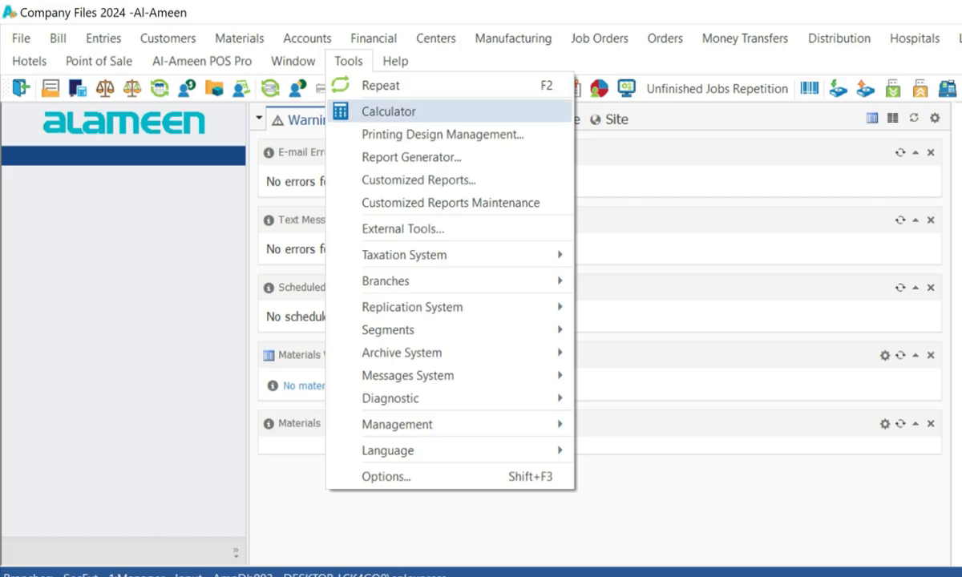
{"action": "mouse_move", "coordinate": [449, 255]}
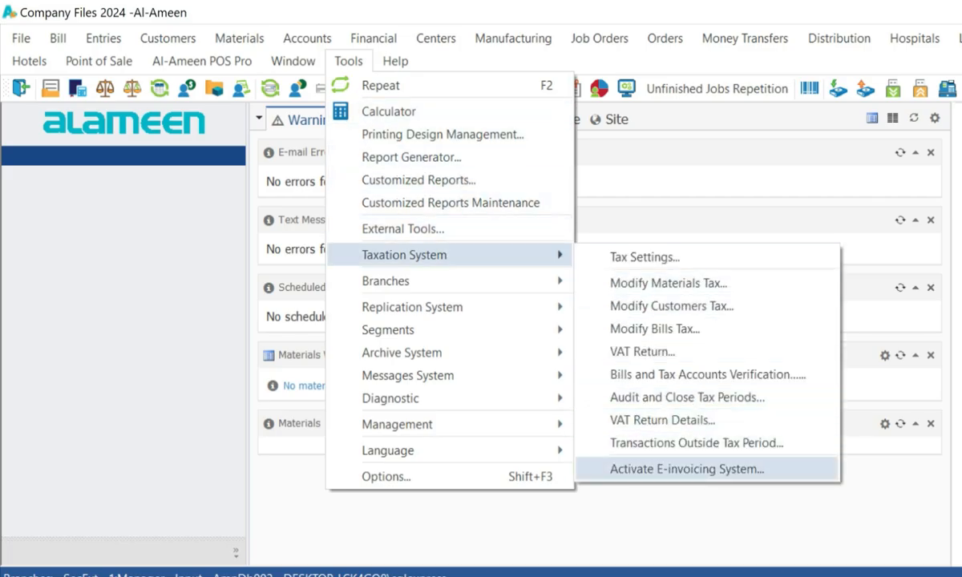
{"action": "key", "text": "Return"}
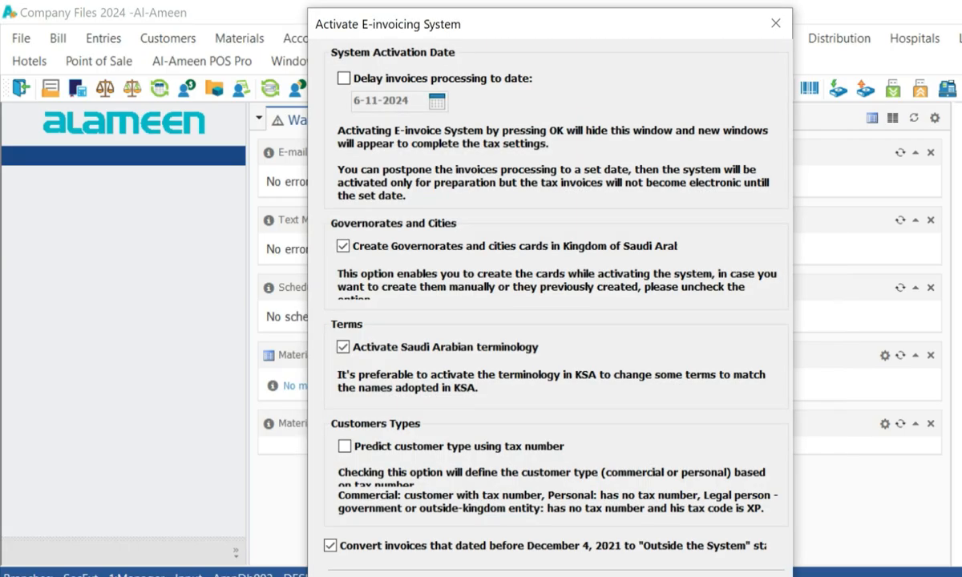